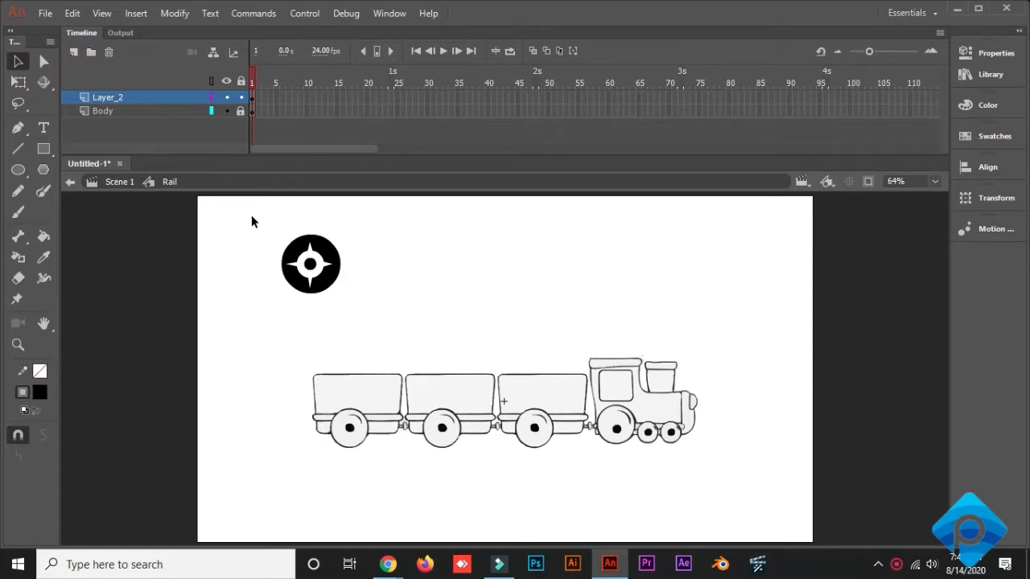
Select the wheel graphic inside the Rail symbol and convert it into a graphic symbol.
drag(239, 208, 393, 310)
click(422, 281)
drag(220, 210, 391, 301)
click(545, 412)
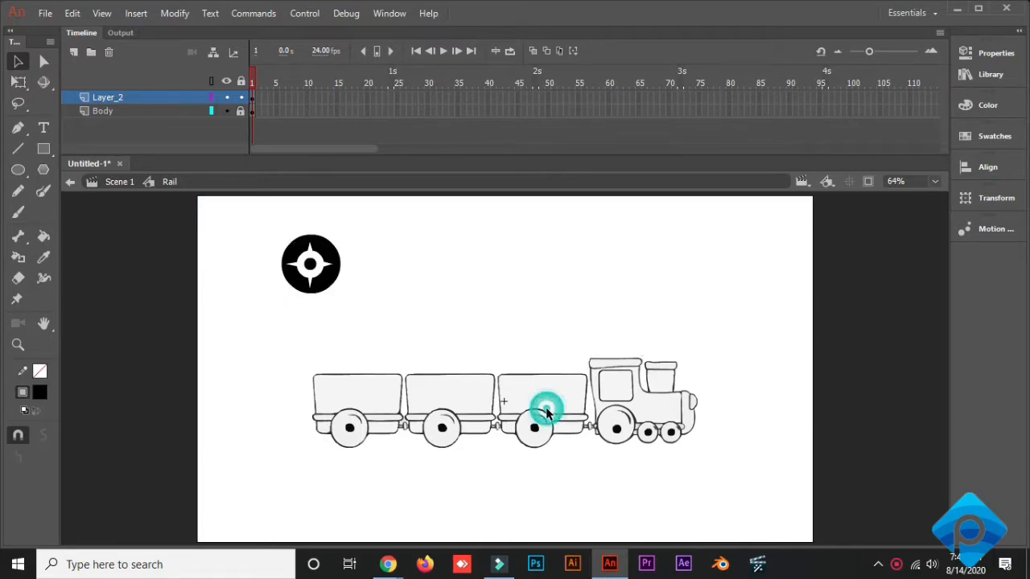
drag(270, 229, 416, 317)
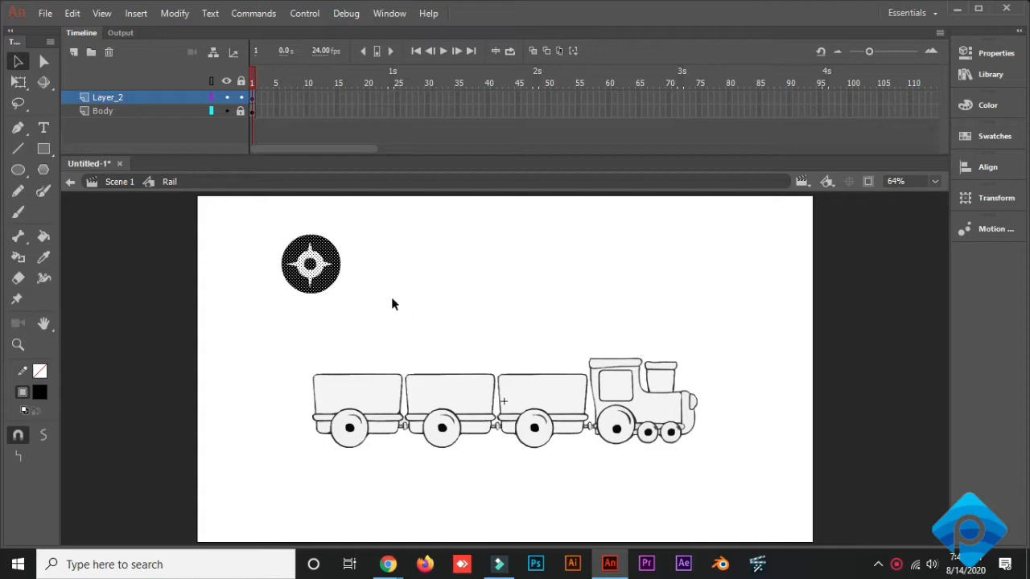
drag(239, 202, 427, 319)
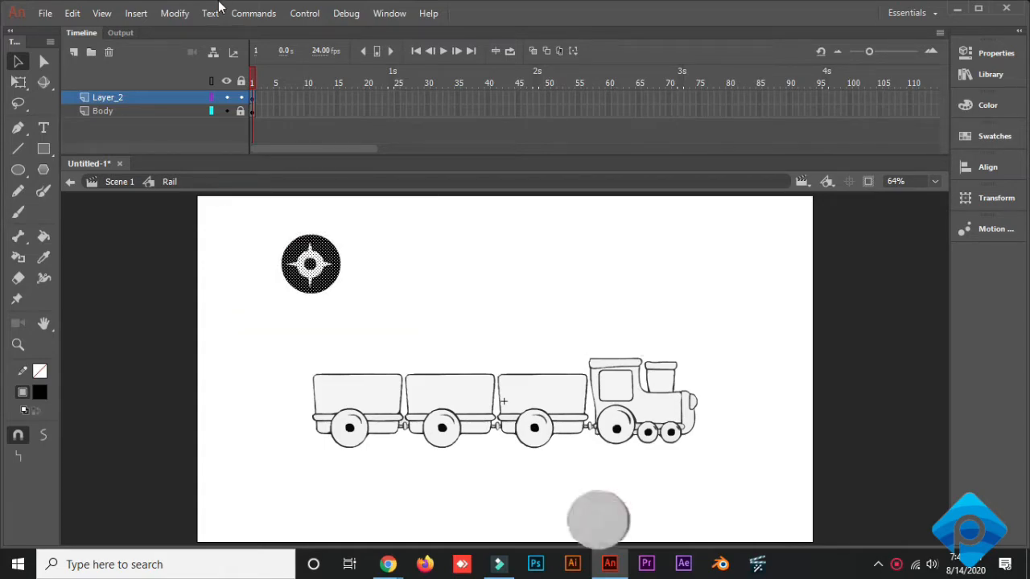
click(168, 14)
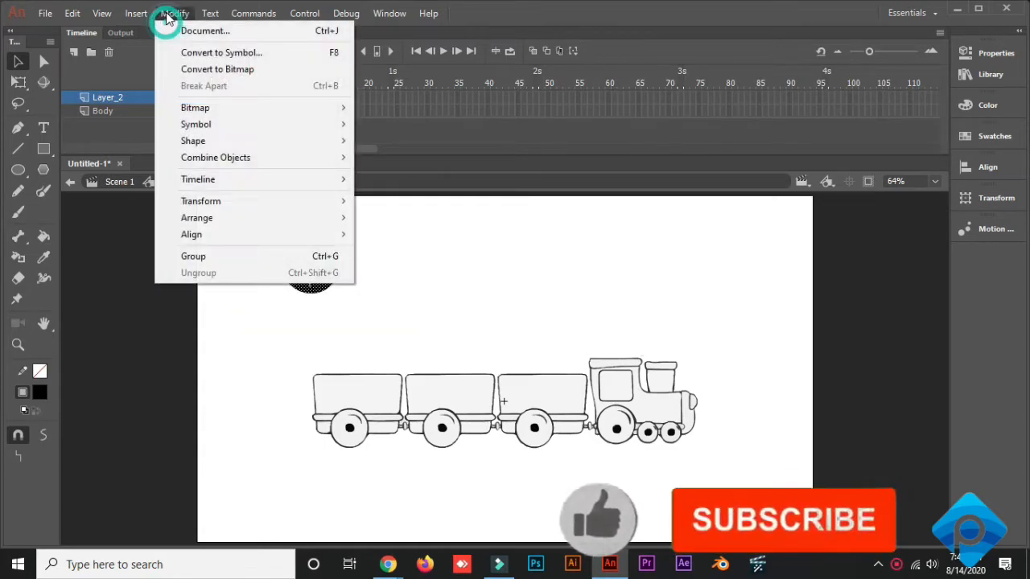
click(227, 55)
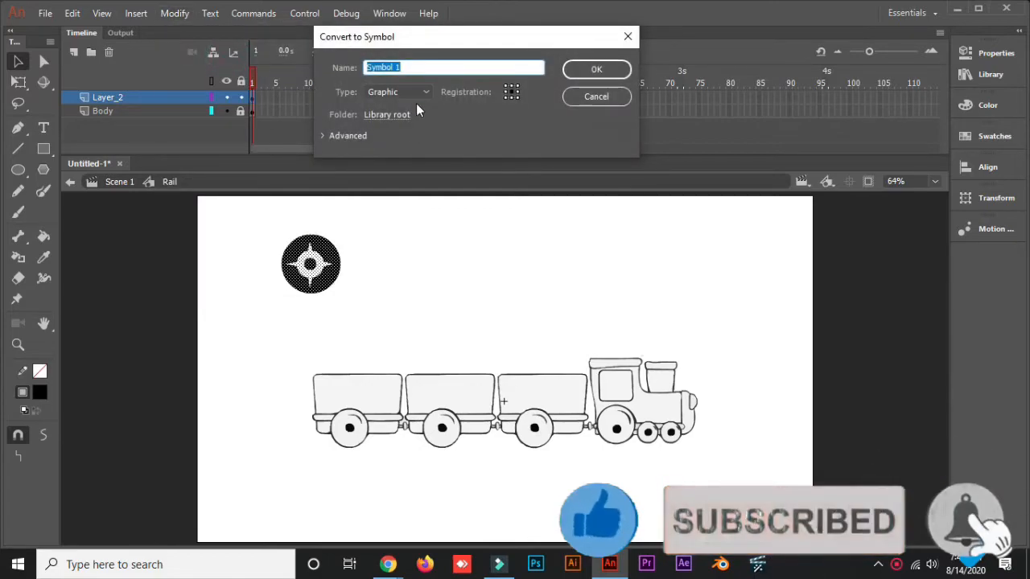
click(601, 69)
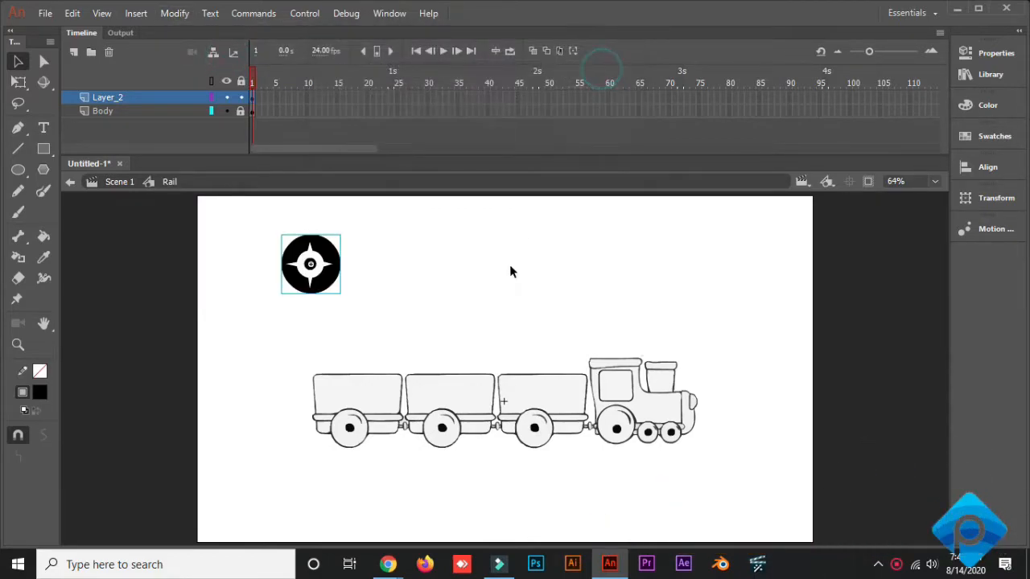
Rename the main scene's layer as Rail.
double_click(326, 251)
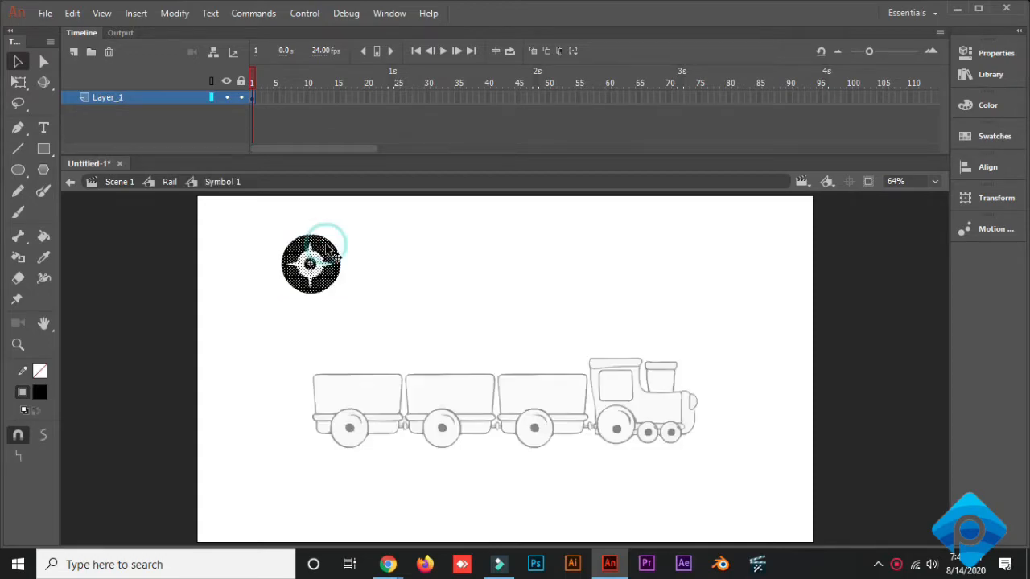
click(118, 182)
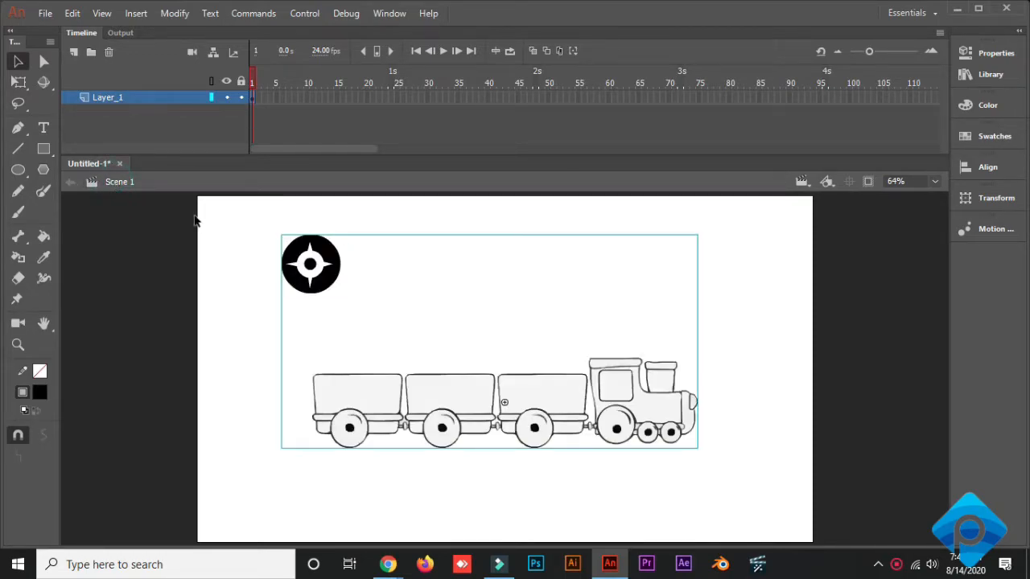
click(720, 267)
double_click(143, 98)
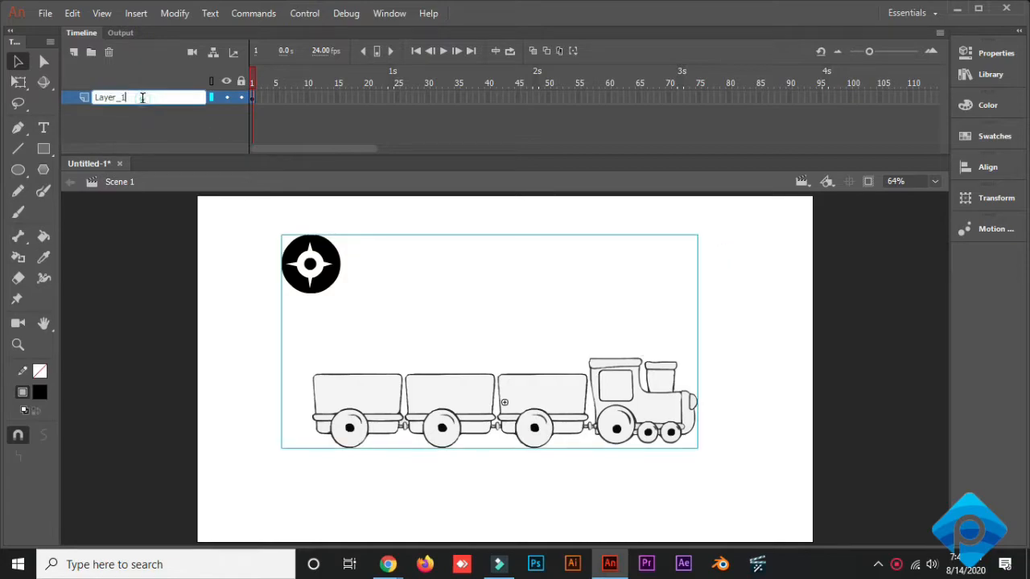
text(Rail)
click(129, 333)
click(474, 395)
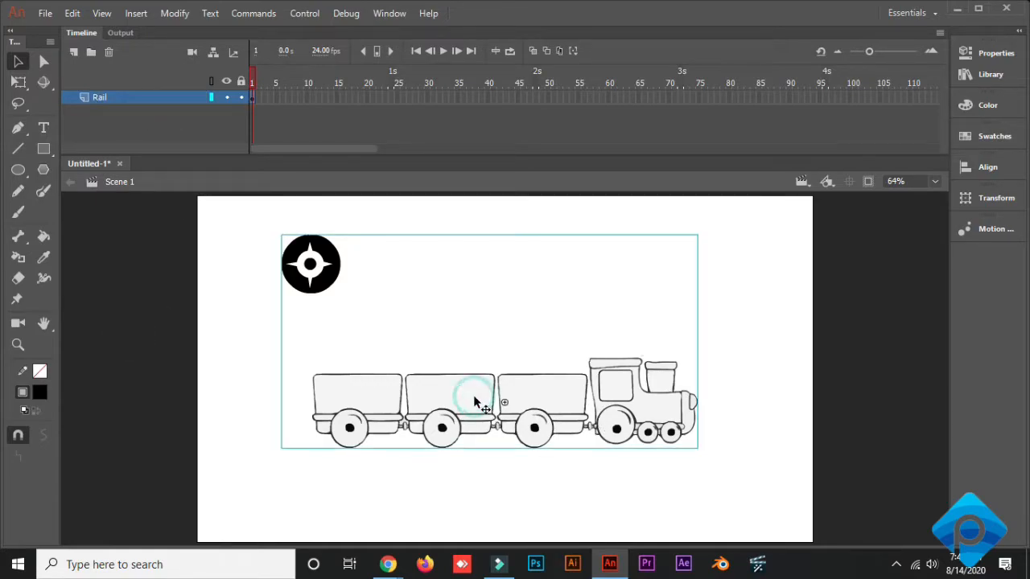
Inspect the Rail symbol's layers and the symbols listed in the library.
double_click(451, 393)
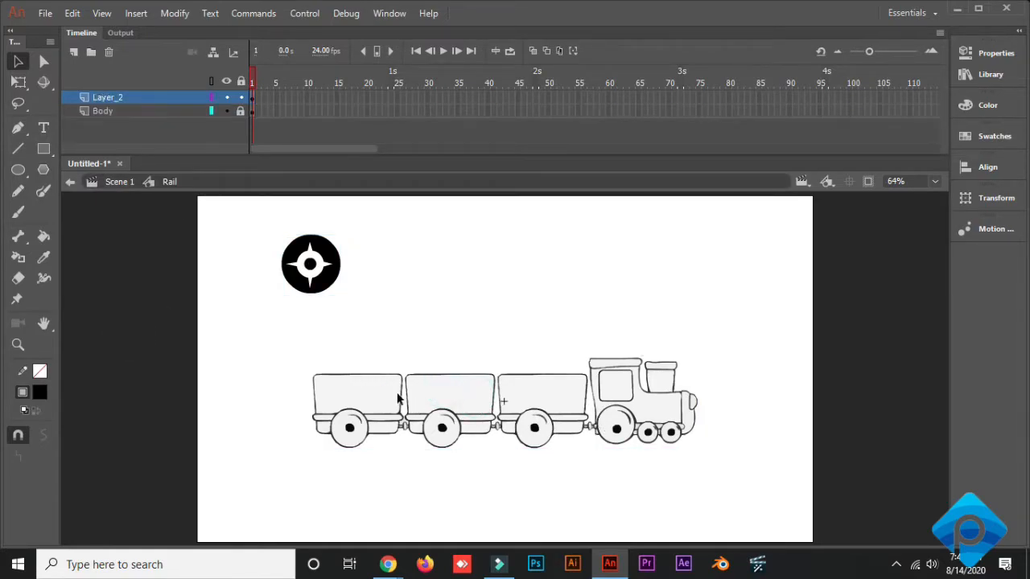
click(224, 113)
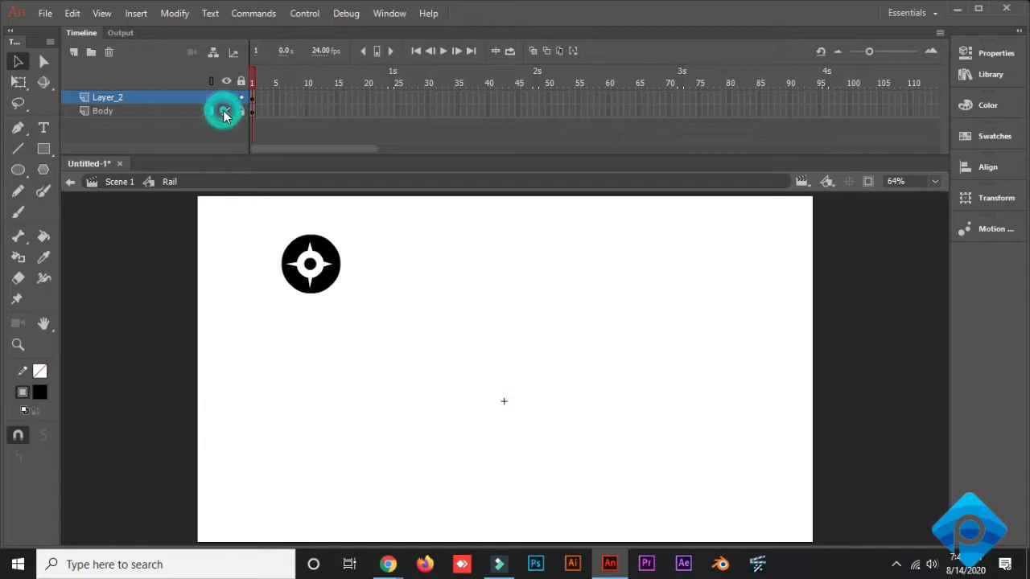
click(222, 112)
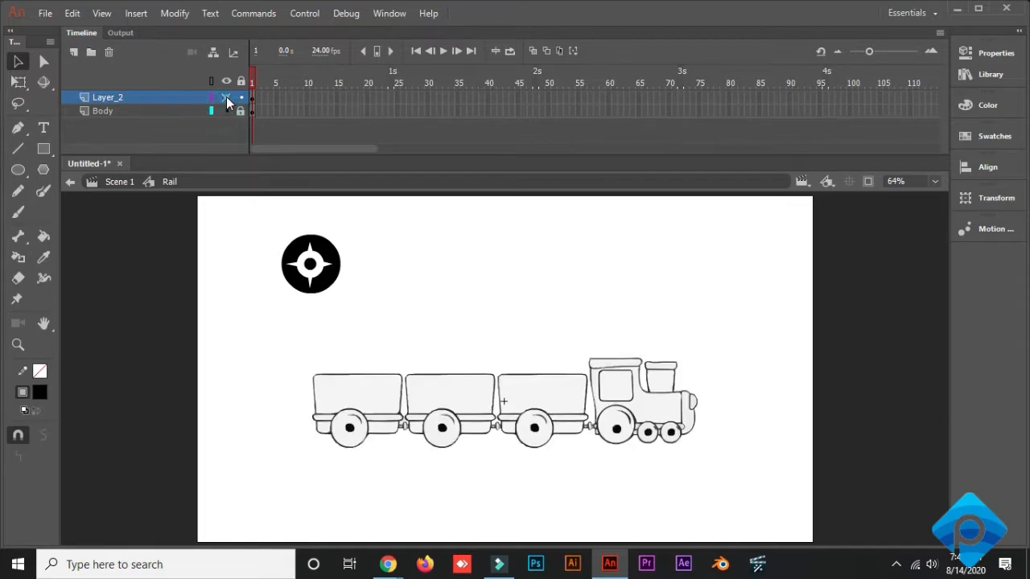
click(226, 97)
click(227, 97)
click(70, 182)
click(163, 322)
click(460, 395)
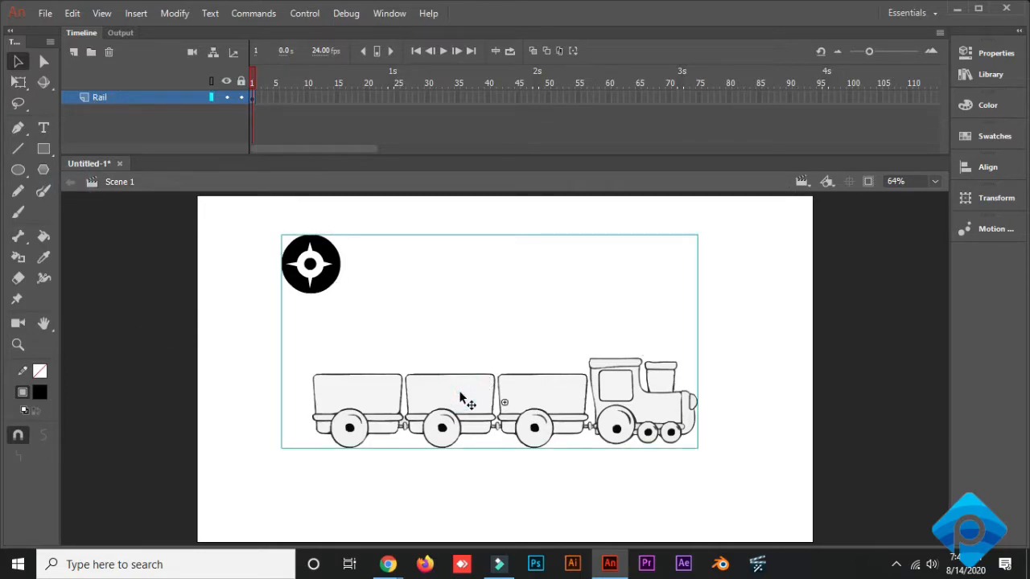
click(990, 74)
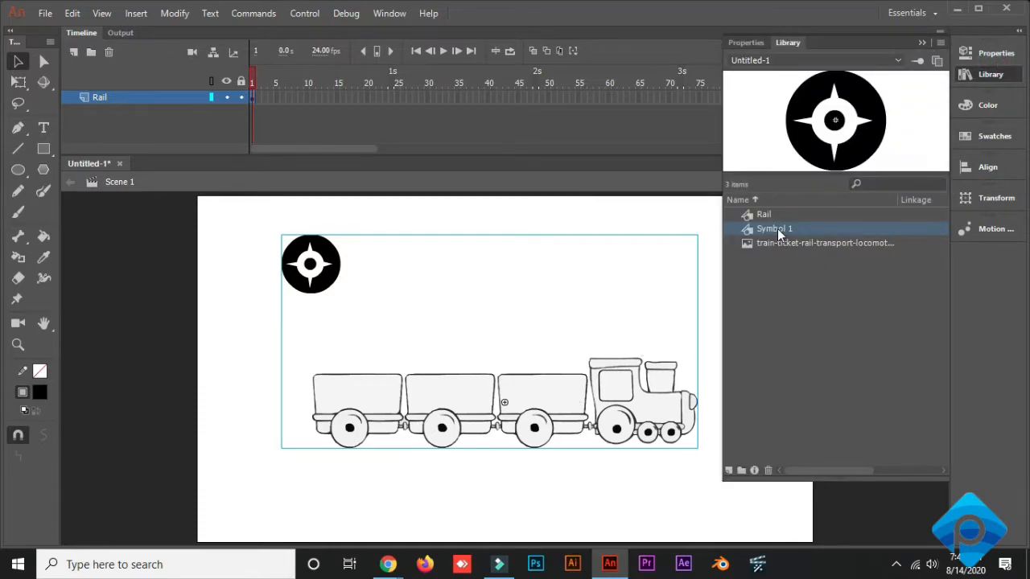
Inside the wheel symbol, extend the timeline to frame 10, create a classic tween, and rotate the wheel at frame 10.
double_click(609, 395)
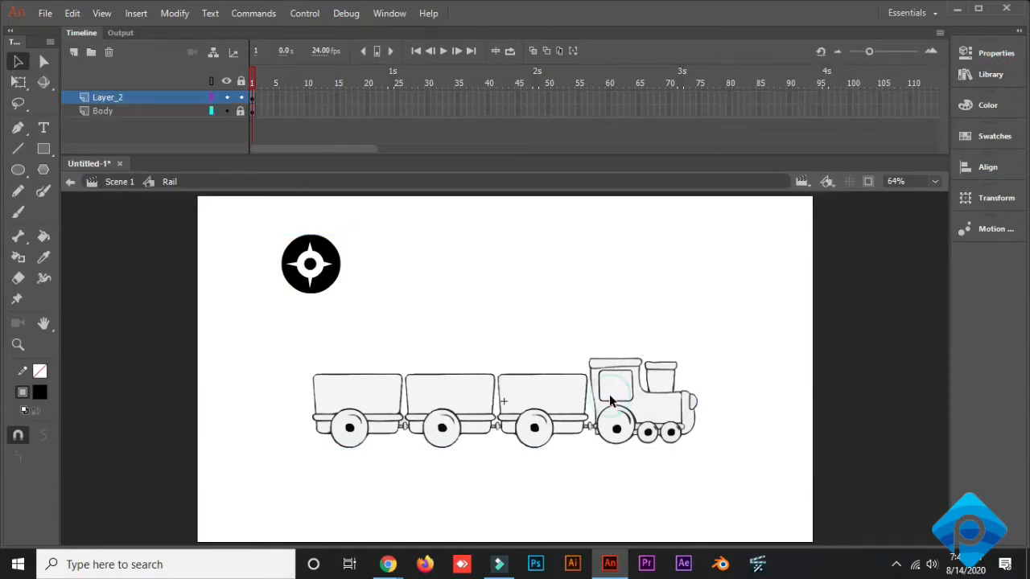
click(406, 417)
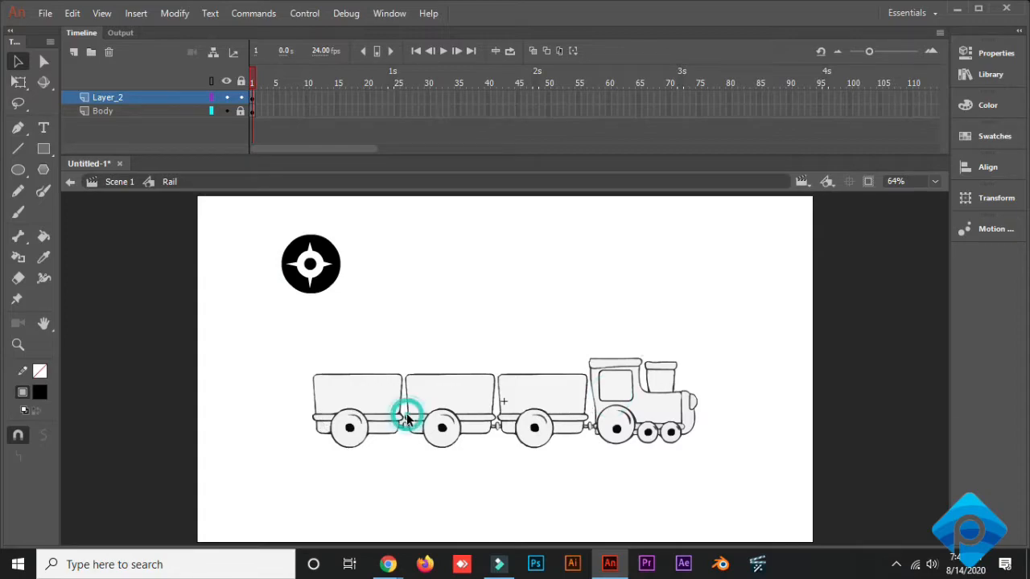
click(327, 280)
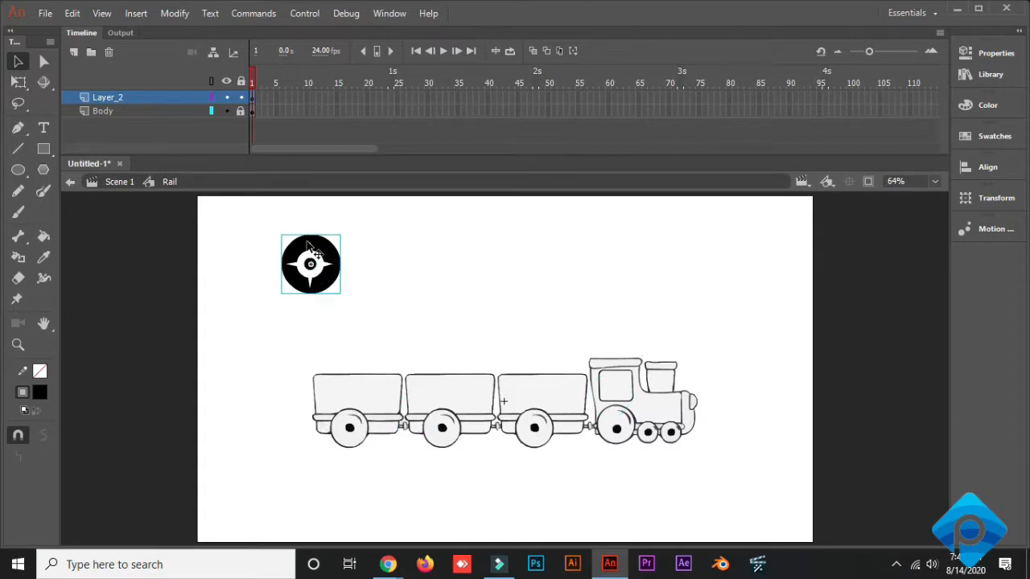
double_click(318, 247)
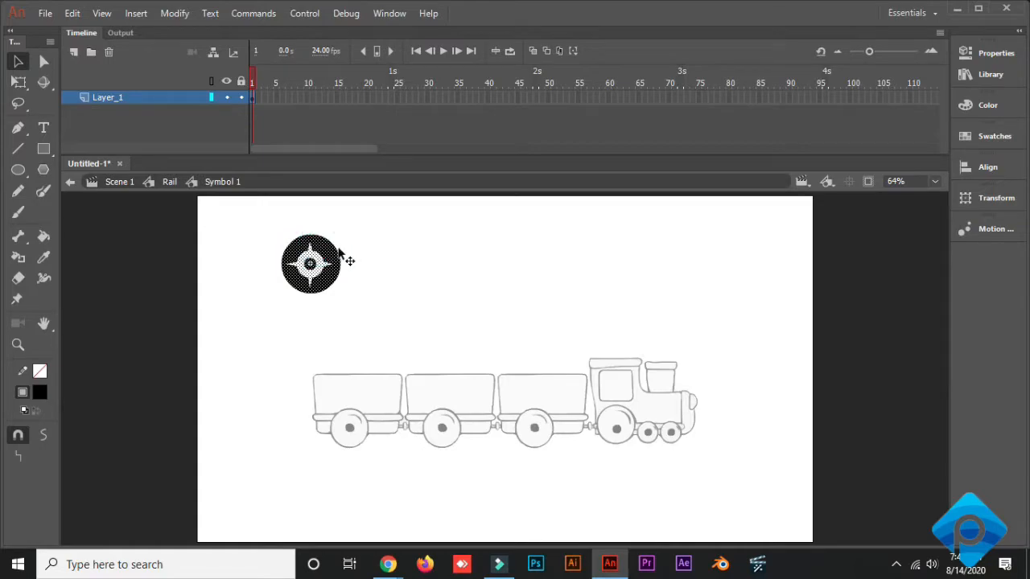
click(369, 96)
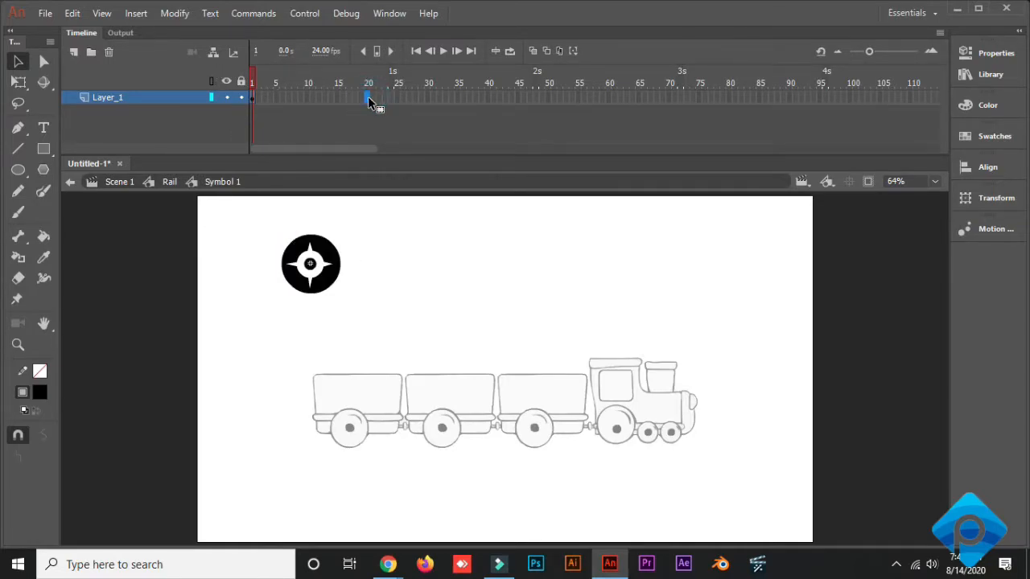
click(306, 98)
key(F5)
right_click(287, 98)
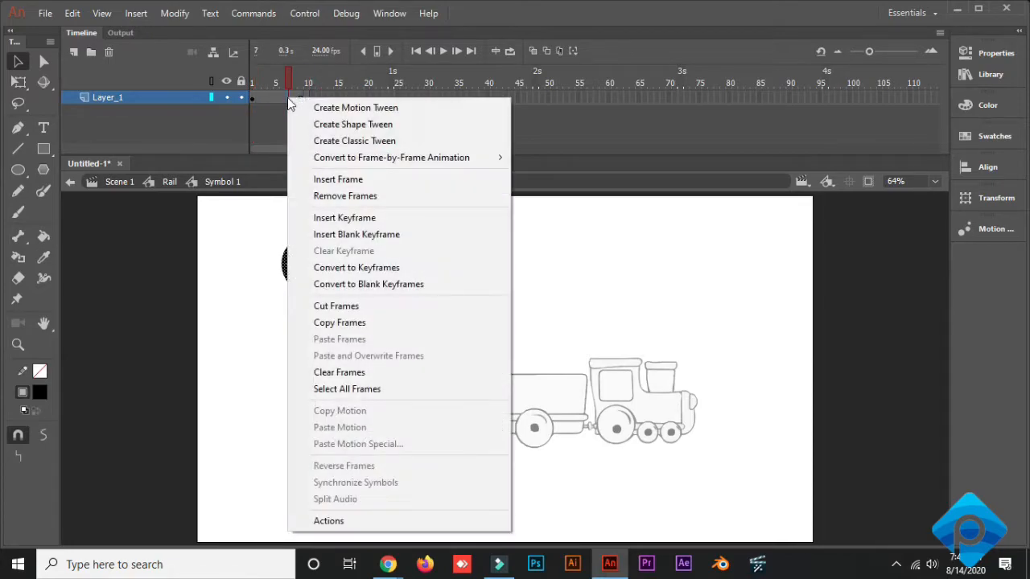
click(360, 142)
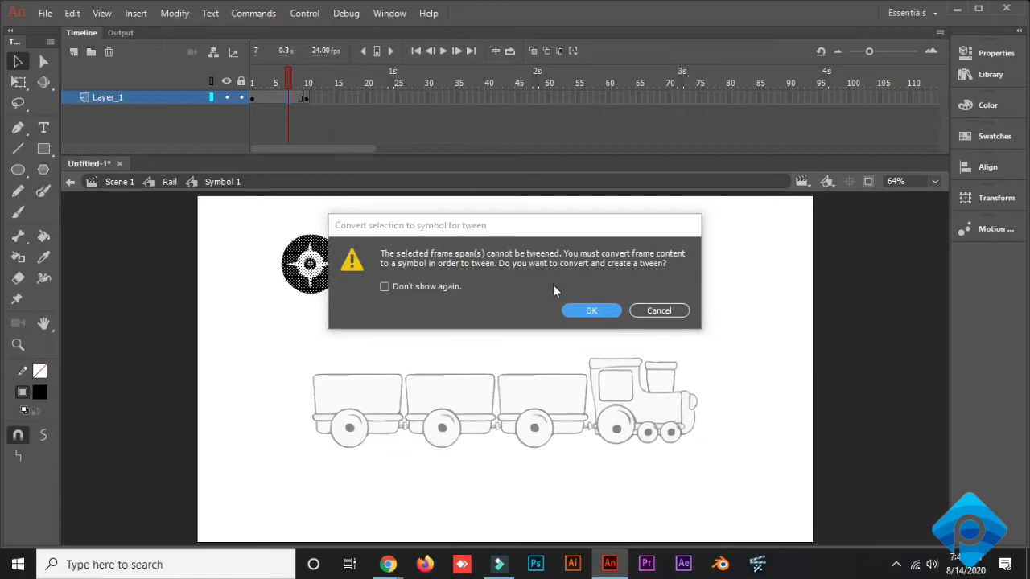
click(585, 311)
click(306, 97)
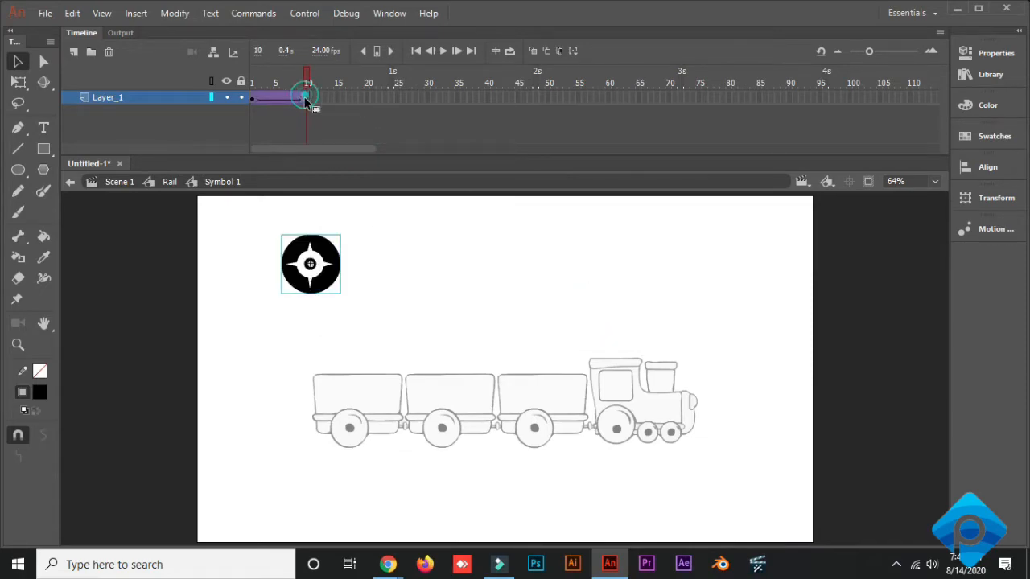
click(18, 81)
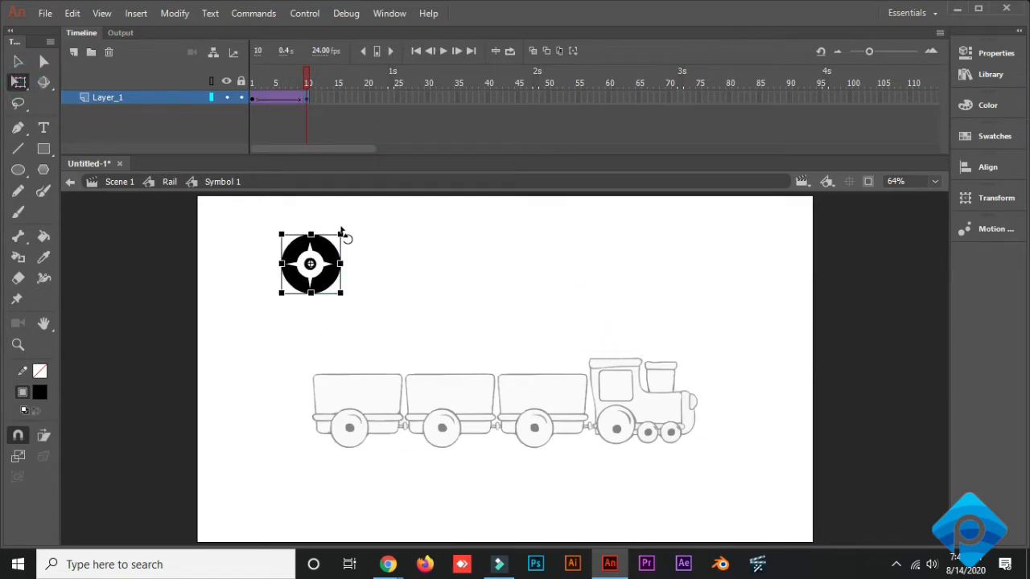
drag(345, 231, 351, 293)
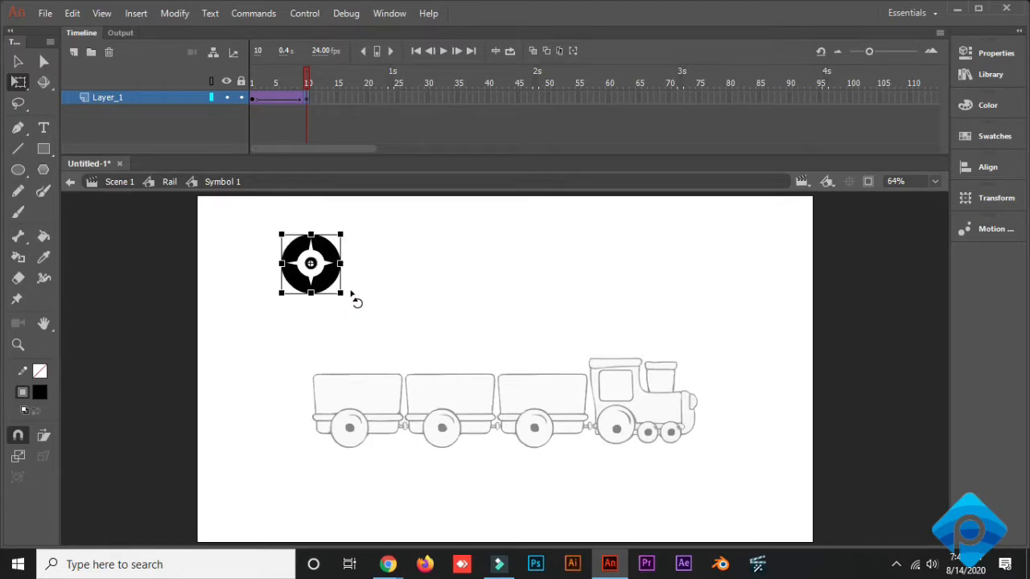
Add a keyframe at frame 20, create a classic tween to it, and rotate the wheel further there.
click(365, 98)
key(F6)
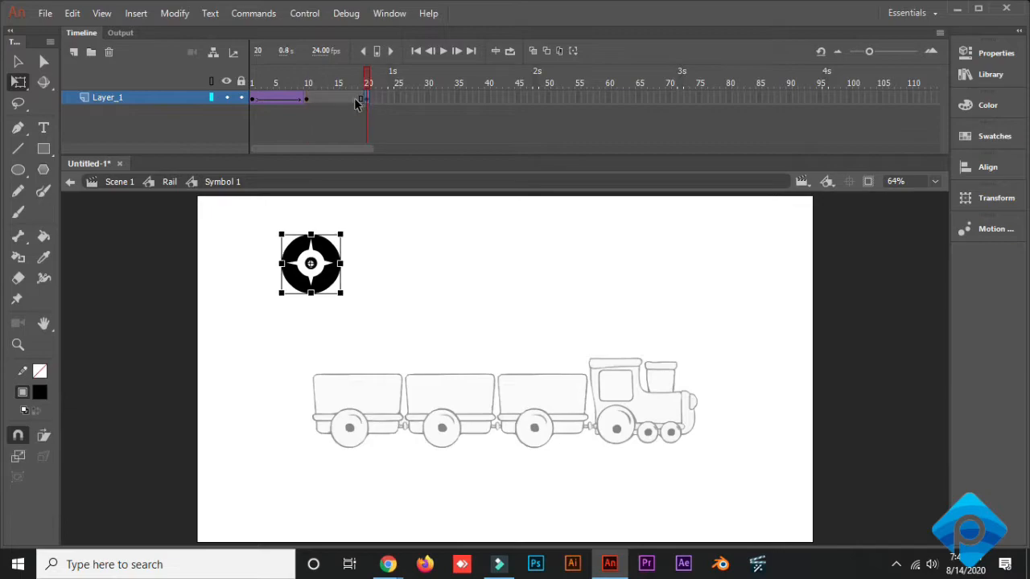
right_click(347, 97)
click(413, 142)
click(368, 97)
drag(346, 228, 350, 296)
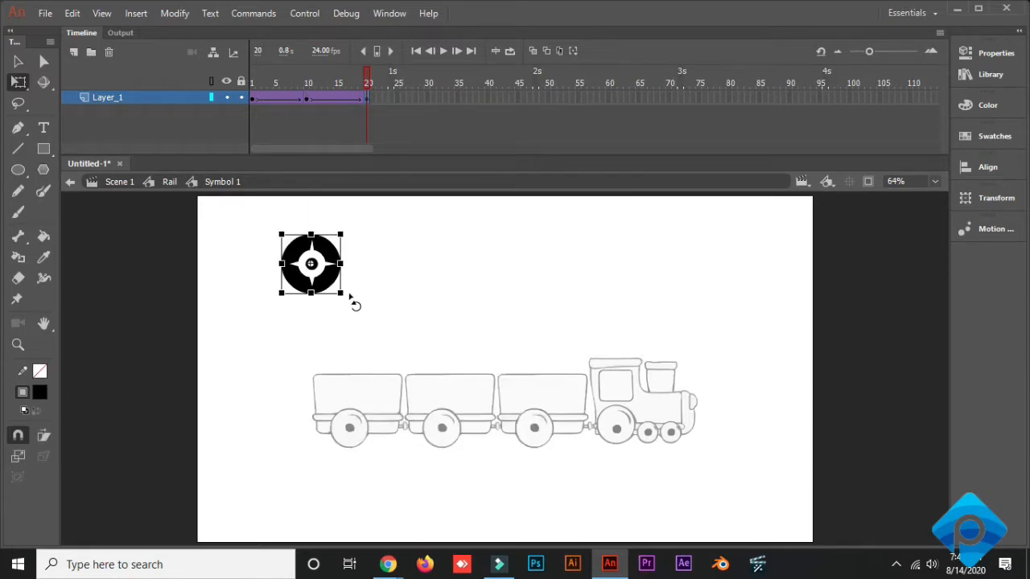
Add a keyframe at frame 30 with a classic tween and rotate the wheel again at that frame.
click(426, 97)
key(F6)
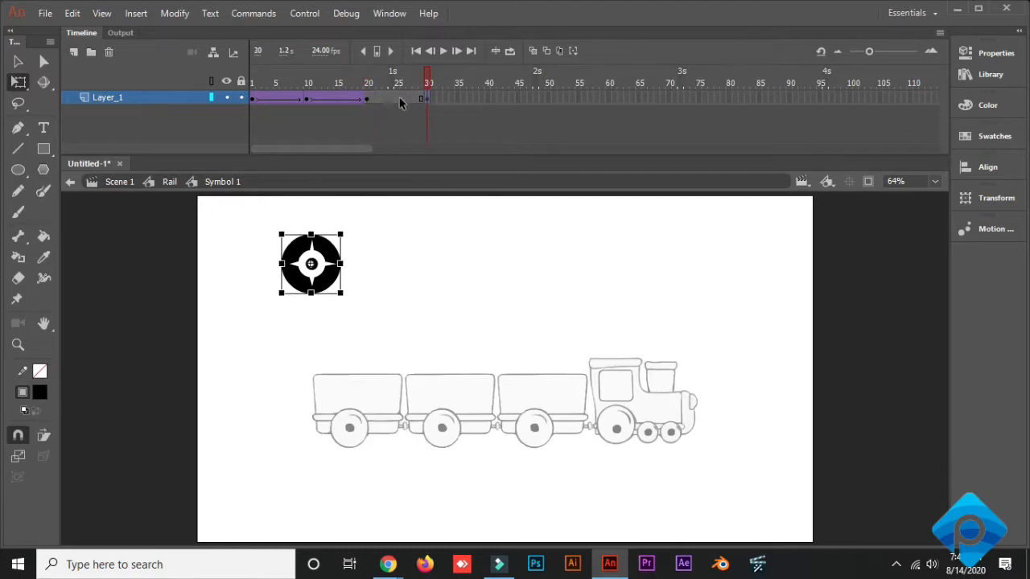
right_click(399, 97)
click(471, 142)
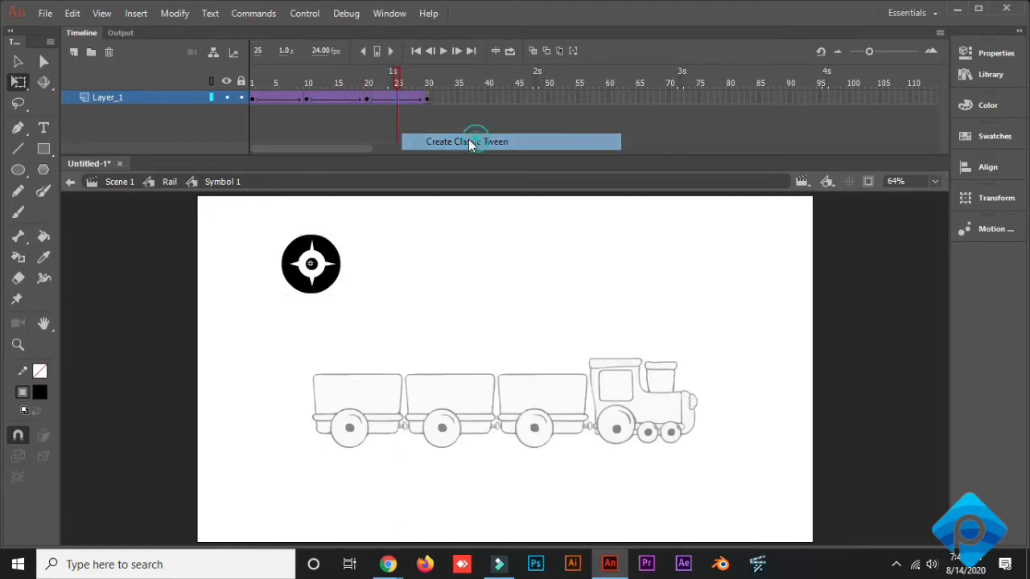
click(427, 97)
drag(344, 227, 351, 302)
Extend the wheel animation to frame 40 with a classic tween and rotate the wheel at frame 40.
click(487, 97)
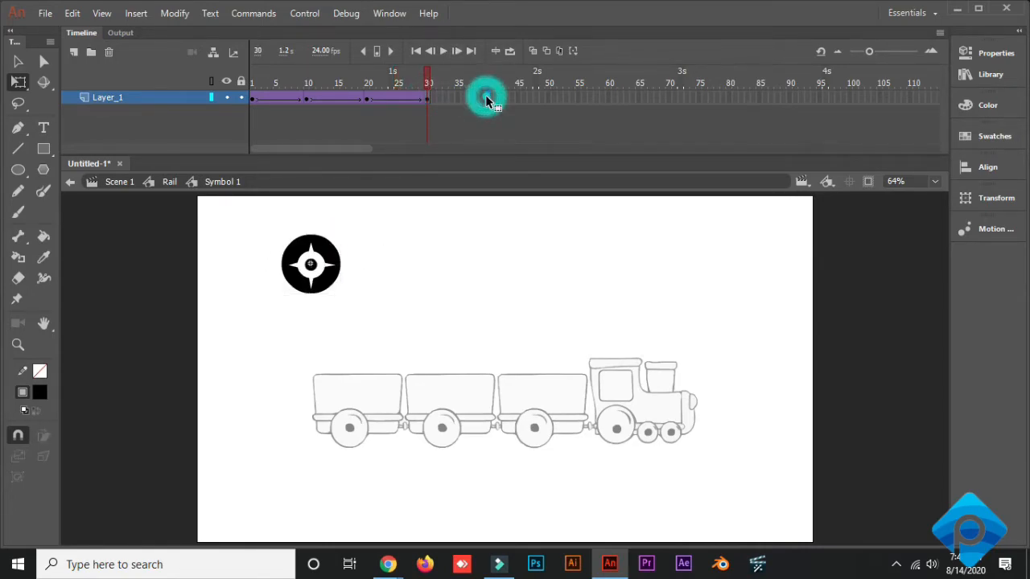
right_click(456, 97)
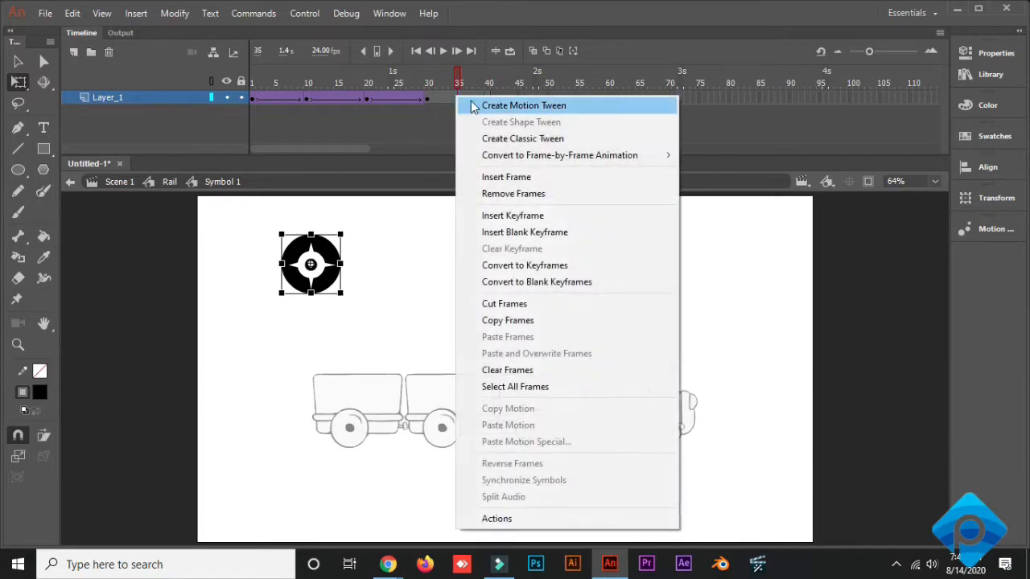
click(515, 139)
click(486, 98)
drag(345, 232, 360, 310)
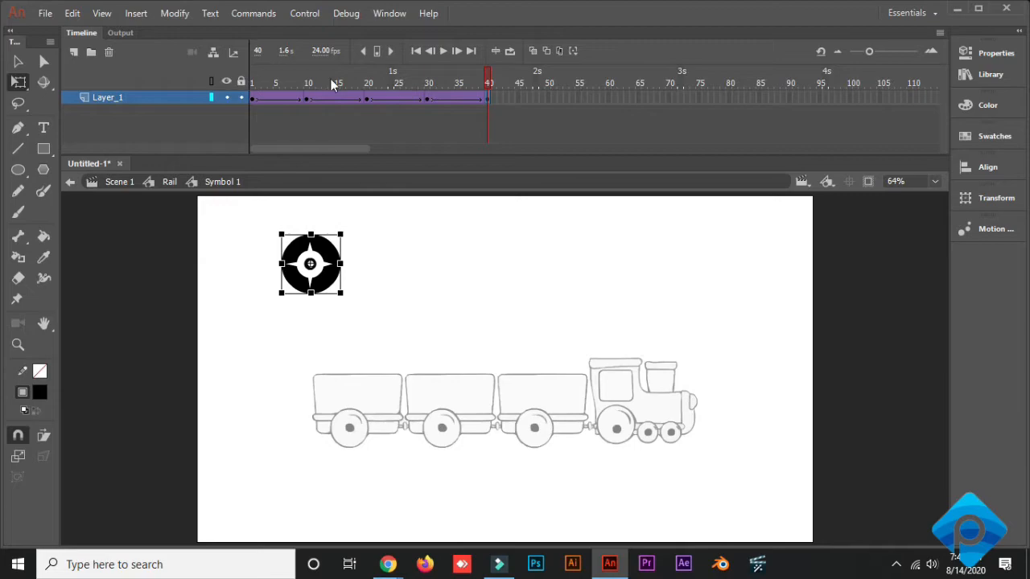
Play the wheel rotation from frame 1, then reopen the wheel symbol from within Rail.
drag(487, 81, 468, 125)
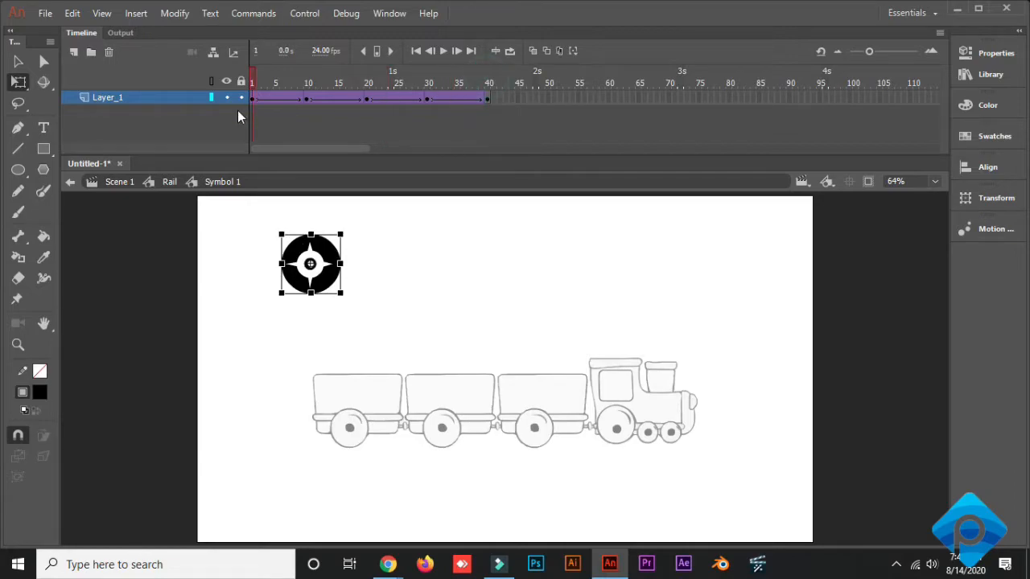
key(Return)
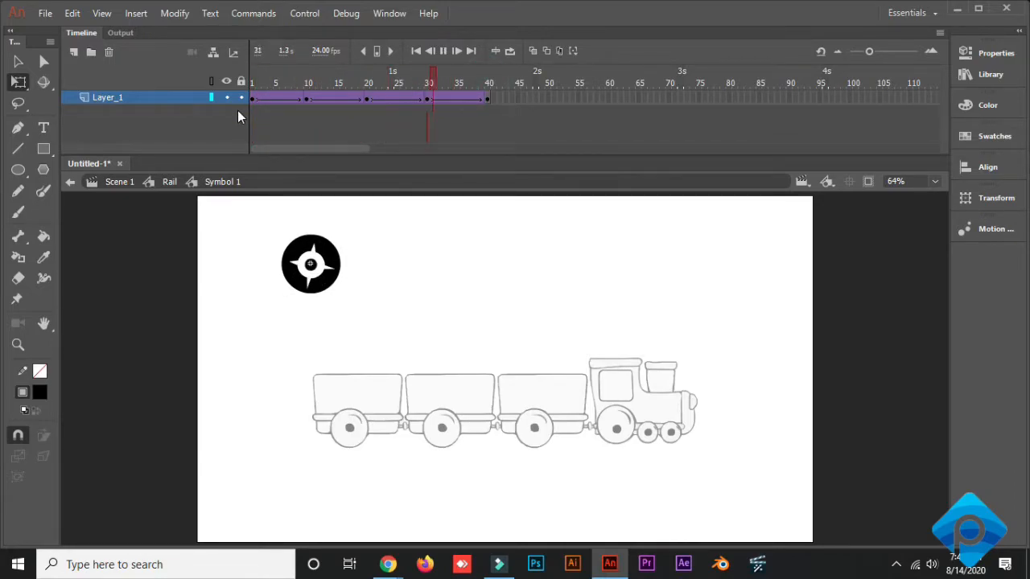
click(169, 181)
click(483, 273)
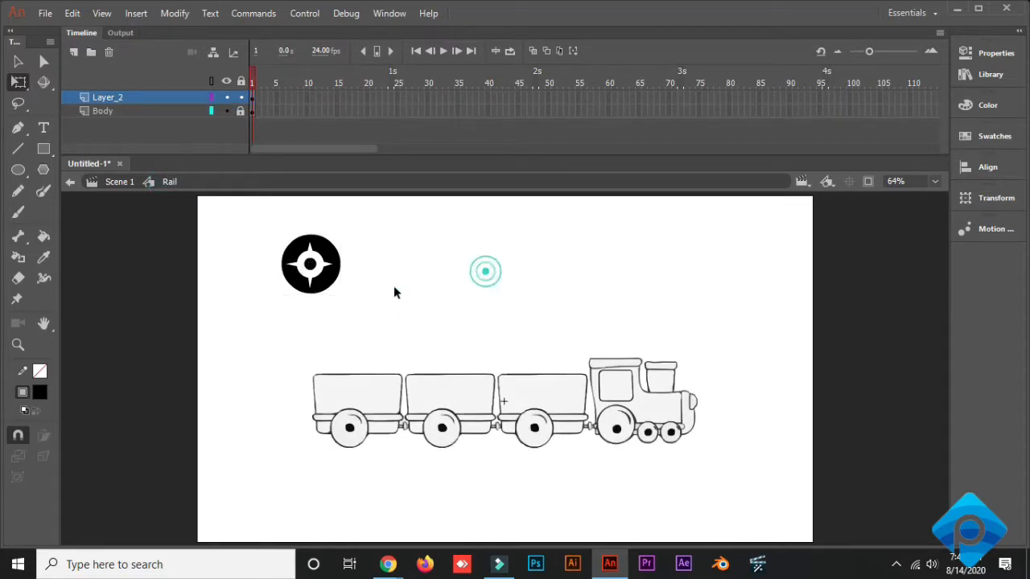
double_click(320, 279)
click(478, 288)
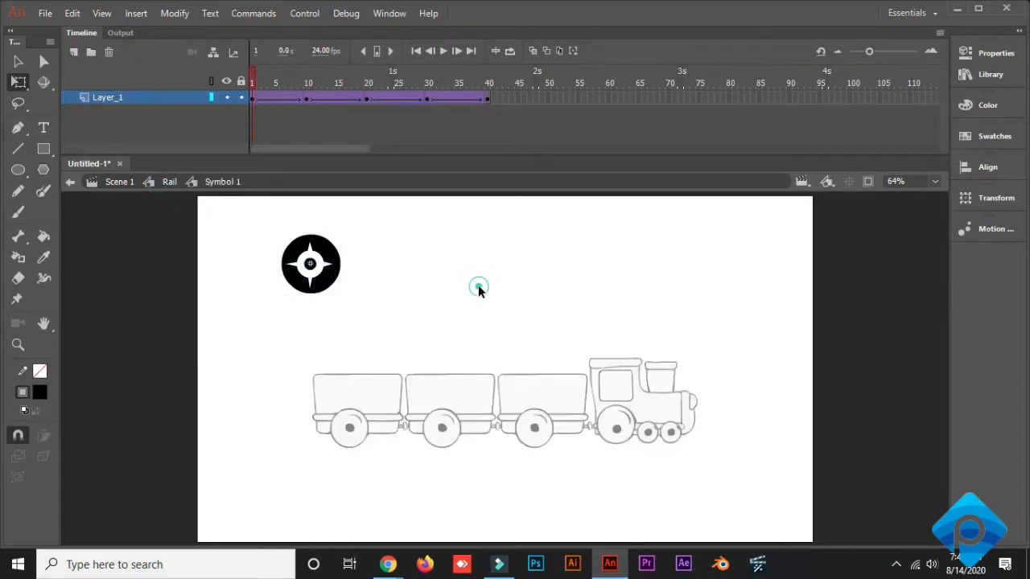
Return to the Rail symbol and place a wheel instance on a new layer over the first wagon's rear wheel, nudging it into position.
click(169, 181)
click(437, 273)
click(321, 256)
drag(346, 325, 368, 440)
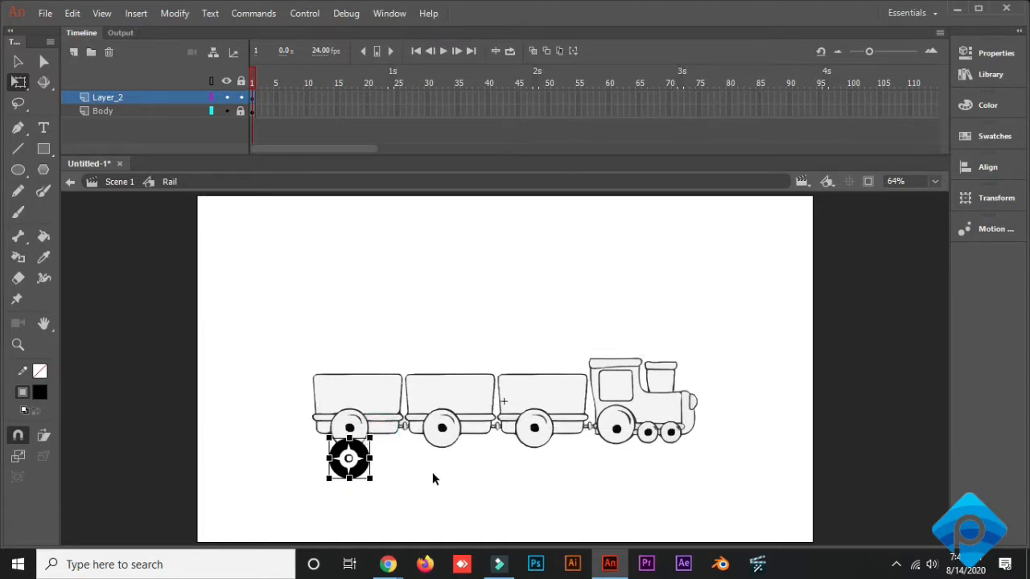
drag(375, 475, 368, 428)
key(Up)
key(Up)
key(Up)
key(Up)
key(Up)
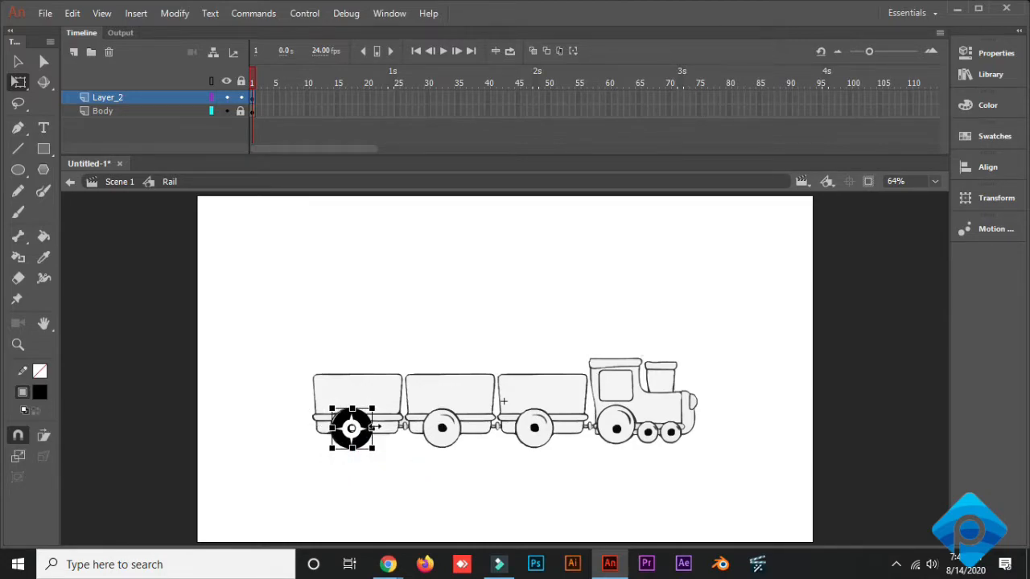
key(Left)
key(Left)
key(Left)
key(Left)
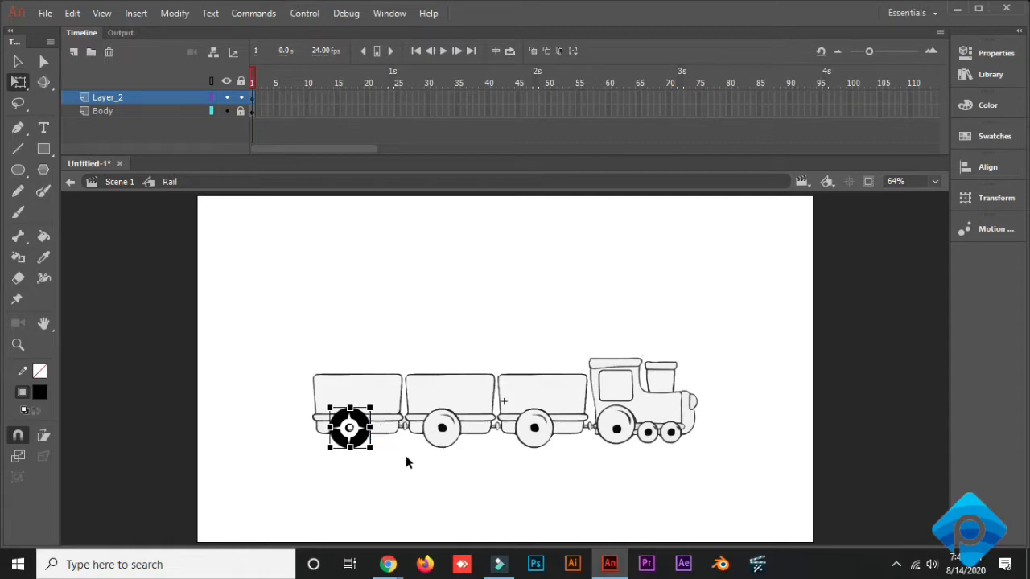
key(Right)
click(411, 466)
Duplicate the wheel instance onto the second wagon's wheel and nudge it into alignment.
click(357, 433)
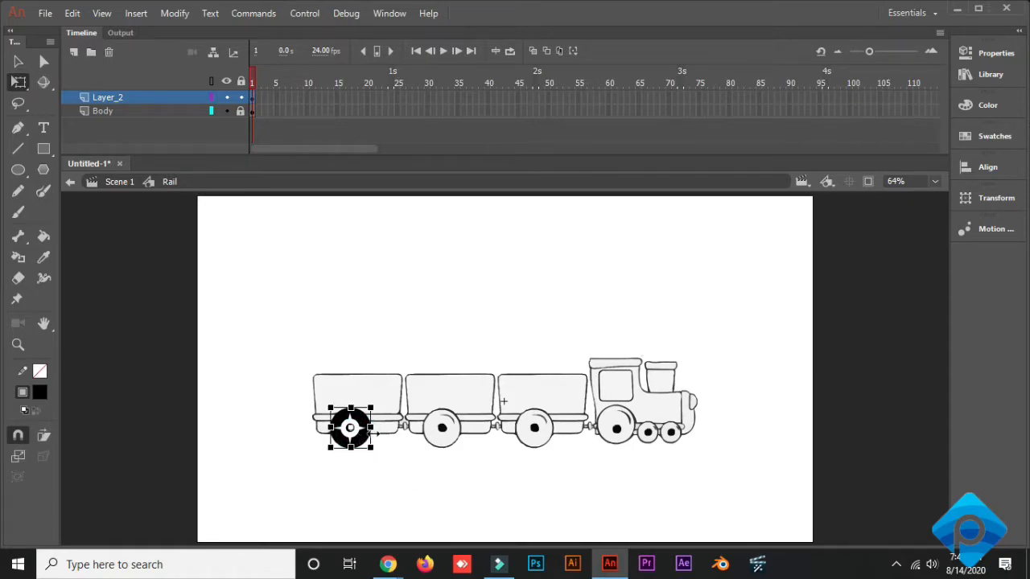
drag(362, 432, 456, 436)
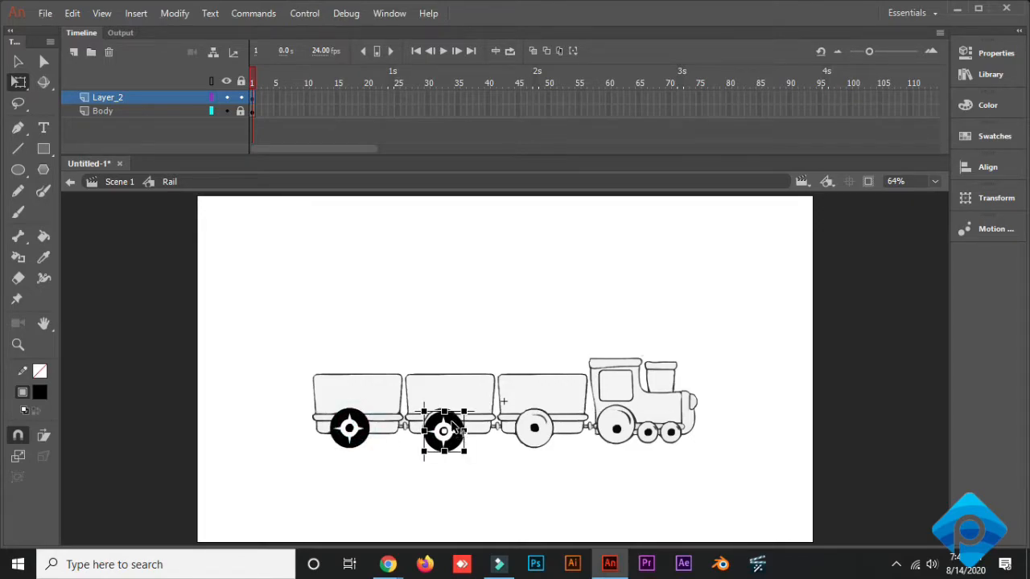
key(Up)
key(Up)
key(Up)
key(Up)
key(Up)
key(Up)
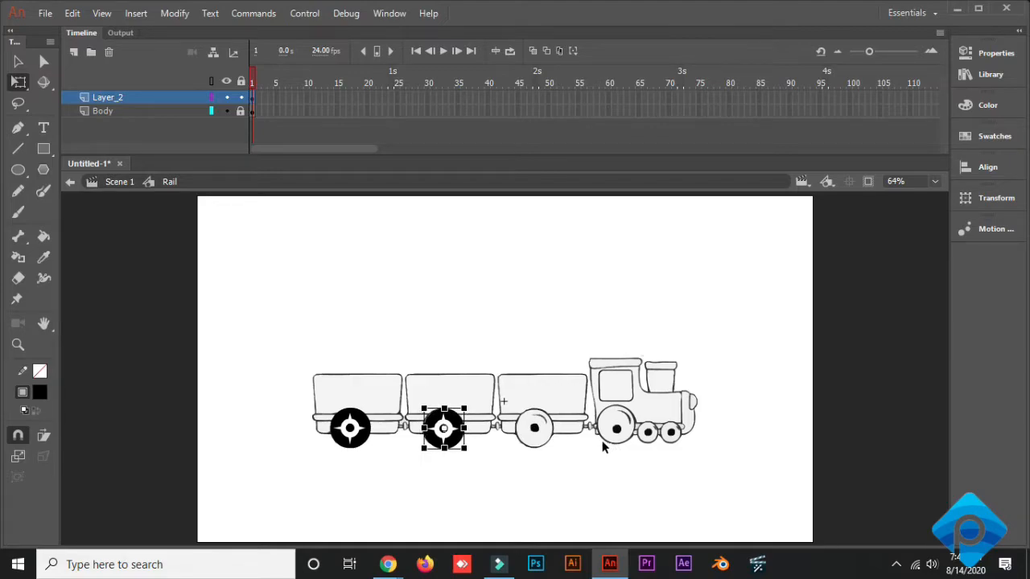
key(Left)
key(Left)
Duplicate the wheel onto the third wagon's wheel and nudge it into place.
drag(470, 435, 541, 434)
key(Right)
key(Right)
key(Right)
key(Right)
key(Right)
key(Right)
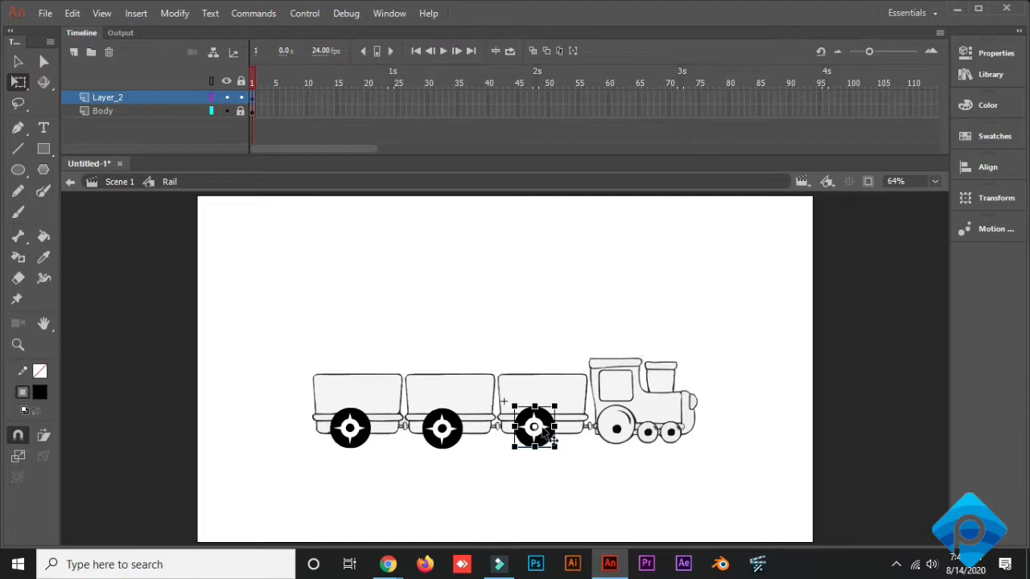
Duplicate the wheel onto the engine's large wheel and nudge it into place.
drag(552, 431, 635, 428)
key(Left)
key(Left)
key(Left)
key(Left)
key(Left)
key(Left)
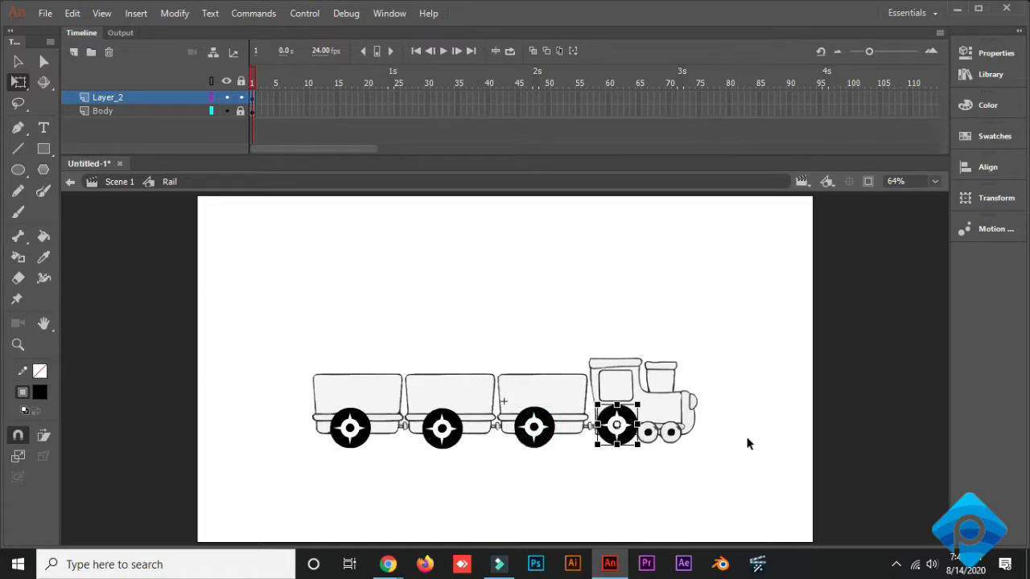
click(588, 485)
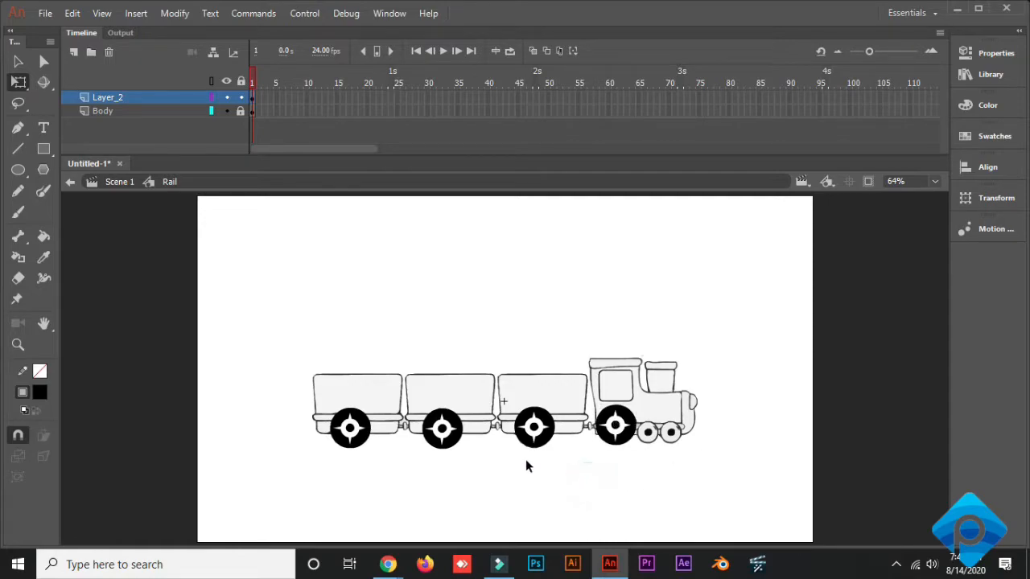
Copy a wheel onto the engine's first small wheel and scale it down to fit.
click(625, 426)
drag(626, 427, 667, 442)
click(822, 430)
click(660, 432)
drag(669, 448, 677, 453)
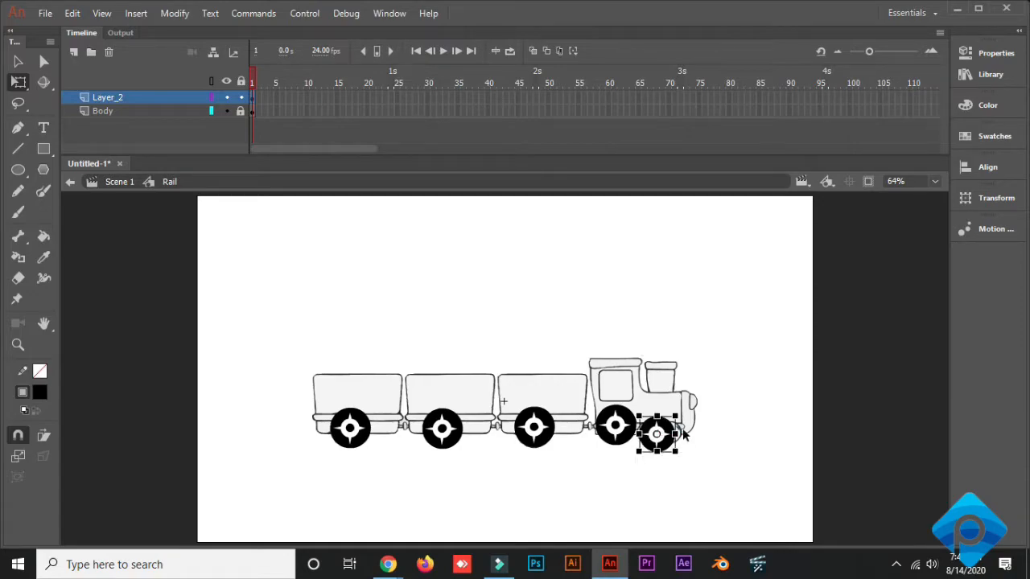
drag(674, 417, 651, 440)
click(785, 447)
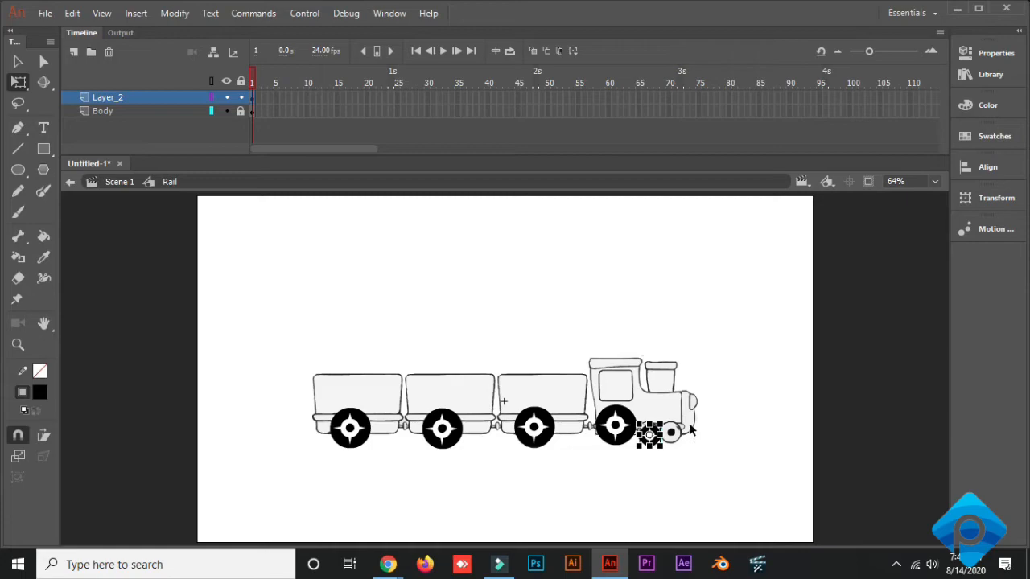
click(754, 447)
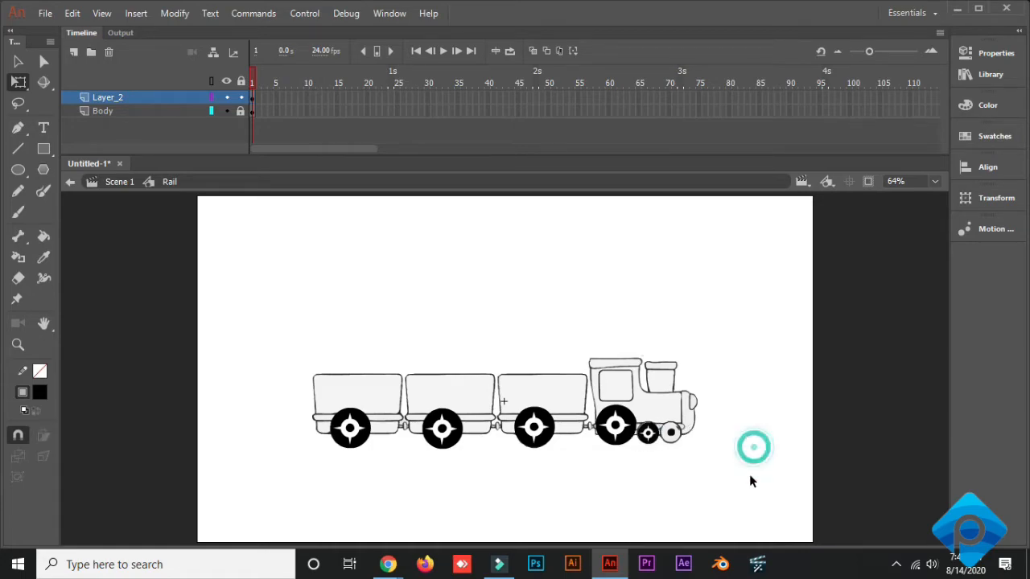
click(660, 437)
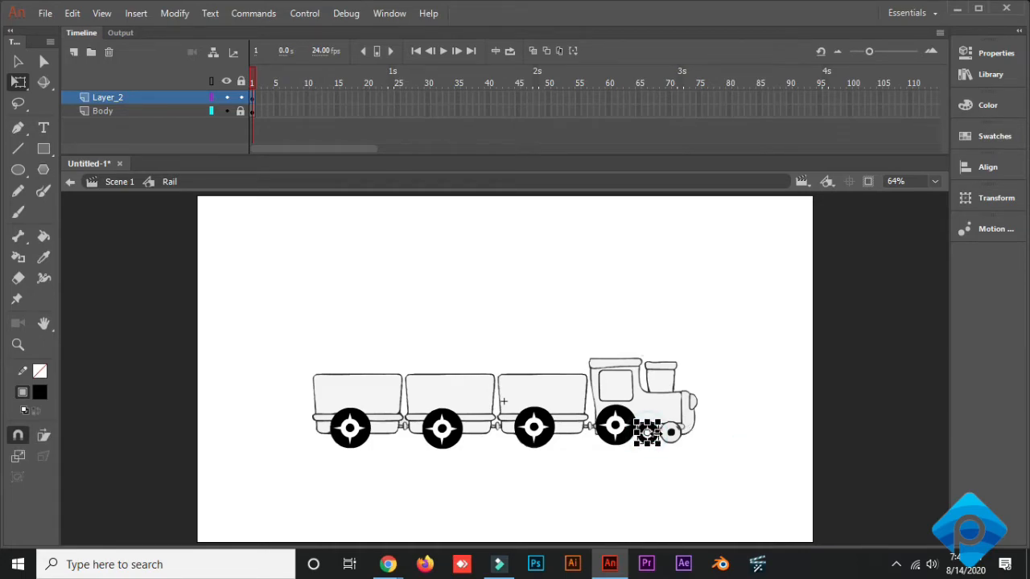
click(778, 446)
Duplicate the small wheel onto the engine's last small wheel and nudge it into place.
click(646, 432)
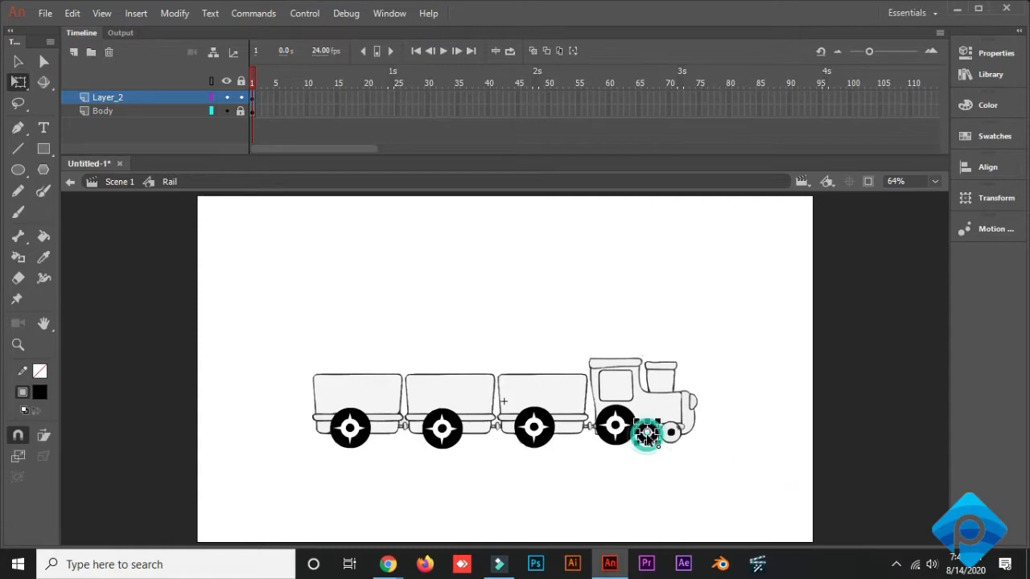
drag(653, 434, 679, 437)
click(778, 440)
click(672, 441)
key(Up)
key(Up)
key(Up)
key(Up)
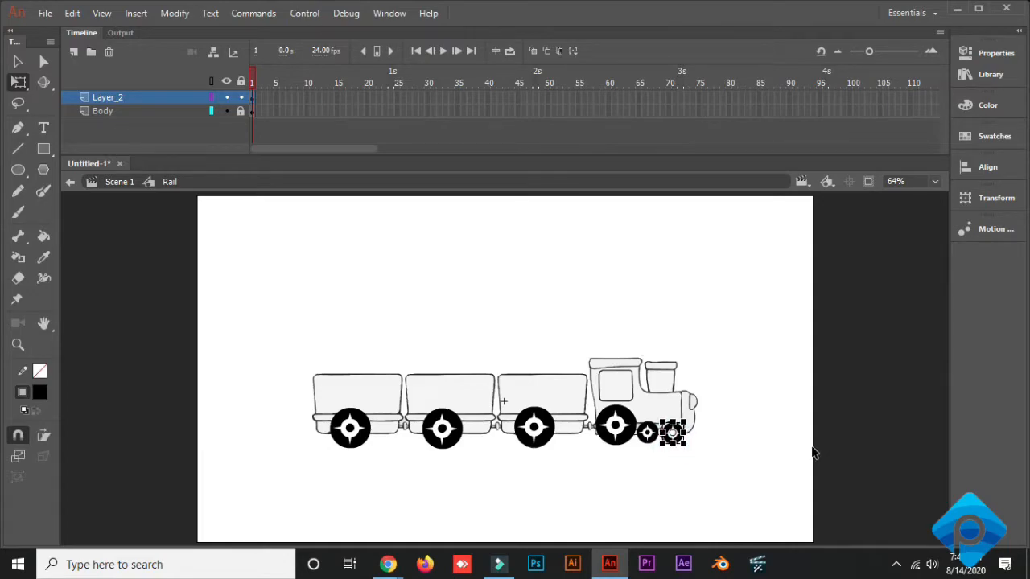
click(837, 447)
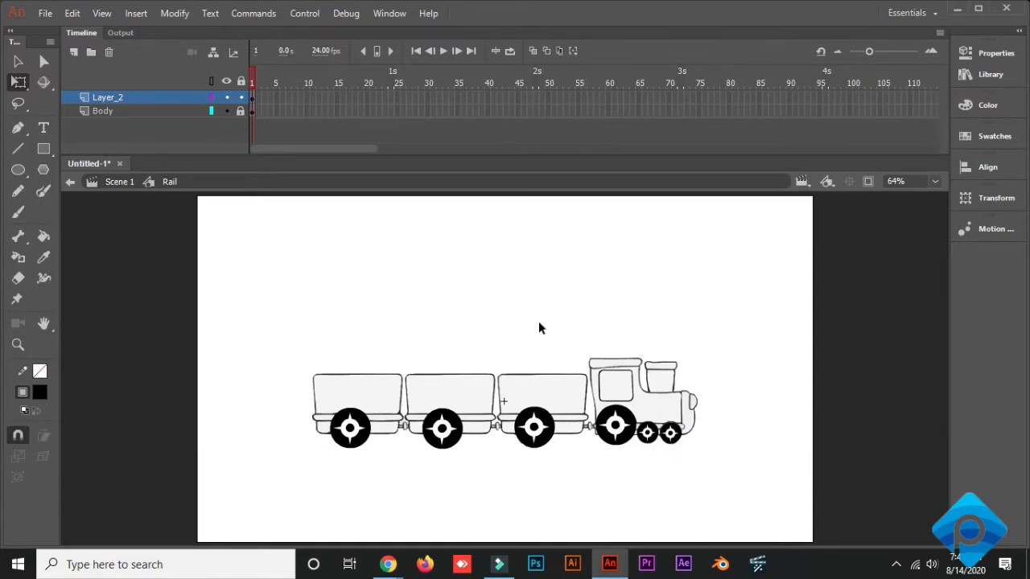
Return to the scene, reopen the Rail symbol, and inspect its Body and wheel layers.
click(70, 184)
click(797, 317)
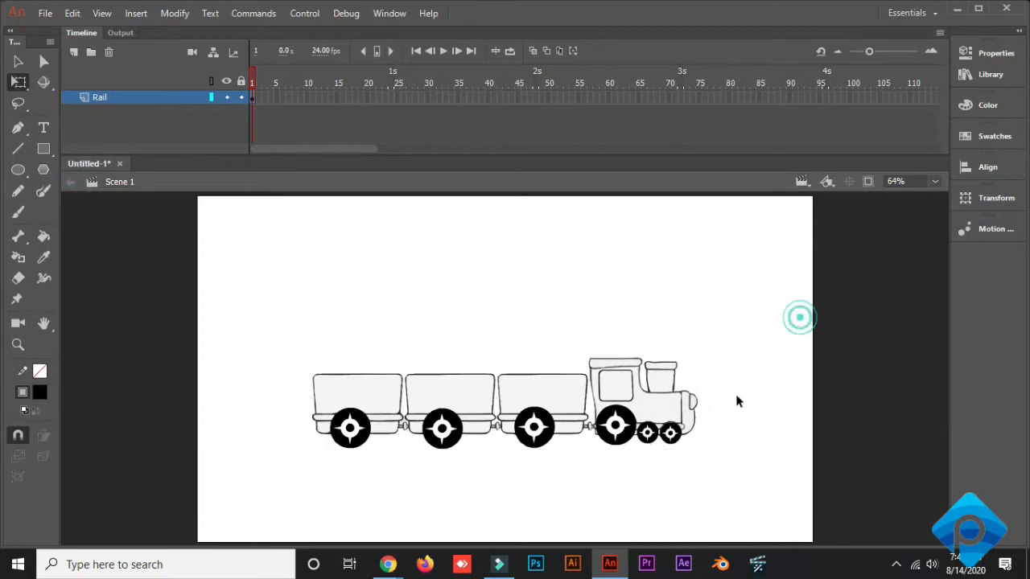
double_click(636, 394)
click(167, 301)
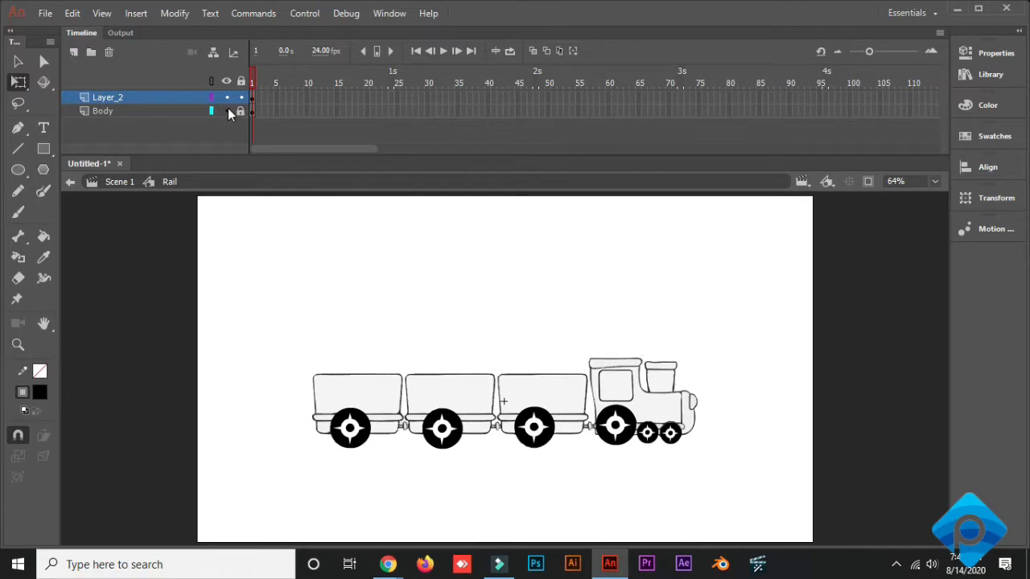
click(228, 111)
click(227, 111)
click(226, 98)
click(226, 98)
Open the wheel symbol to scrub its rotation animation, then go back to Rail.
click(360, 432)
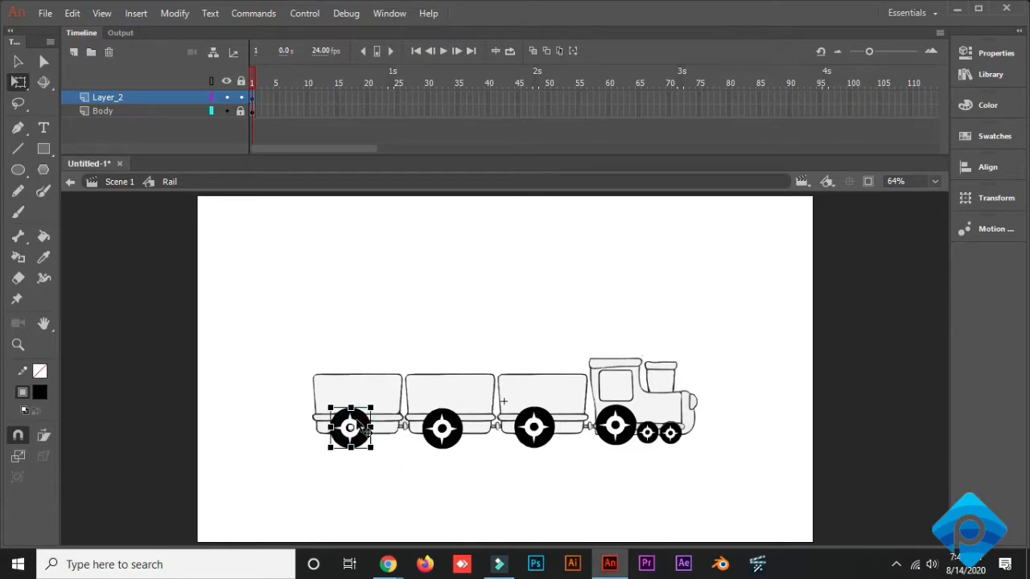
double_click(361, 432)
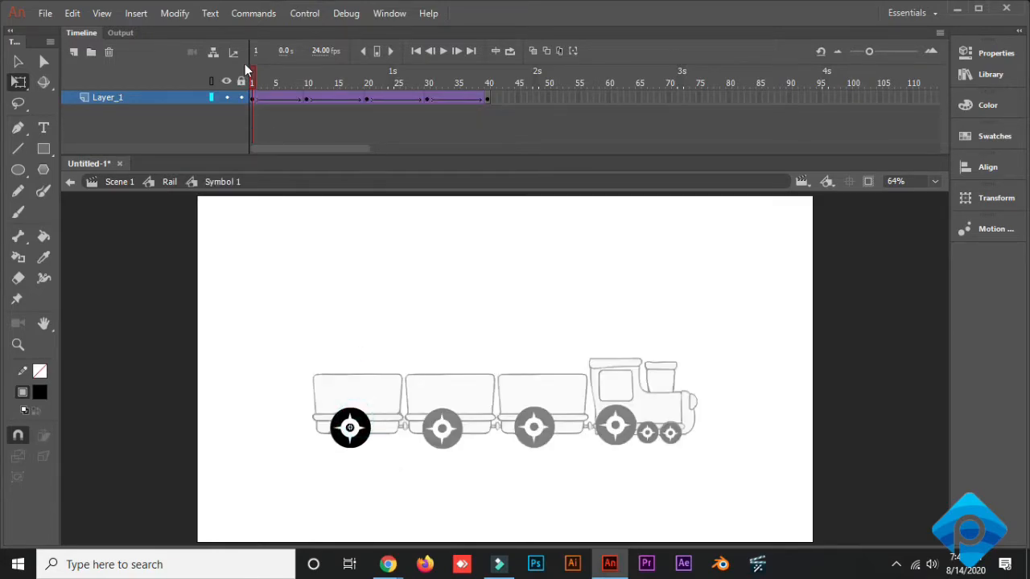
drag(250, 75, 433, 108)
click(169, 182)
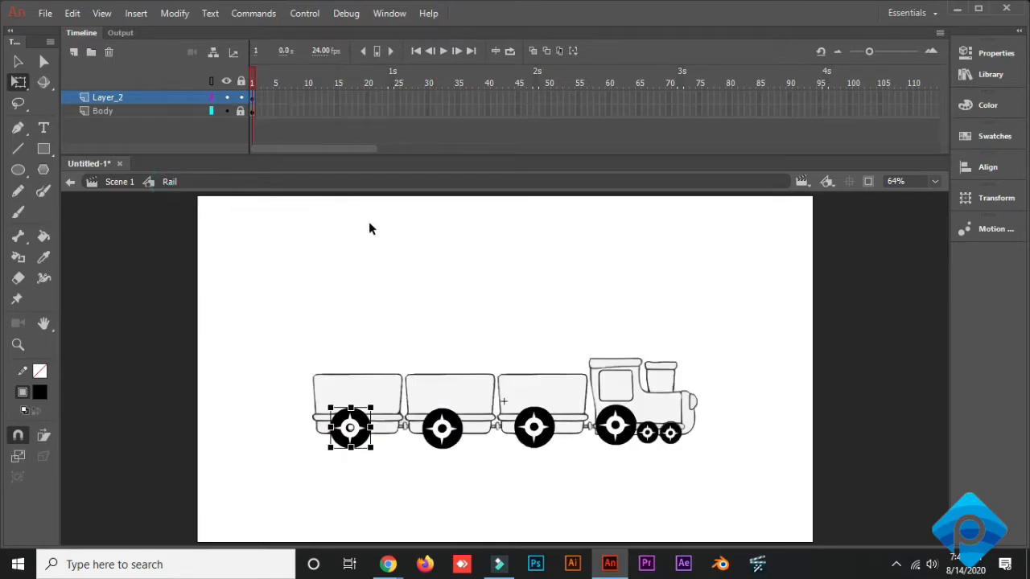
double_click(354, 435)
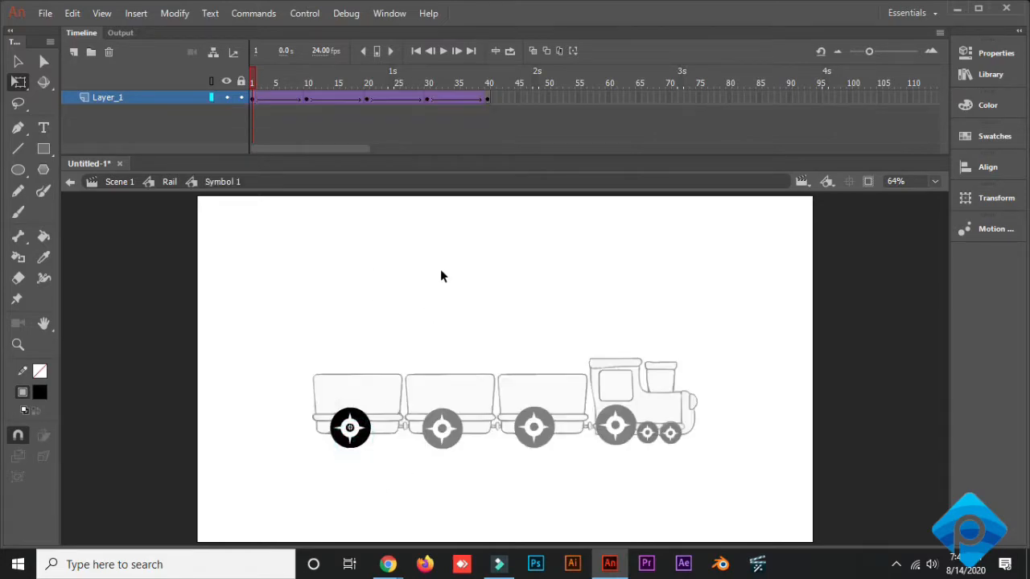
click(169, 182)
Try to add keyframes at frame 40 on both Rail layers.
click(489, 96)
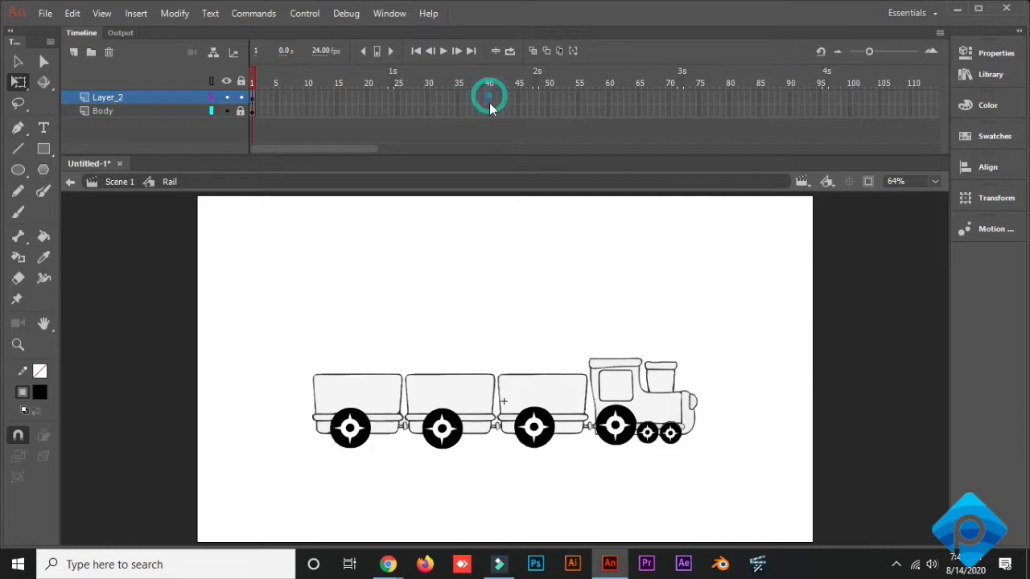
drag(489, 115, 488, 115)
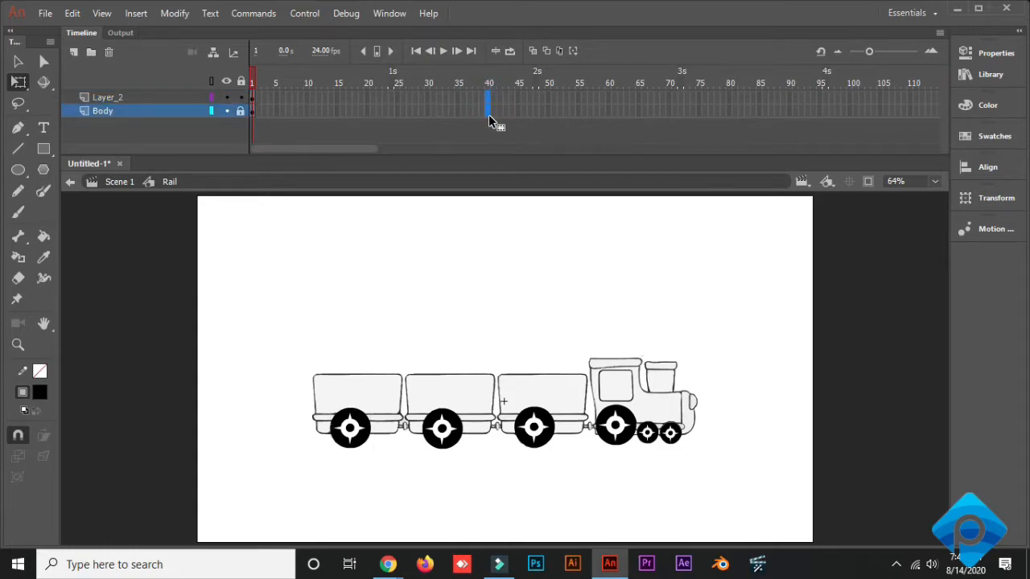
key(F6)
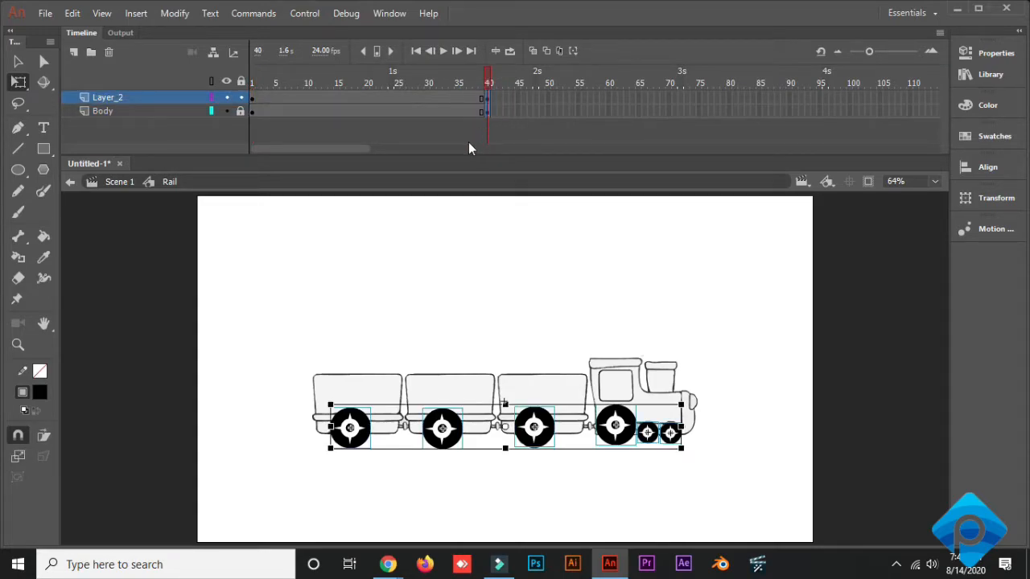
key(ctrl+z)
drag(489, 97, 487, 114)
key(F6)
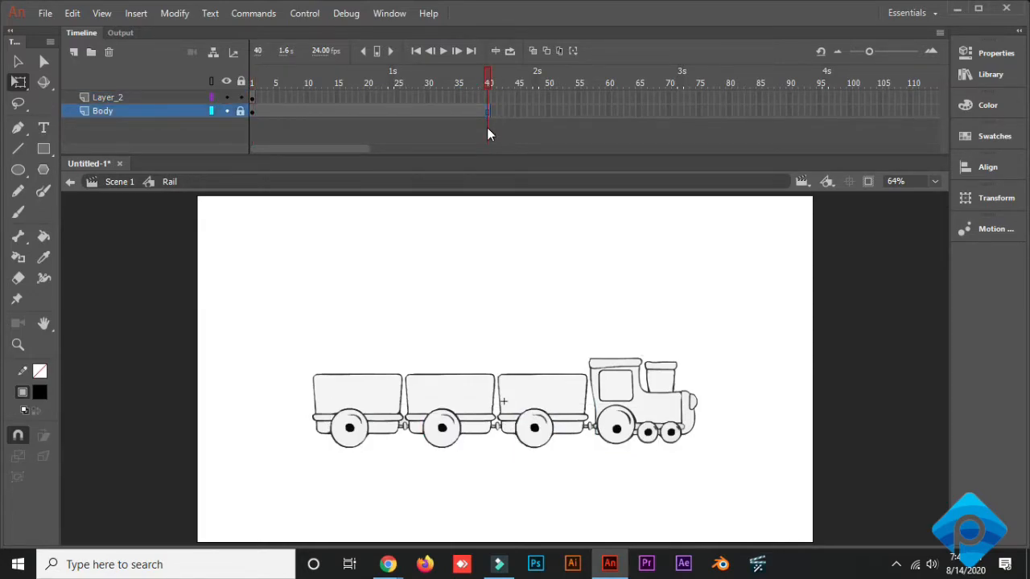
key(ctrl+z)
Extend both layers inside Rail to frame 40.
click(486, 95)
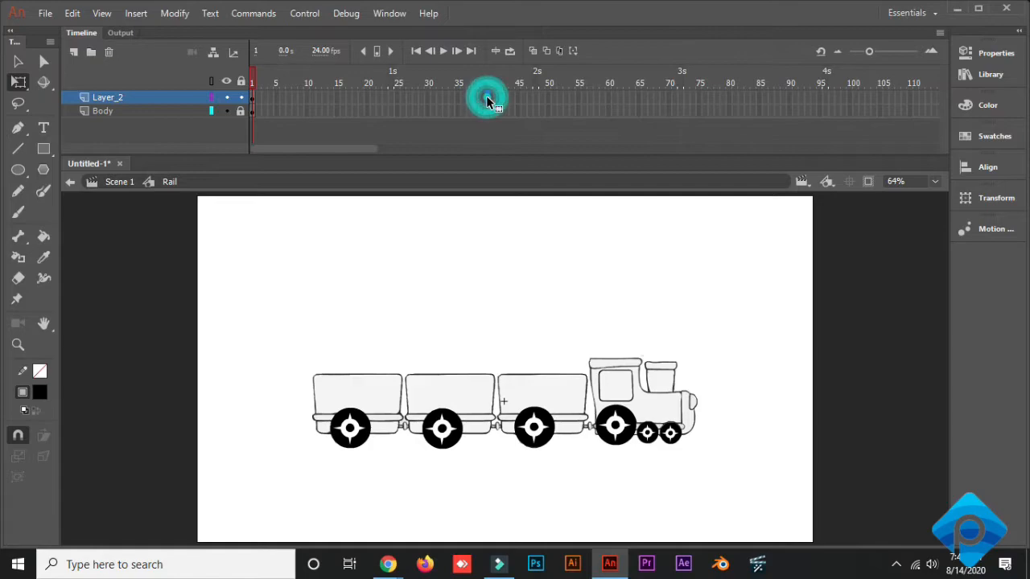
drag(487, 97, 505, 118)
click(488, 114)
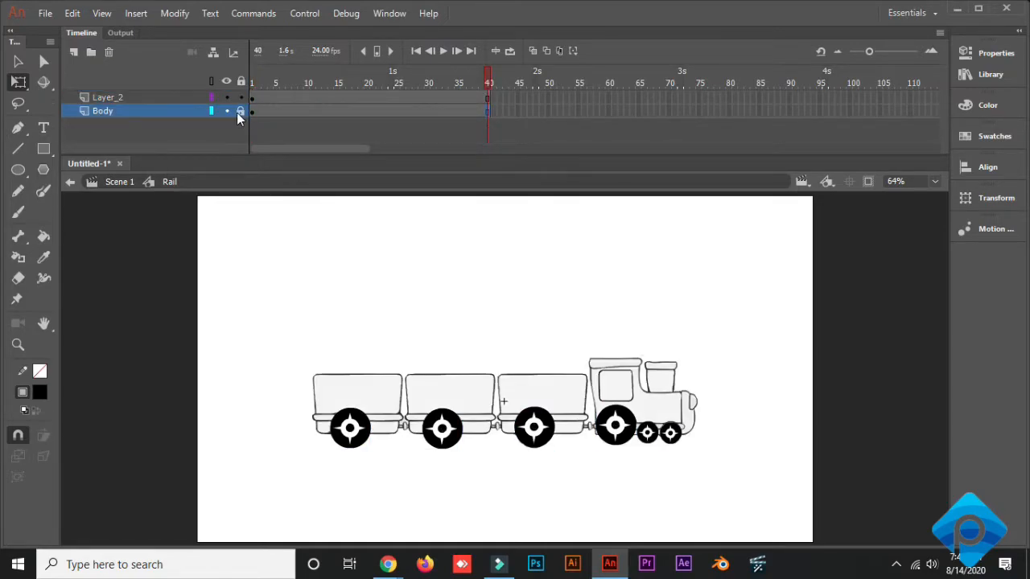
Return to the main scene and test the movie.
click(120, 182)
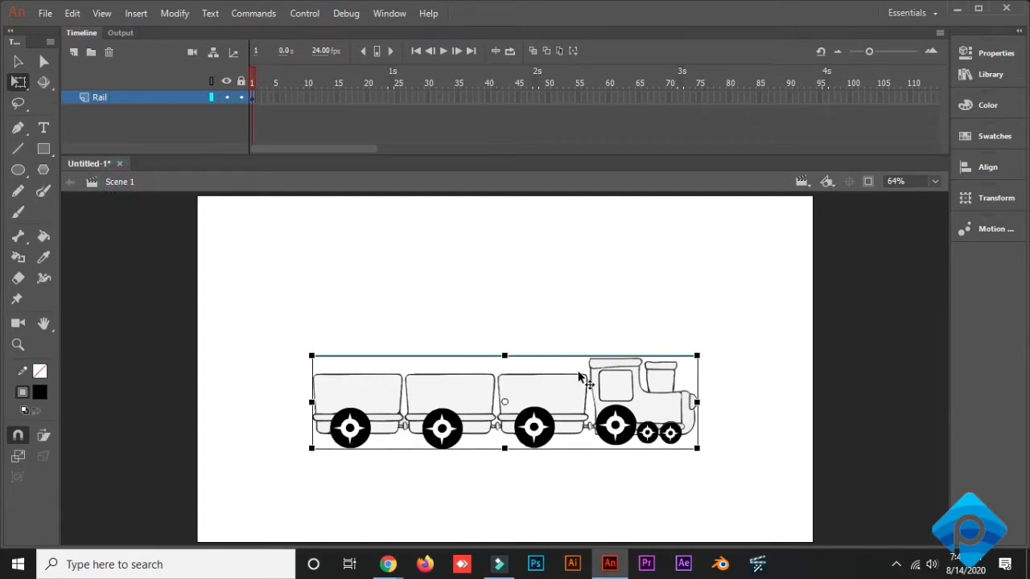
key(ctrl+Return)
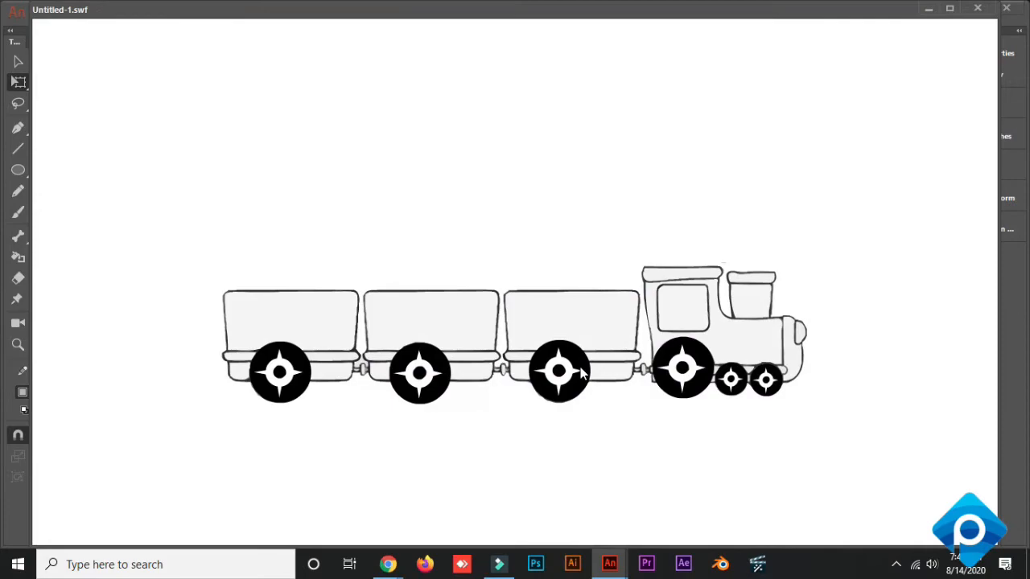
click(990, 8)
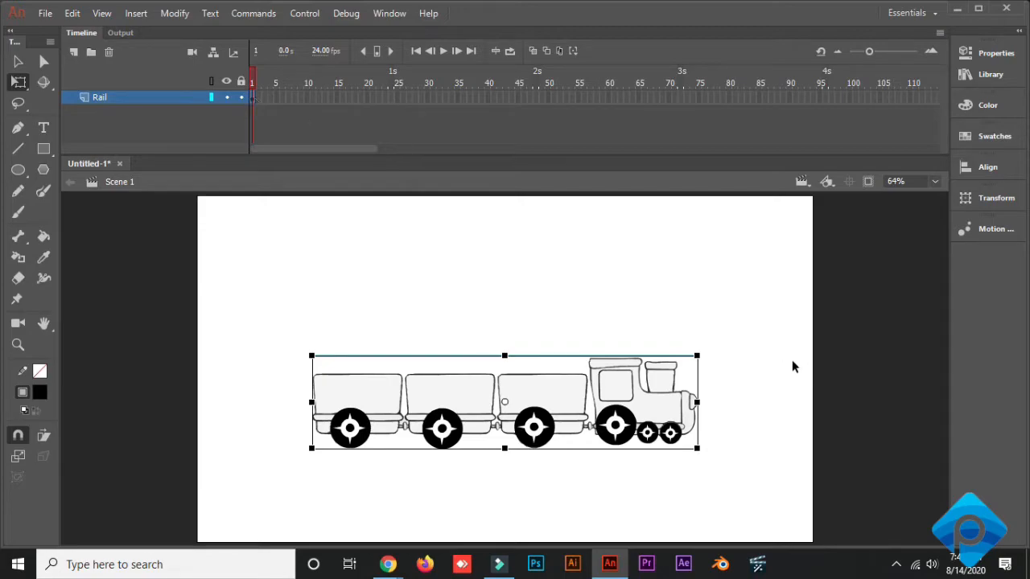
Move the train off the stage's left edge and add a keyframe at frame 100.
drag(670, 398, 161, 402)
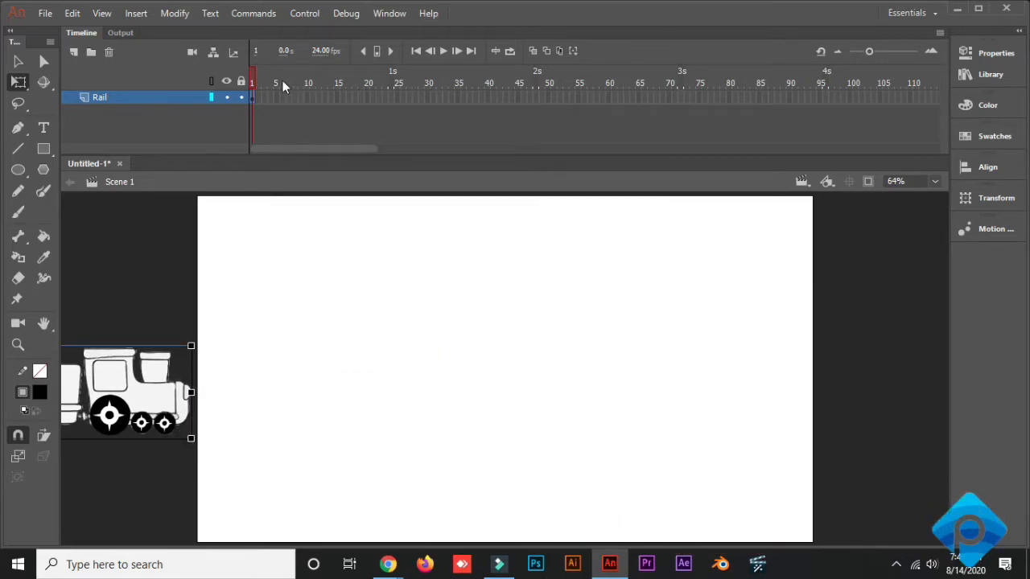
click(847, 102)
key(F6)
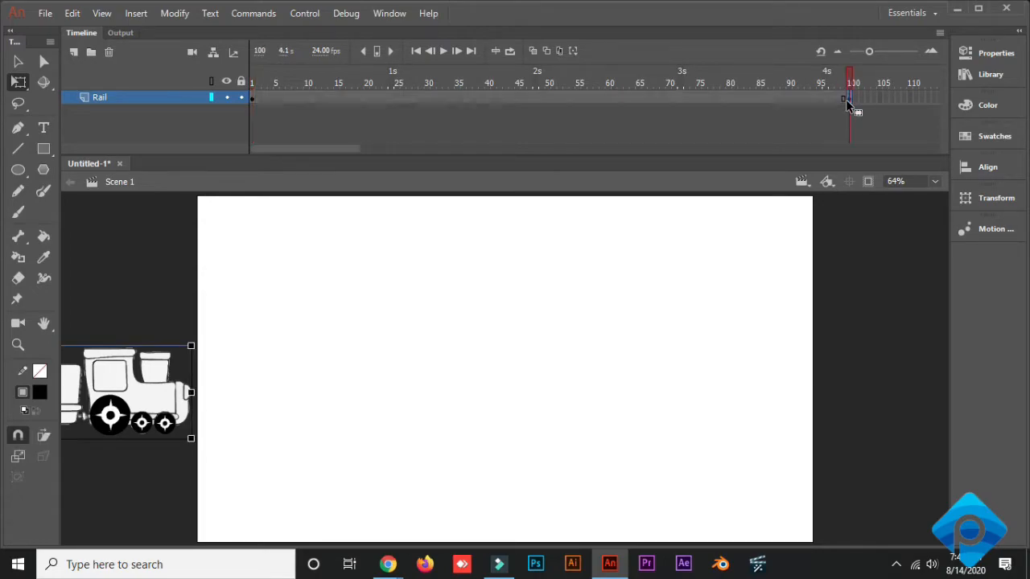
Create a classic tween, move the train past the stage's right edge at frame 100, and test the movie.
right_click(788, 99)
click(855, 143)
click(851, 99)
key(shift+Right)
key(shift+Right)
key(shift+Right)
key(shift+Right)
key(shift+Right)
key(shift+Right)
key(shift+Right)
key(shift+Right)
key(shift+Right)
key(shift+Right)
key(shift+Right)
key(shift+Right)
key(shift+Right)
key(shift+Right)
key(shift+Right)
key(shift+Right)
key(shift+Right)
key(shift+Right)
key(shift+Right)
key(shift+Right)
key(shift+Right)
key(shift+Right)
key(shift+Right)
key(shift+Right)
key(shift+Right)
key(shift+Right)
key(shift+Right)
key(shift+Right)
key(shift+Right)
key(shift+Right)
key(shift+Right)
key(shift+Right)
key(shift+Right)
key(shift+Right)
key(shift+Right)
key(shift+Right)
key(shift+Right)
key(shift+Right)
key(shift+Right)
key(shift+Right)
key(shift+Right)
key(shift+Right)
key(shift+Right)
key(shift+Right)
key(shift+Right)
key(shift+Right)
key(shift+Right)
key(shift+Right)
key(shift+Right)
key(shift+Right)
key(shift+Right)
key(shift+Right)
key(shift+Right)
key(shift+Right)
key(shift+Right)
key(shift+Right)
key(shift+Right)
key(shift+Right)
key(shift+Right)
key(shift+Right)
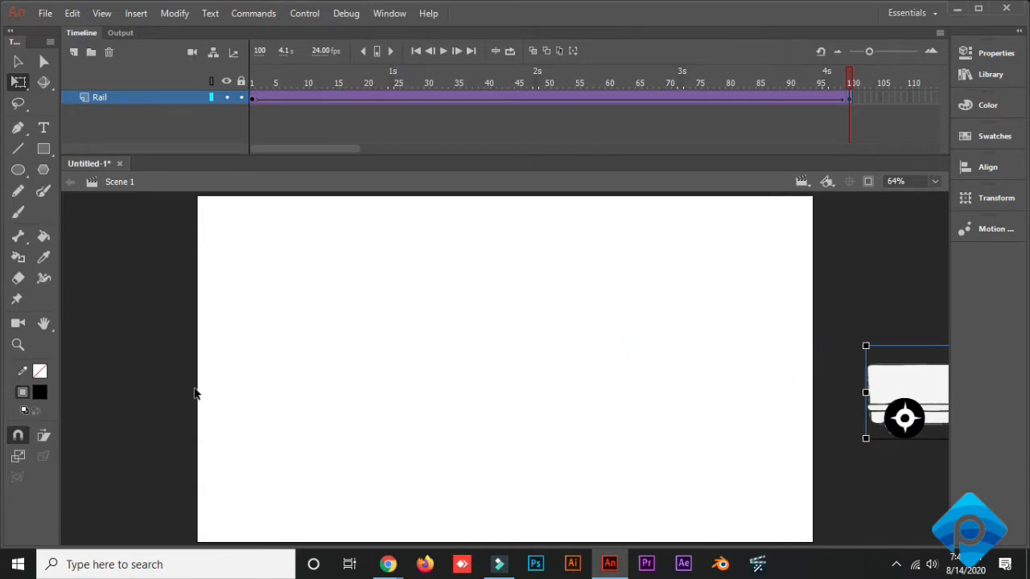
key(ctrl+Return)
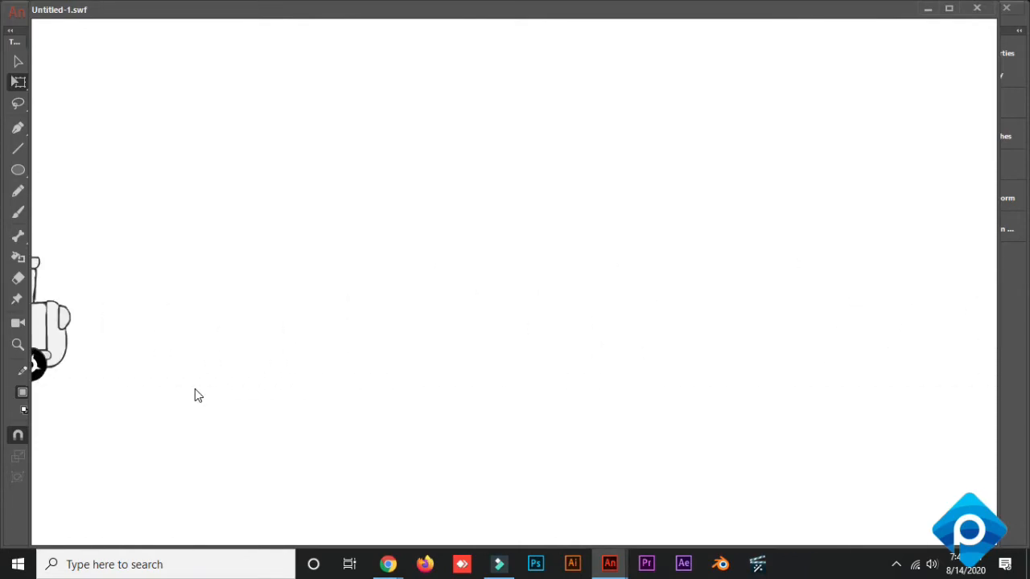
Close the test window and nudge the train back to the middle of the stage at frame 100.
click(976, 9)
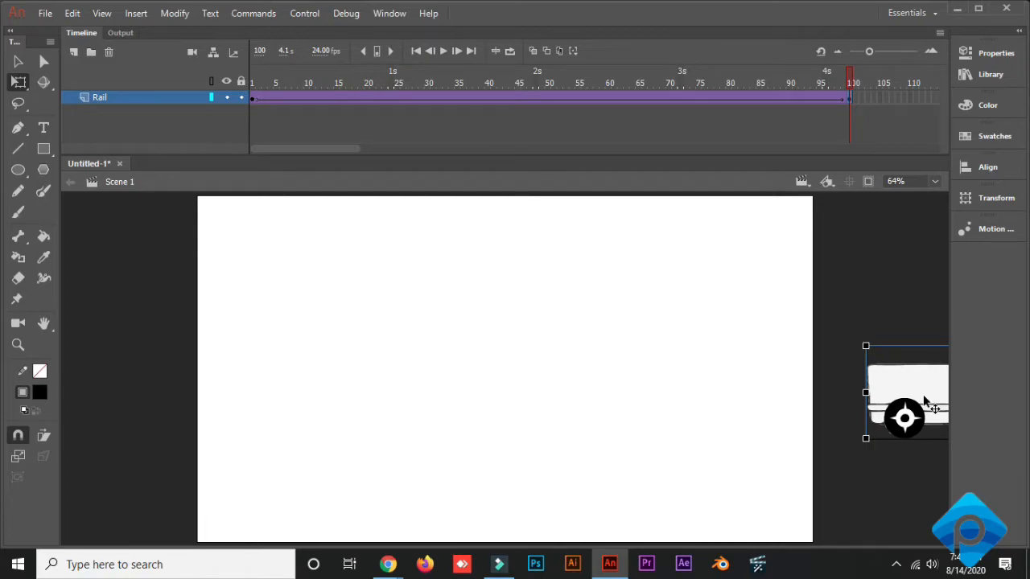
key(shift+Left)
key(shift+Left)
key(shift+Left)
key(shift+Left)
key(shift+Left)
key(shift+Left)
key(shift+Left)
key(shift+Left)
key(shift+Left)
key(shift+Left)
key(shift+Left)
key(shift+Left)
key(shift+Left)
key(shift+Left)
key(shift+Left)
key(shift+Left)
key(shift+Left)
key(shift+Left)
key(shift+Left)
key(shift+Left)
key(shift+Left)
key(shift+Left)
key(shift+Left)
key(shift+Left)
key(shift+Left)
key(shift+Left)
key(shift+Left)
key(shift+Left)
key(shift+Left)
key(shift+Left)
key(shift+Left)
key(shift+Left)
key(shift+Left)
key(shift+Left)
key(shift+Left)
key(shift+Left)
key(shift+Left)
key(shift+Left)
key(shift+Left)
key(shift+Left)
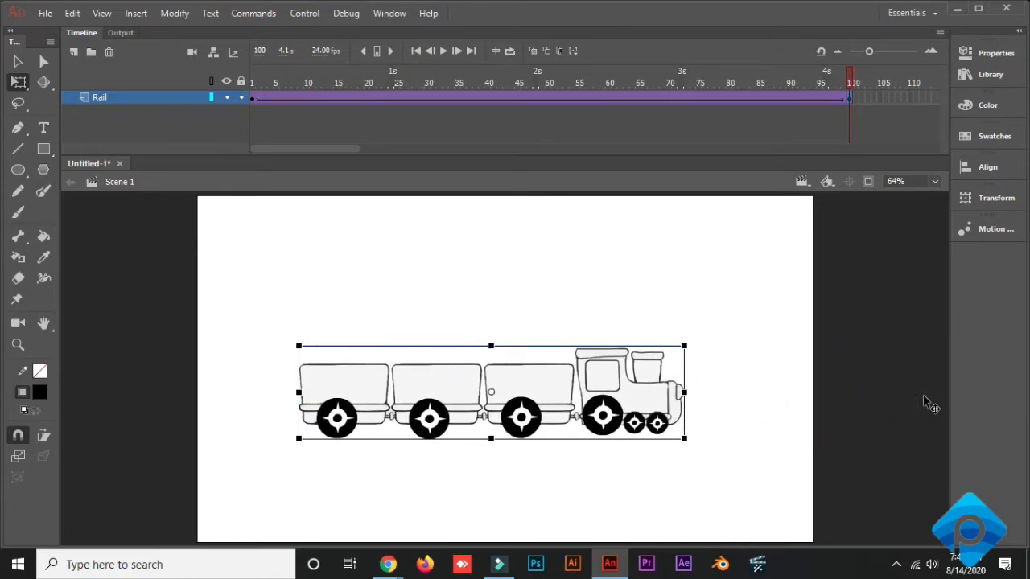
key(shift+Right)
key(shift+Right)
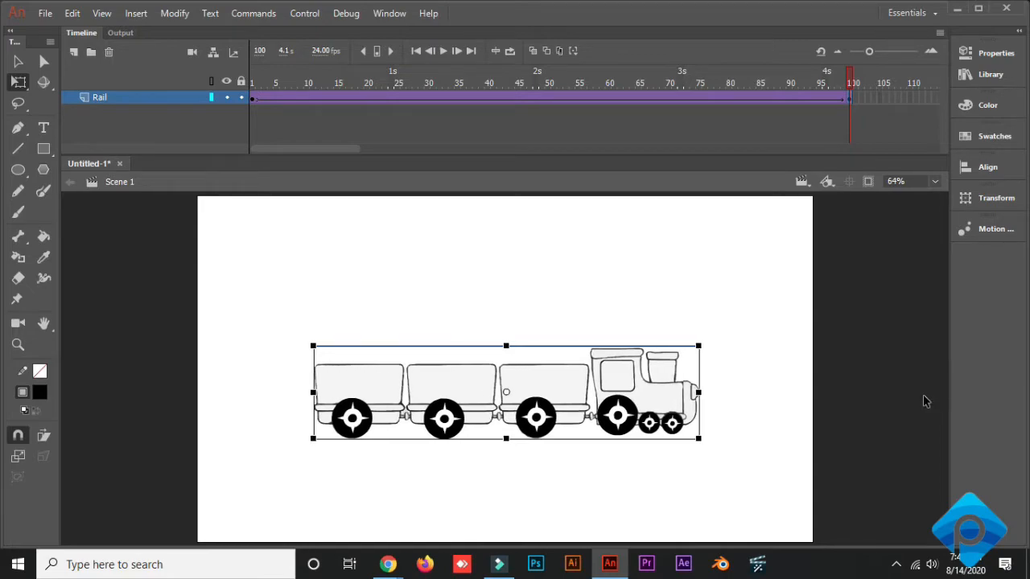
Insert keyframes for the train at frames 200 and 300.
drag(359, 151, 589, 159)
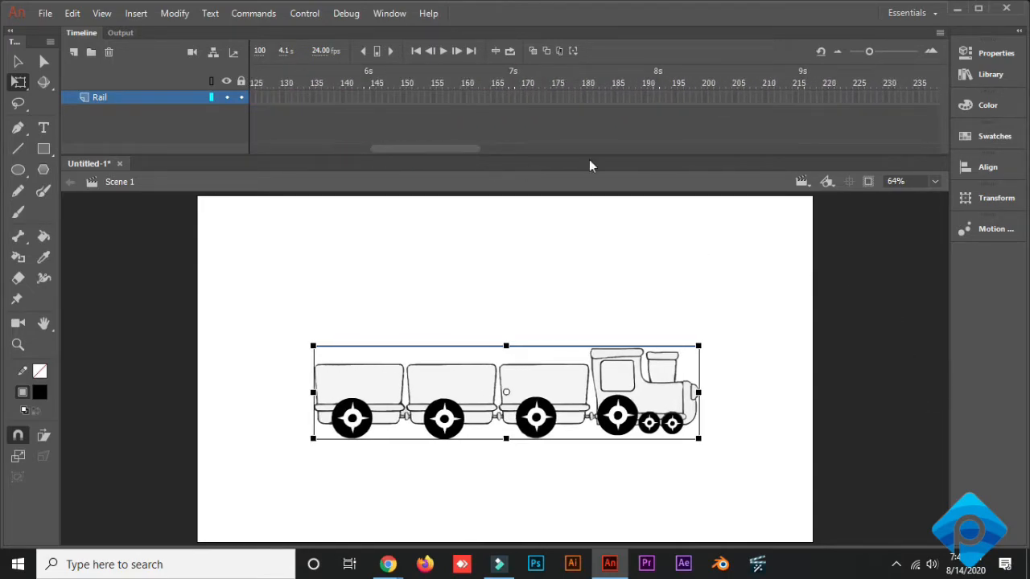
click(704, 101)
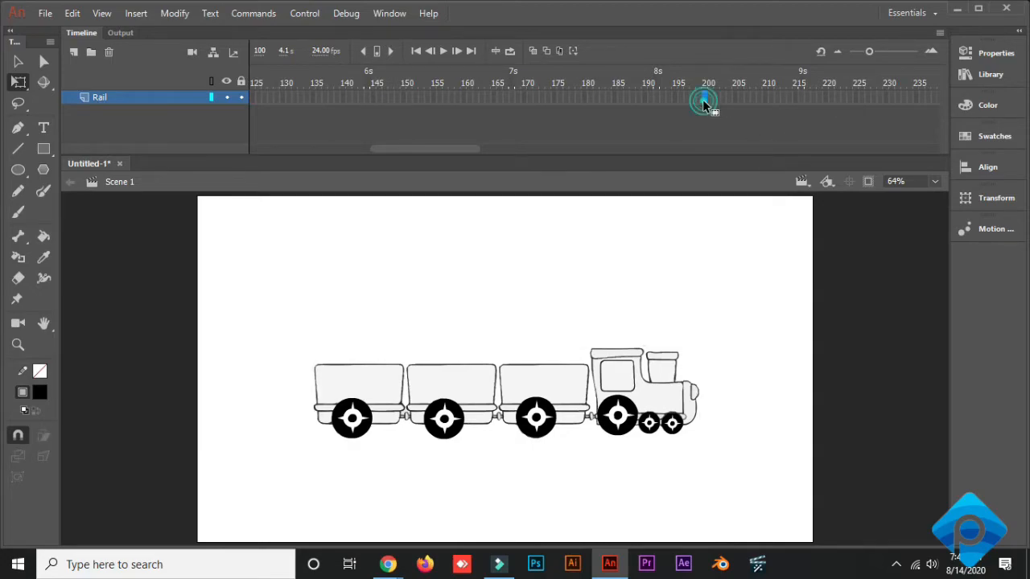
key(F6)
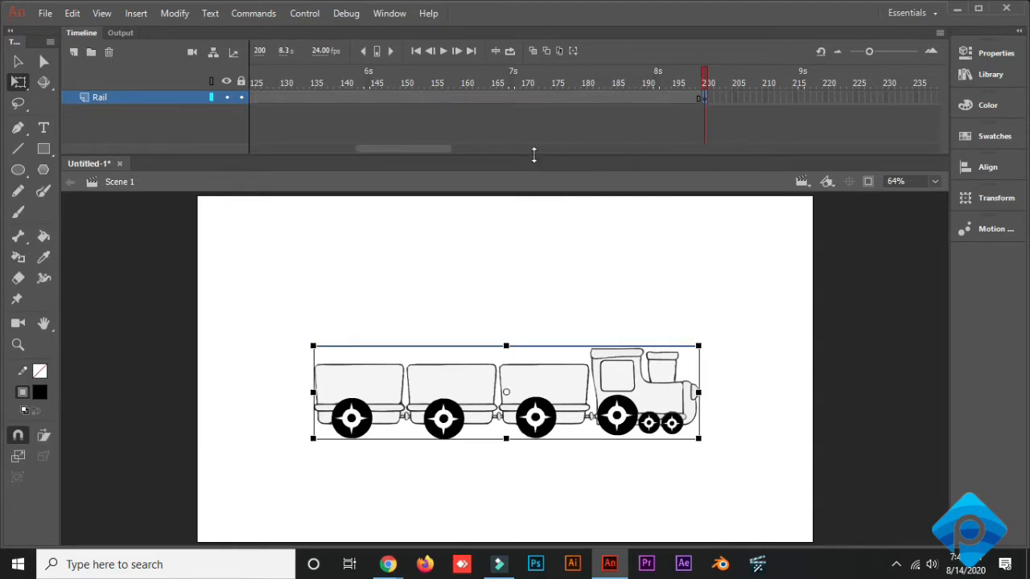
drag(429, 150, 512, 154)
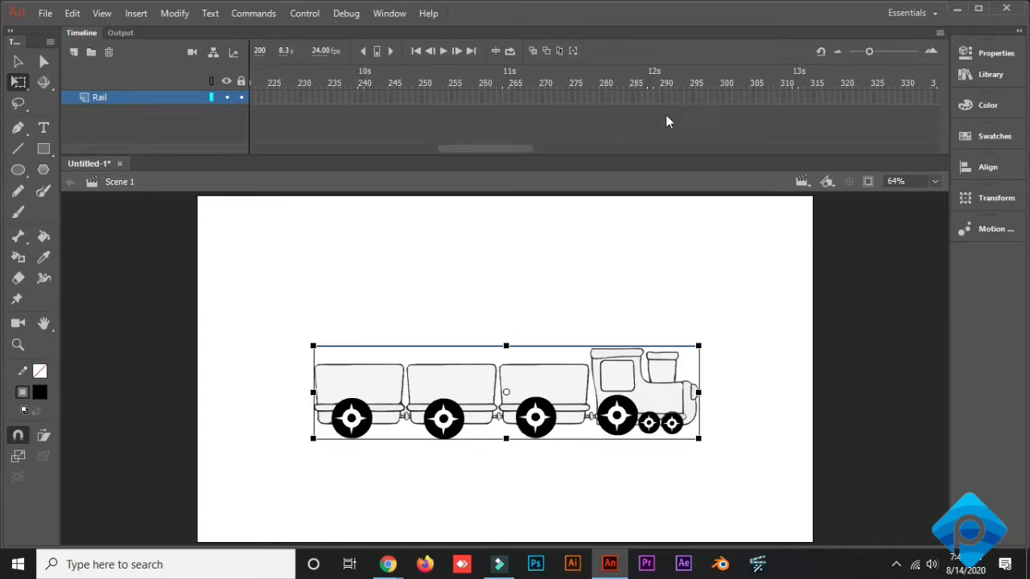
click(722, 99)
key(F6)
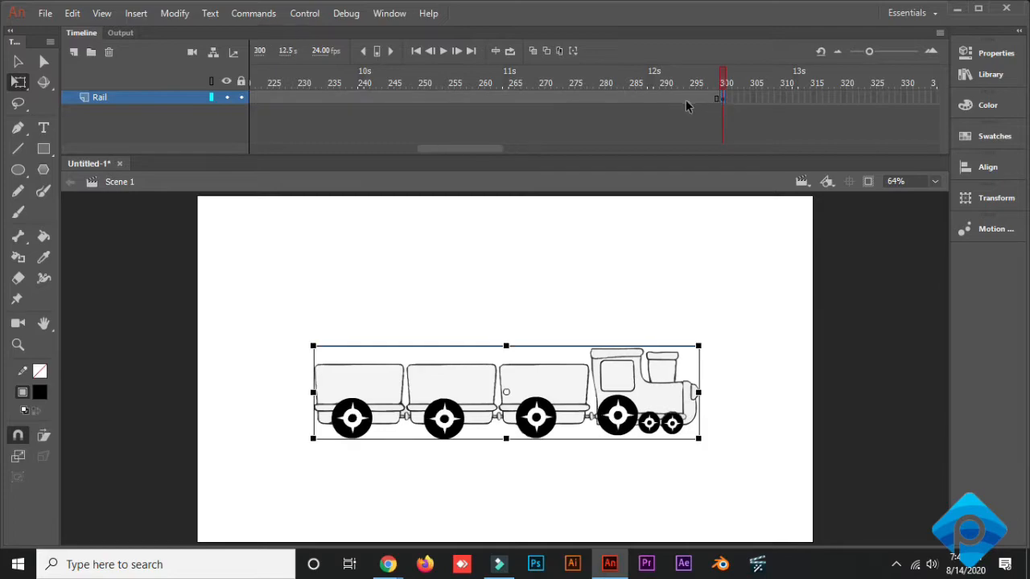
Create a classic tween between frames 200 and 300 and move the train past the stage's right edge at frame 300.
right_click(688, 98)
click(763, 145)
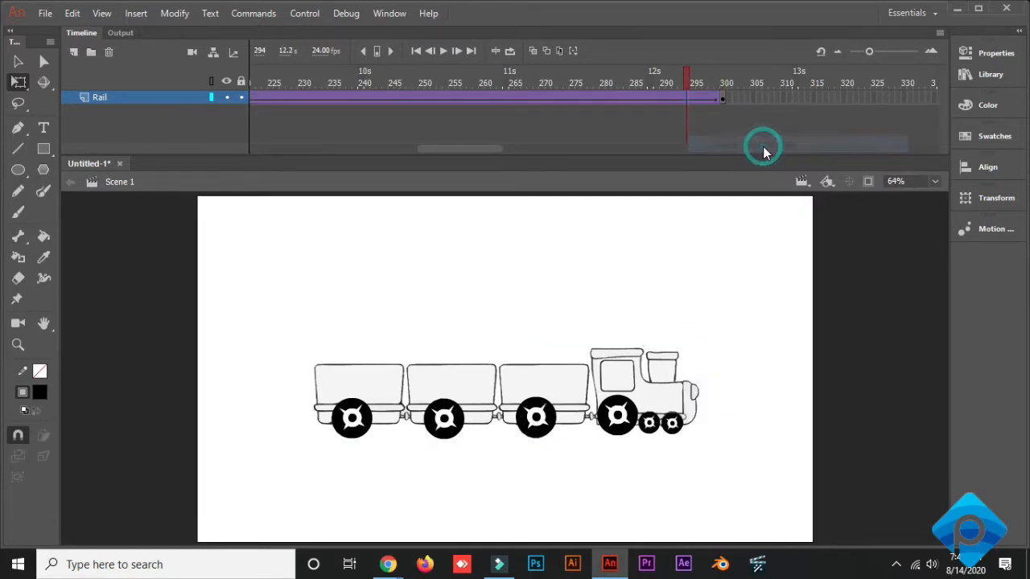
click(722, 98)
key(shift+Right)
key(shift+Right)
key(shift+Right)
key(shift+Right)
key(shift+Right)
key(shift+Right)
key(shift+Right)
key(shift+Right)
key(shift+Right)
key(shift+Right)
key(shift+Right)
key(shift+Right)
key(shift+Right)
key(shift+Right)
key(shift+Right)
key(shift+Right)
key(shift+Right)
key(shift+Right)
key(shift+Right)
key(shift+Right)
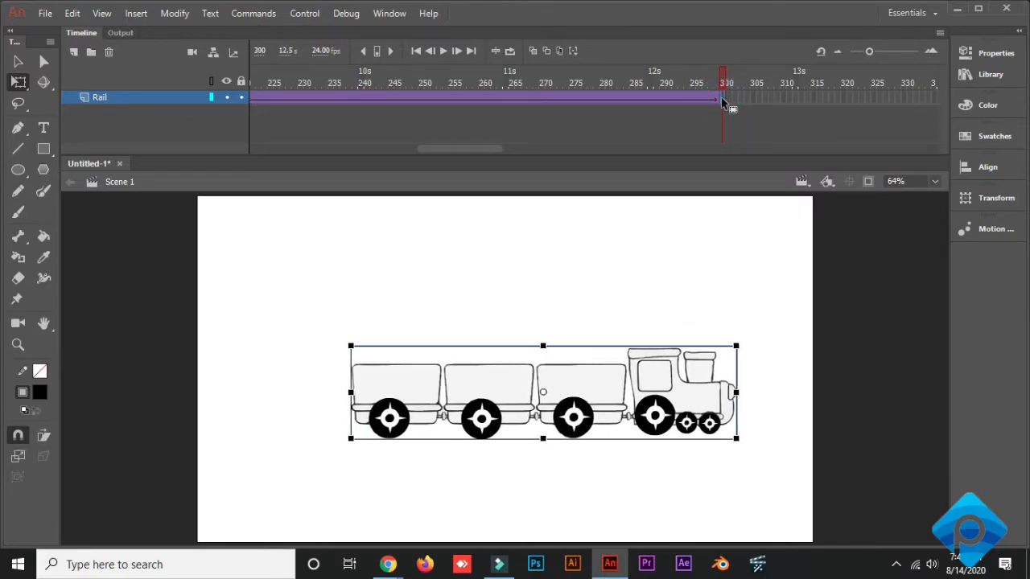
key(shift+Right)
key(shift+Right)
key(shift+Right)
key(shift+Right)
key(shift+Right)
key(shift+Right)
key(shift+Right)
key(shift+Right)
key(shift+Right)
key(shift+Right)
key(shift+Right)
key(shift+Right)
key(shift+Right)
key(shift+Right)
key(shift+Right)
key(shift+Right)
key(shift+Right)
key(shift+Right)
key(shift+Right)
key(shift+Right)
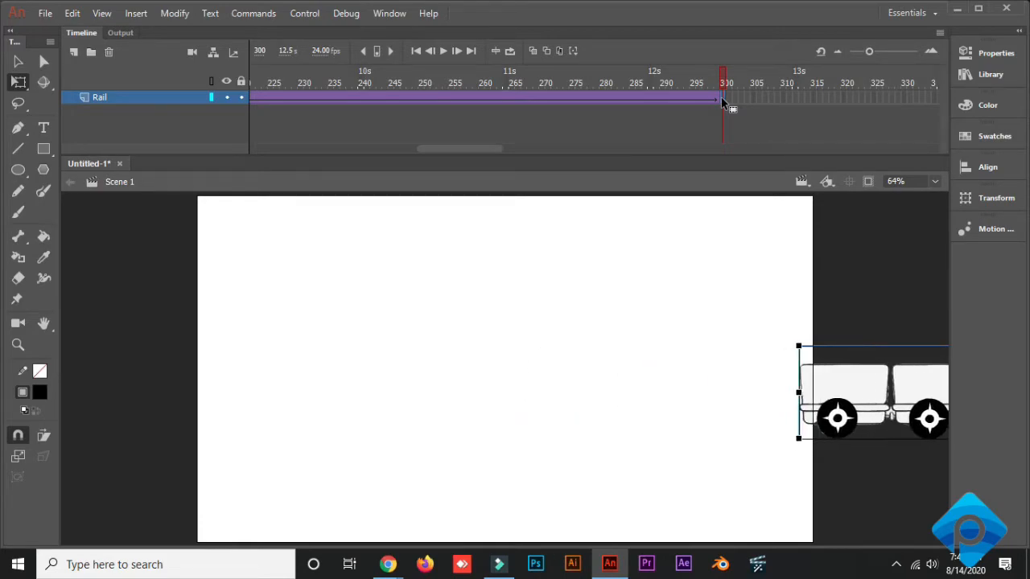
Test the movie and close the preview window.
key(ctrl+Return)
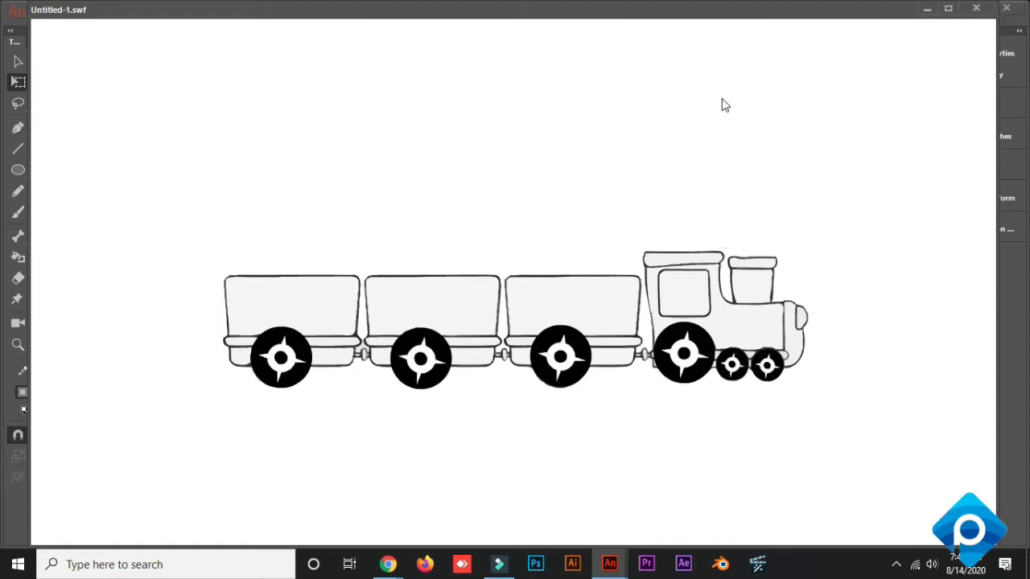
click(978, 8)
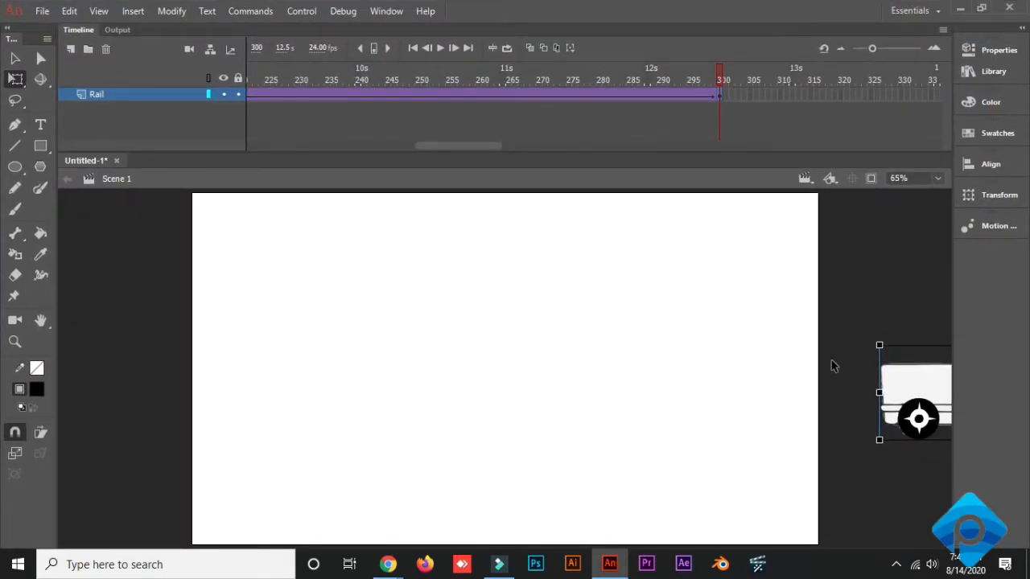
Inspect the nested wheel symbol and its tween inside Rail, then return to the main scene.
double_click(915, 393)
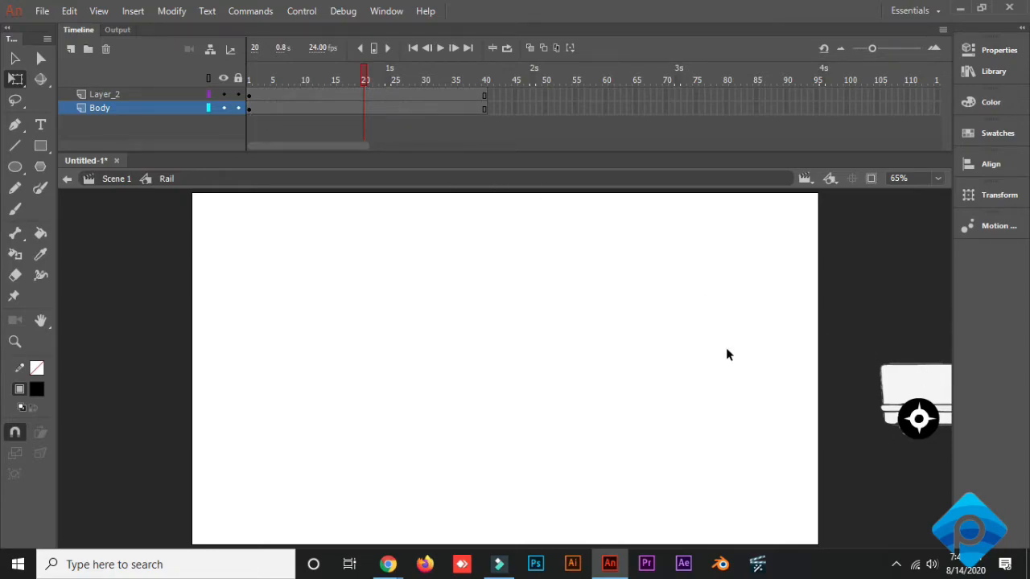
click(932, 426)
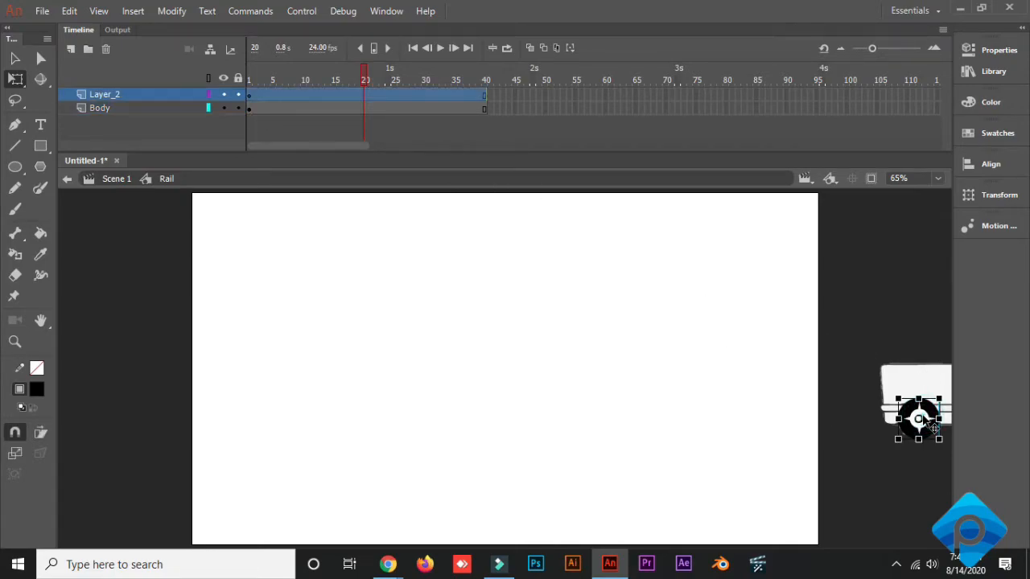
double_click(934, 428)
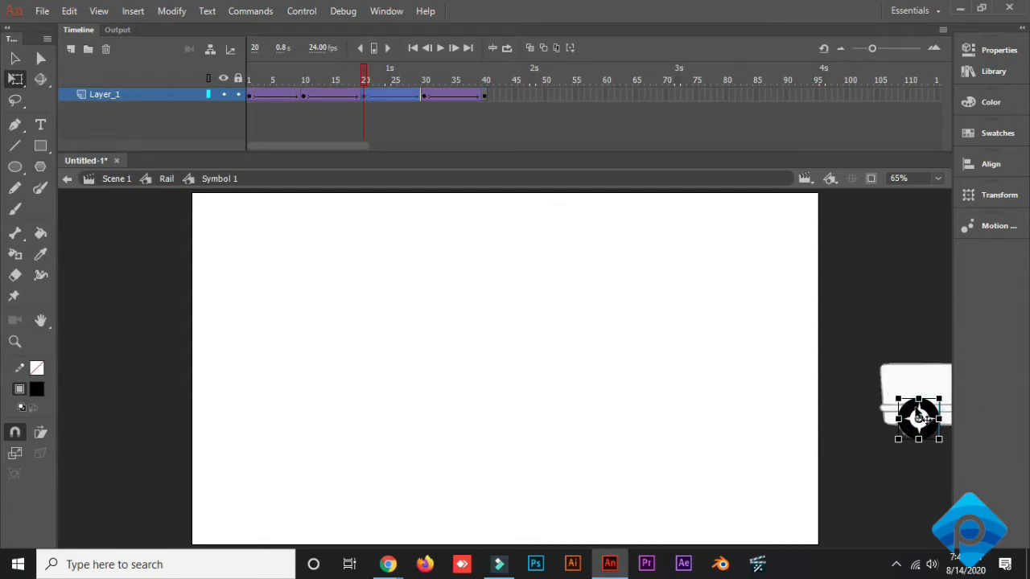
click(249, 95)
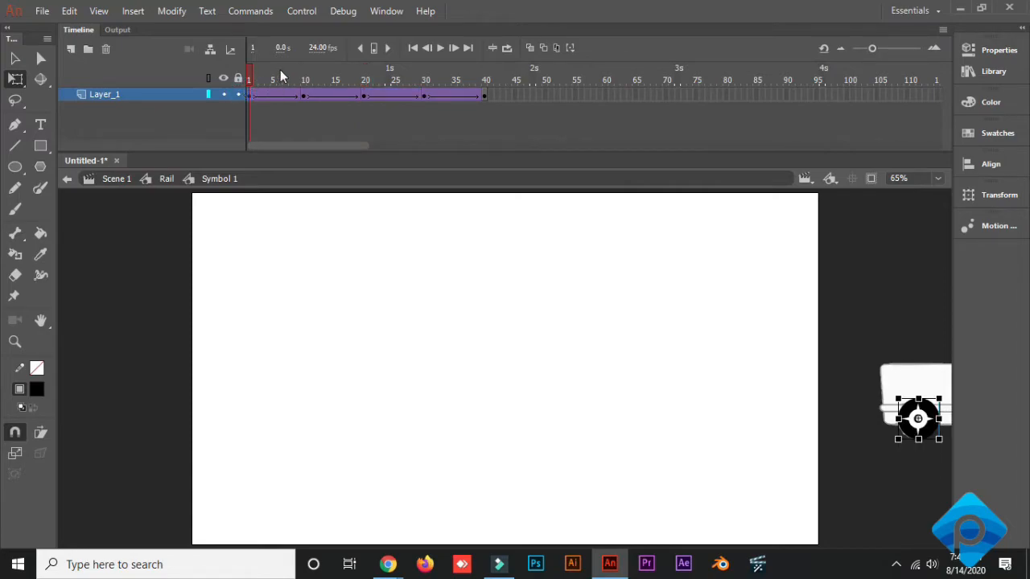
double_click(925, 433)
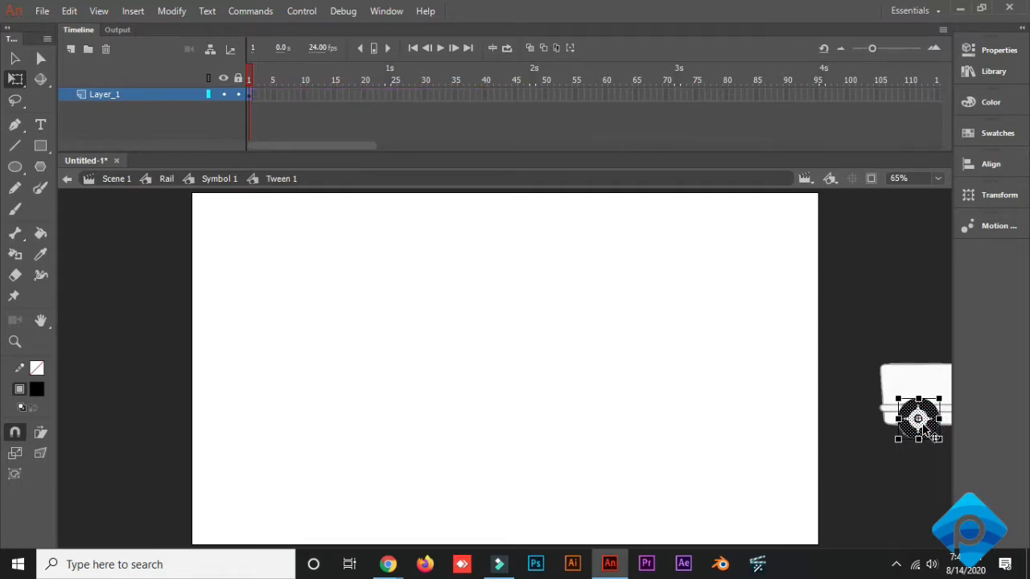
click(167, 180)
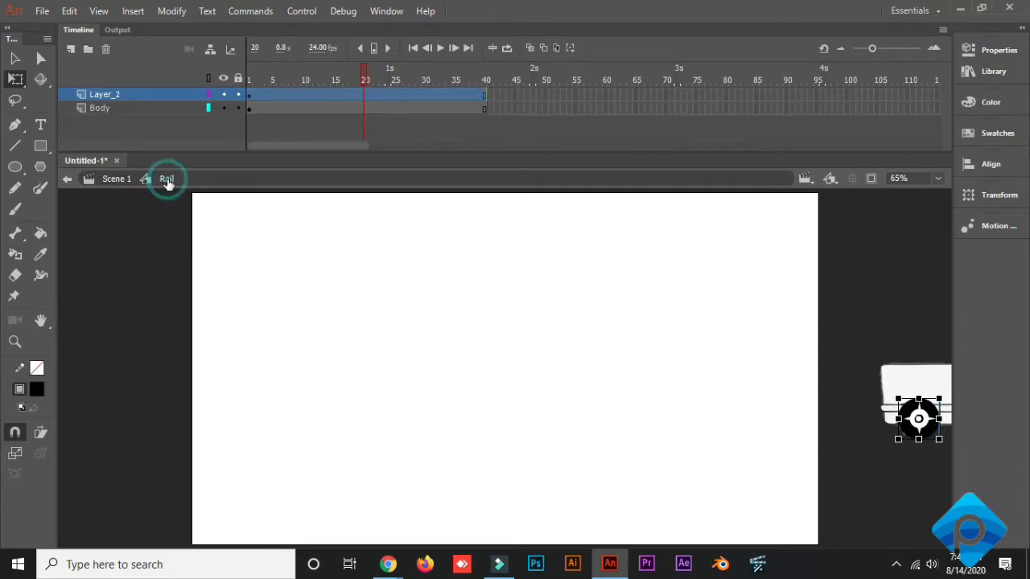
click(106, 180)
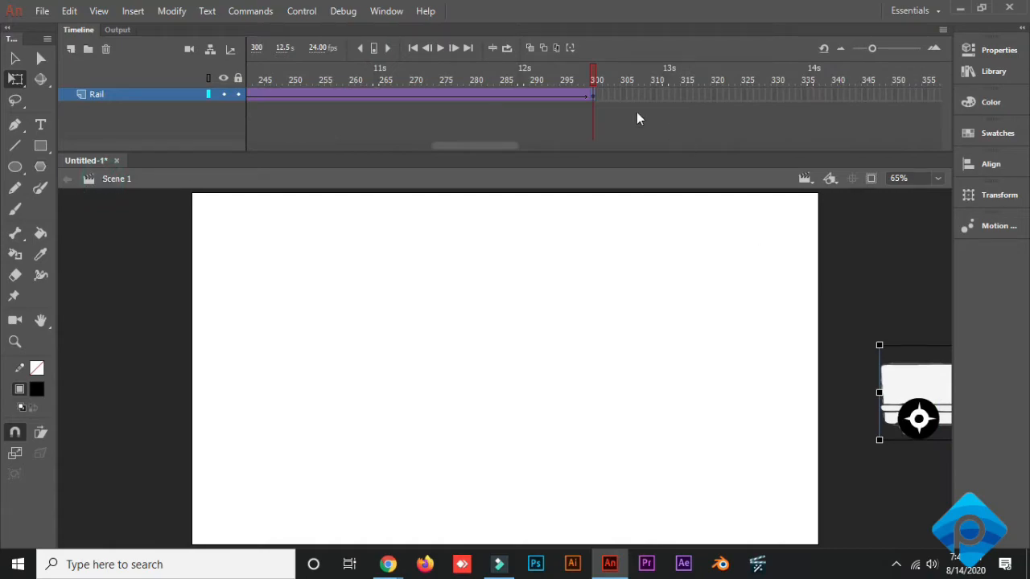
Add a new layer above Rail and lock the Rail layer.
drag(590, 81, 563, 135)
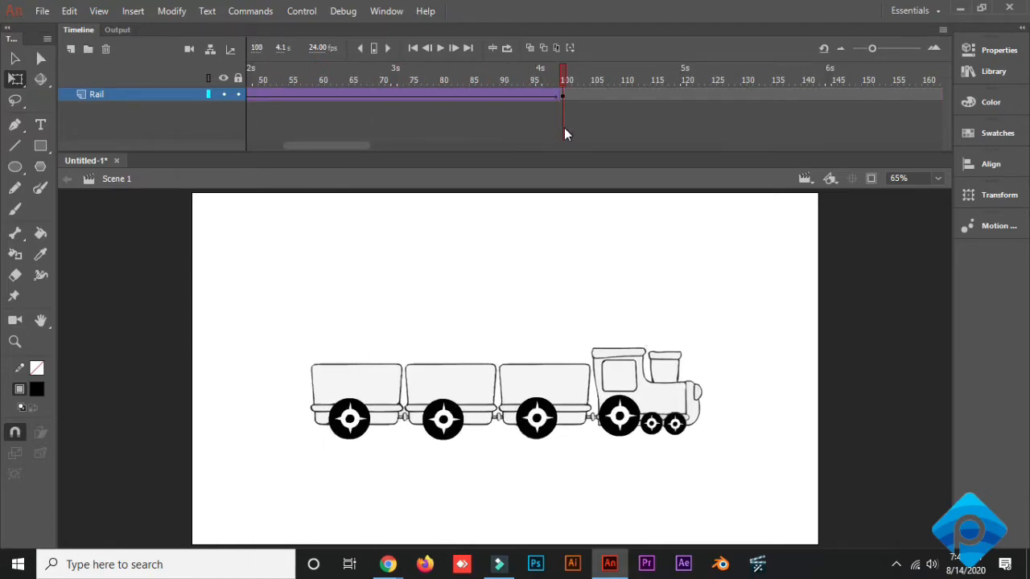
click(70, 49)
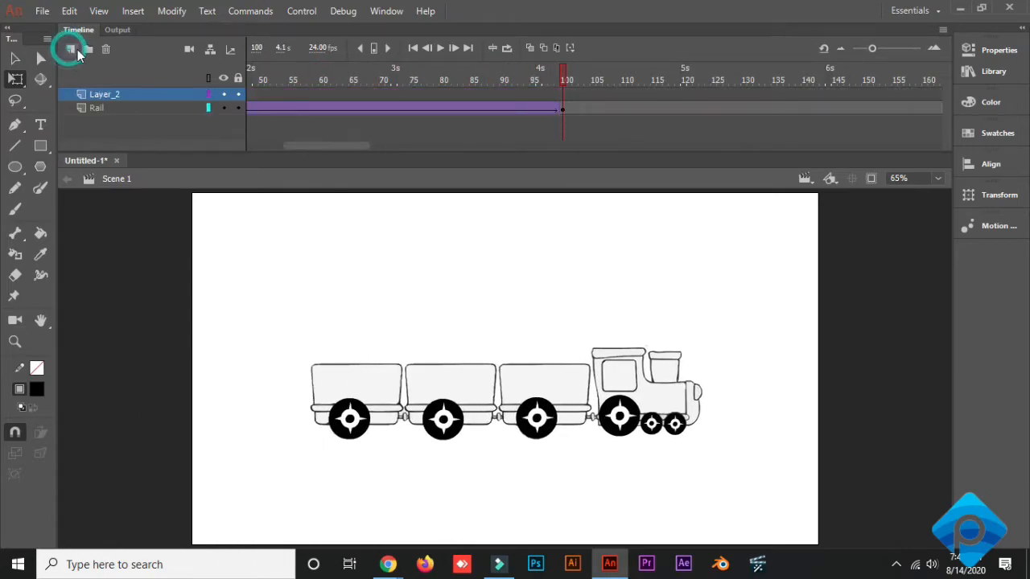
click(237, 107)
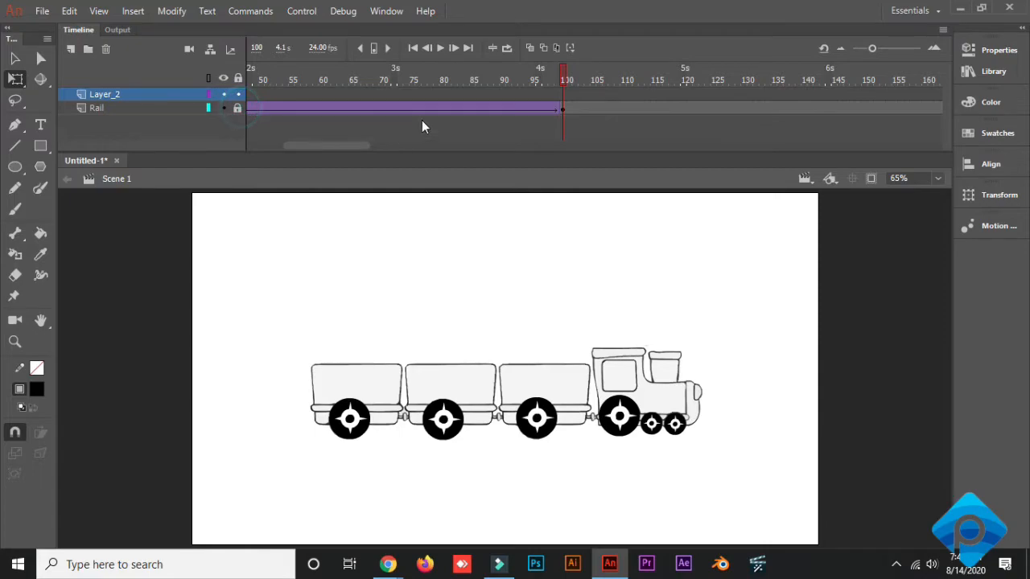
Paste a wheel onto the new layer at frame 100 and place it above the first car.
click(564, 97)
key(ctrl+v)
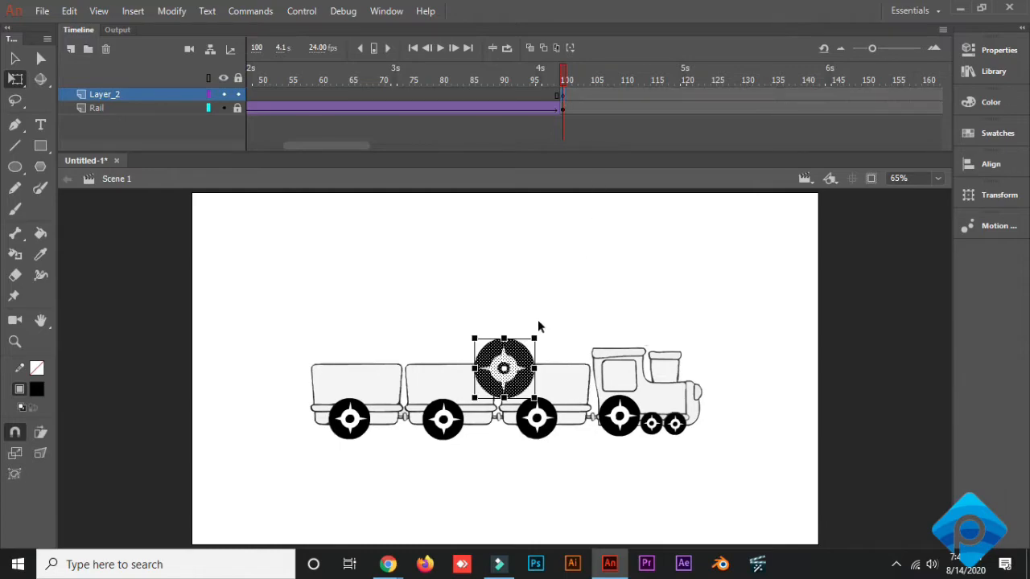
drag(522, 359, 387, 331)
click(446, 328)
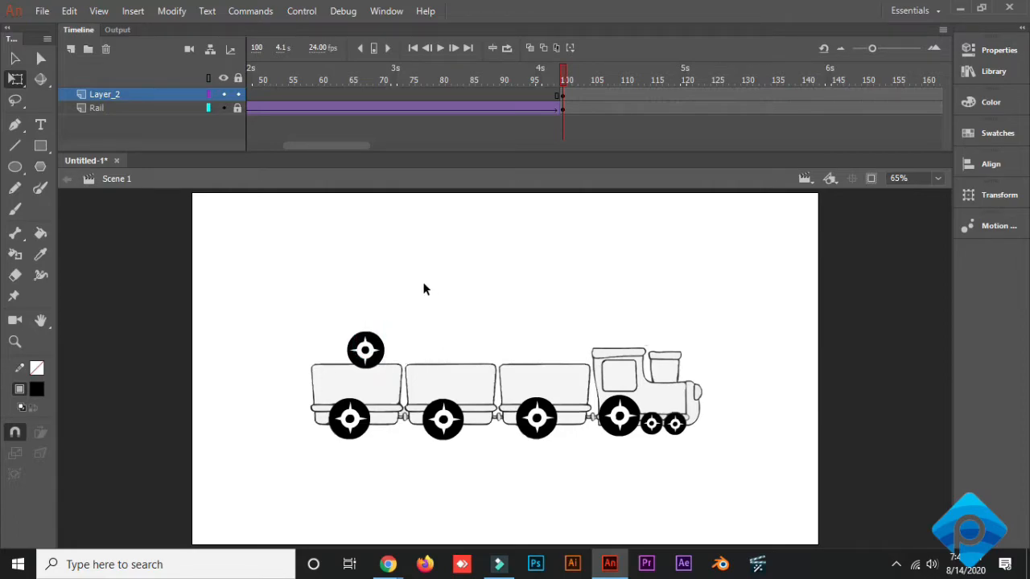
Try to drag the pasted wheel onto the first car's wheel, then undo the move.
click(566, 94)
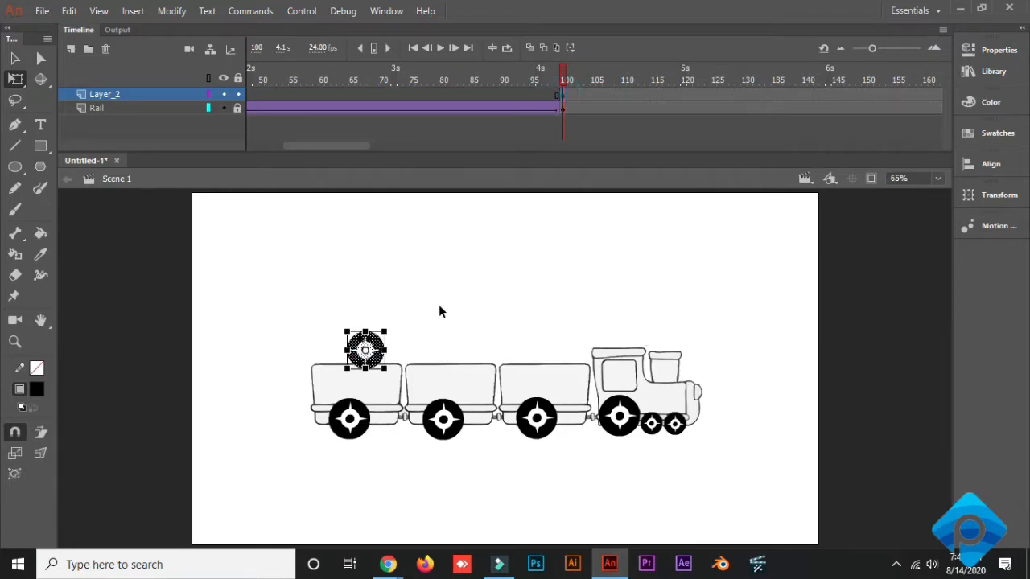
click(481, 308)
drag(370, 347, 367, 422)
key(ctrl+z)
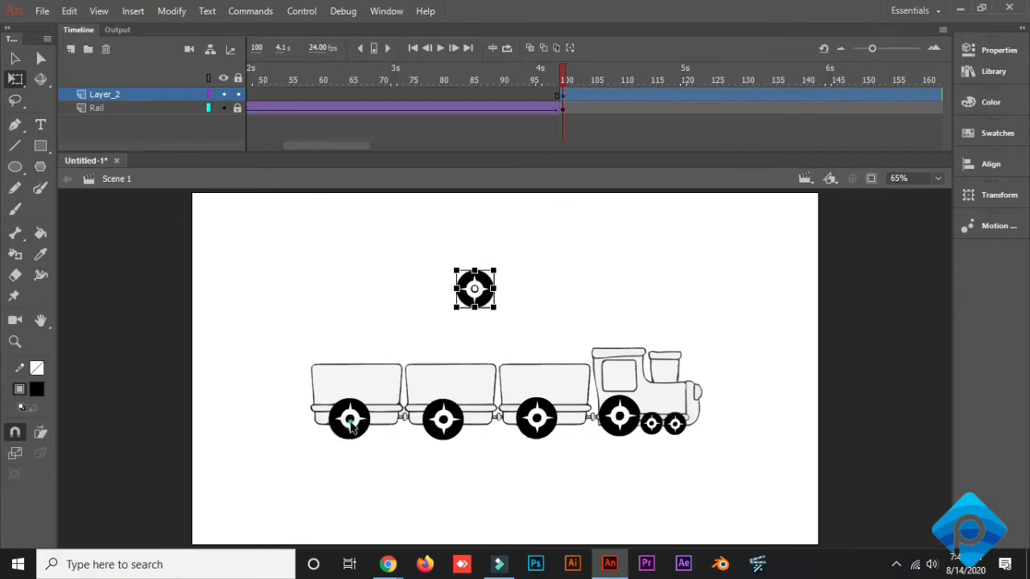
Unlock Rail and check the width of a train wheel instance inside Rail in Properties.
click(350, 422)
click(237, 108)
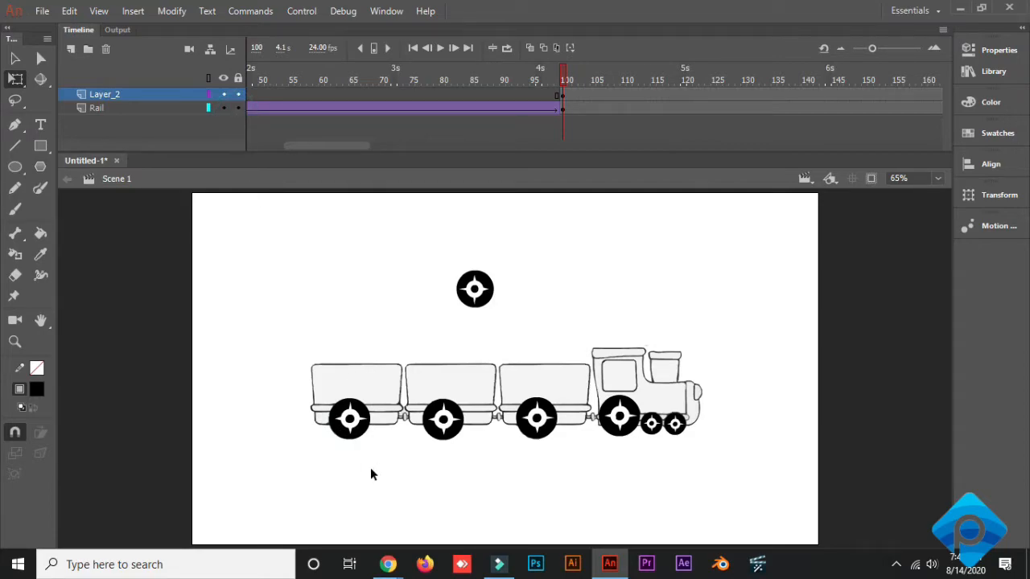
click(348, 421)
double_click(348, 420)
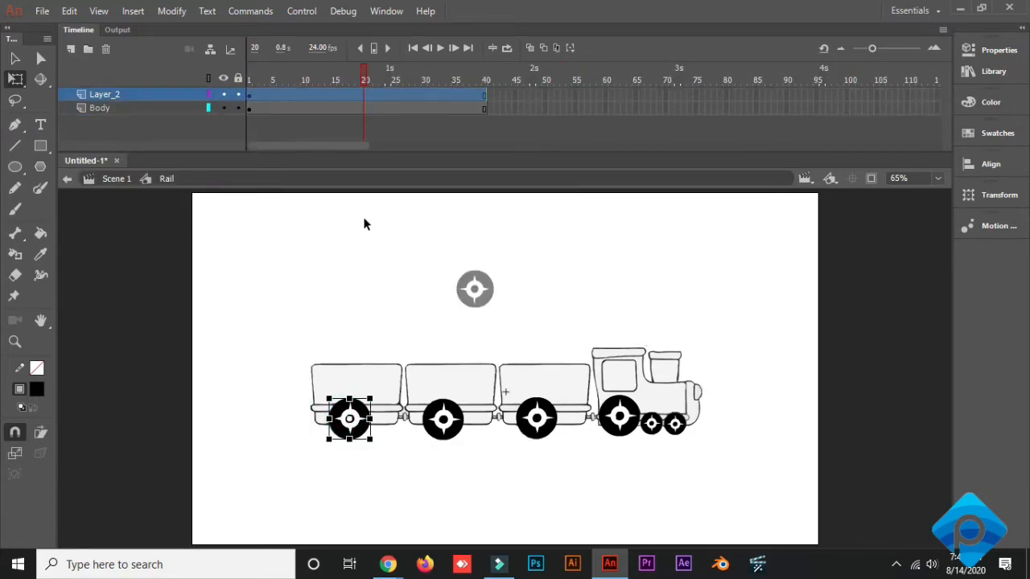
click(994, 54)
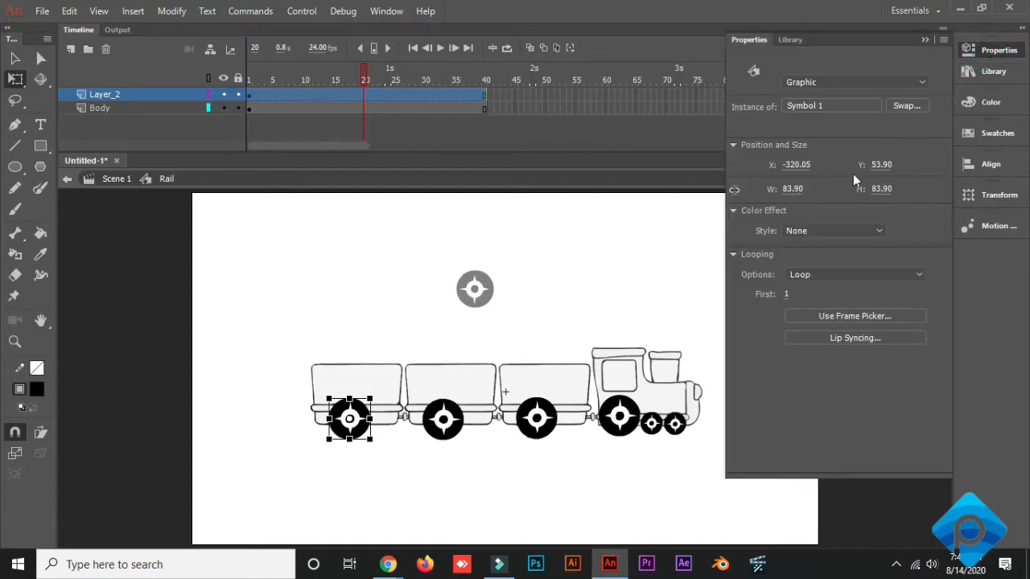
click(791, 188)
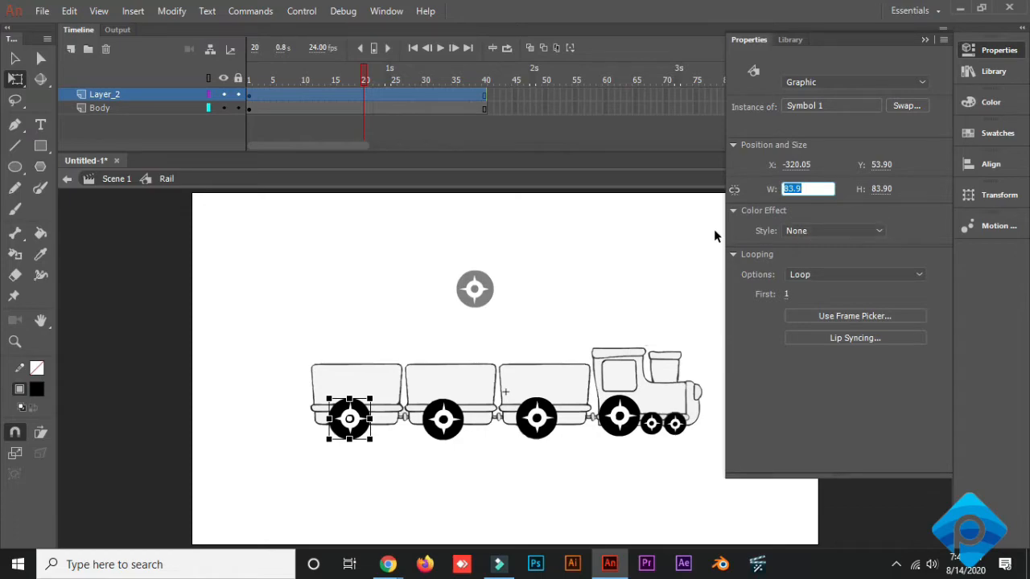
Return to the main scene and resize the pasted wheel to 83.9 by 83.9.
double_click(292, 219)
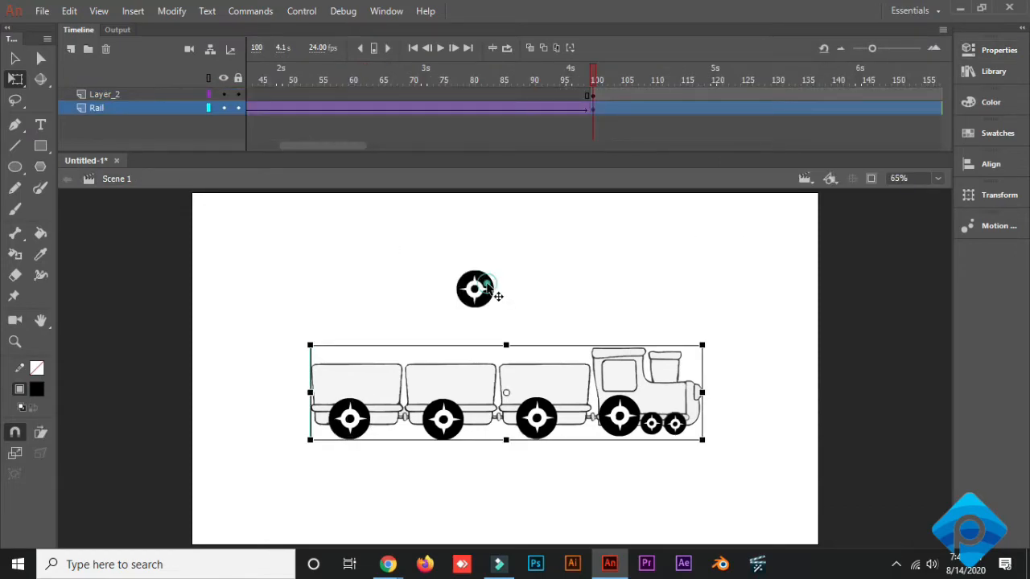
click(490, 289)
click(993, 50)
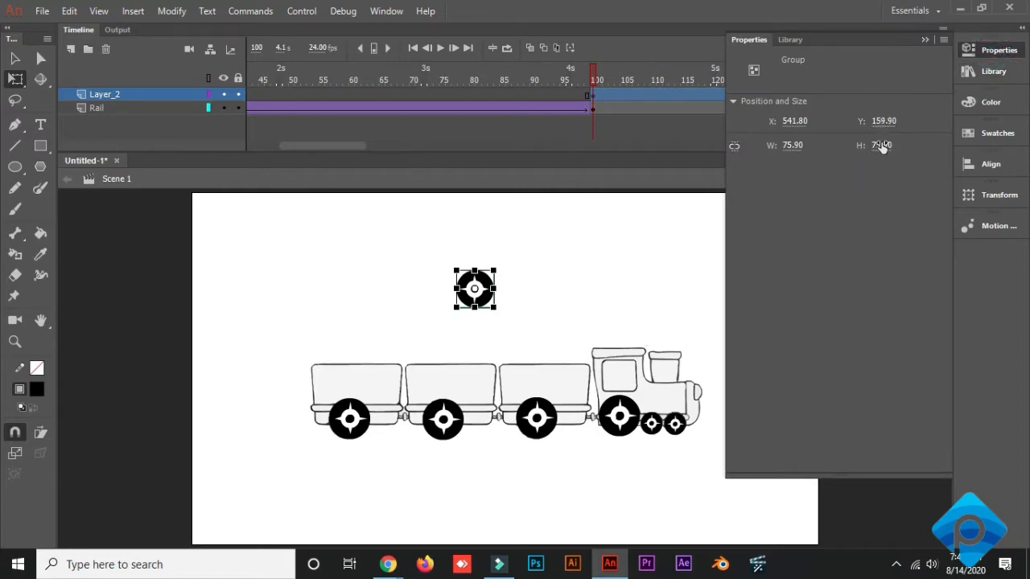
click(793, 145)
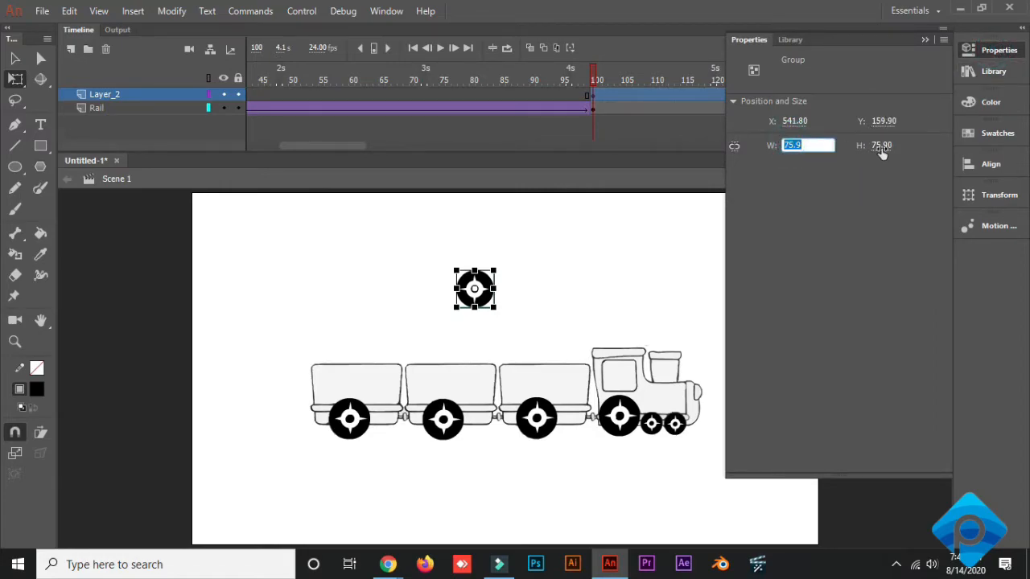
text(83.9)
click(881, 144)
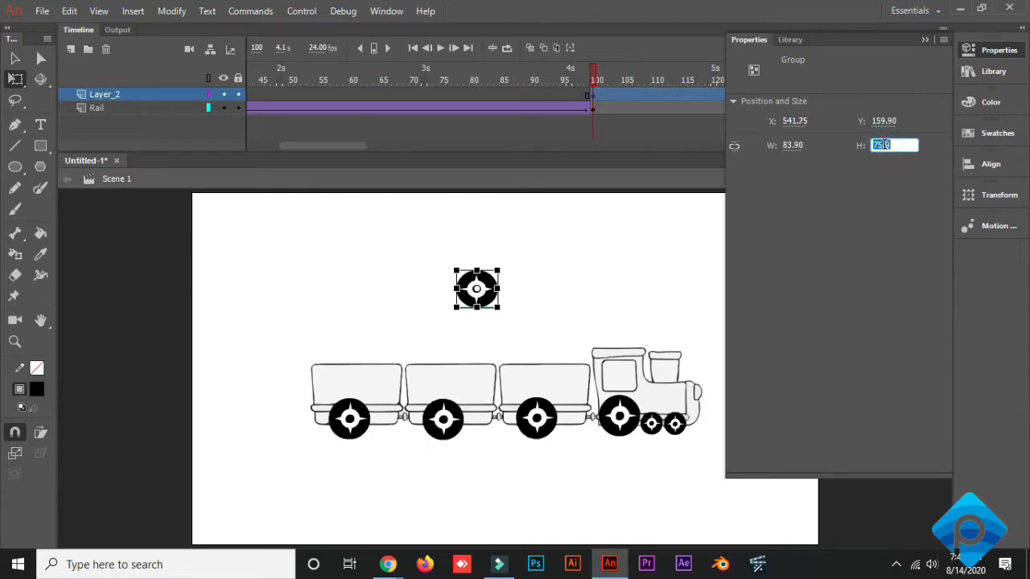
key(Return)
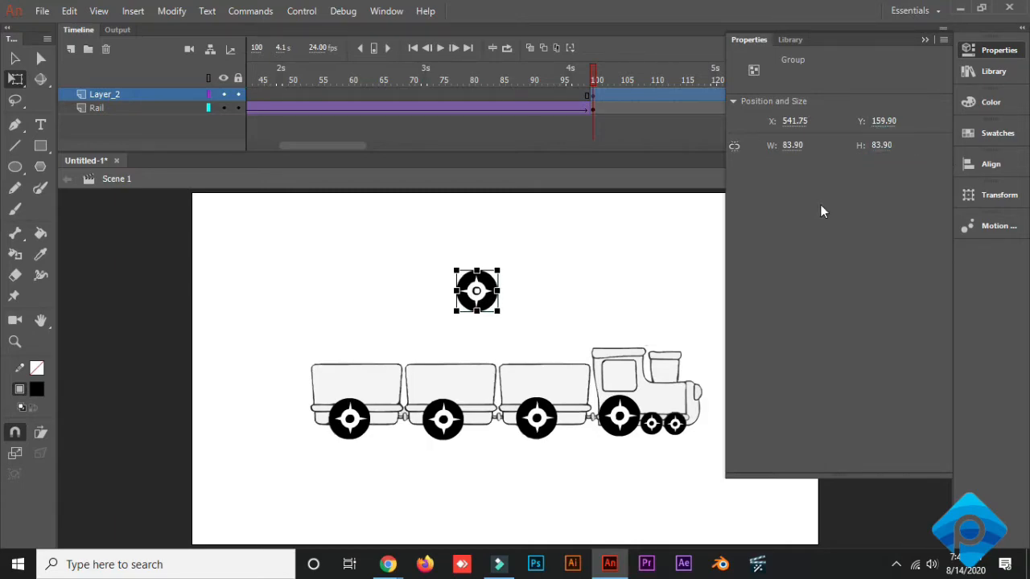
Lock the Rail layer and move the pasted wheel onto the first car's wheel.
click(590, 289)
double_click(493, 294)
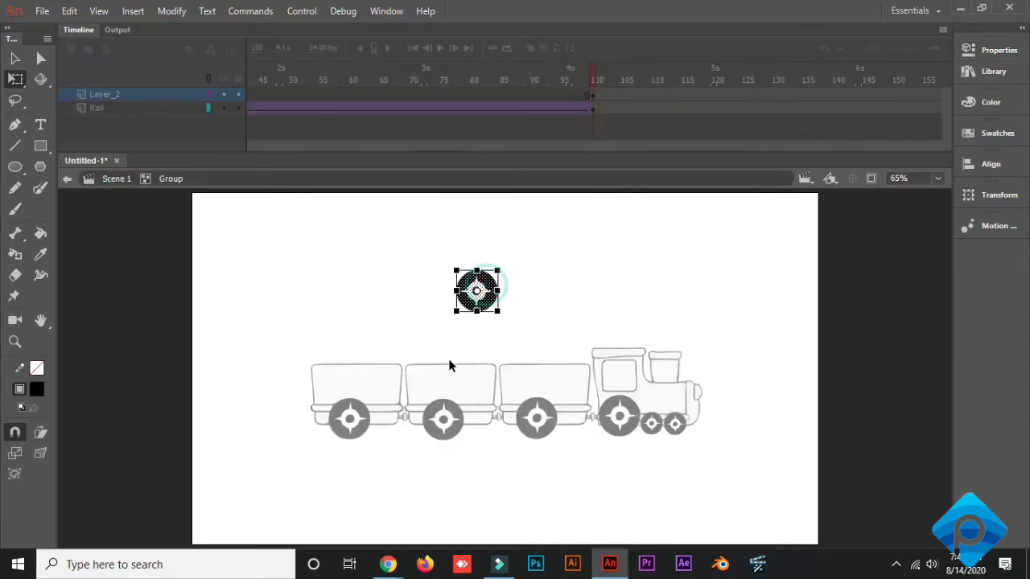
double_click(226, 218)
click(238, 108)
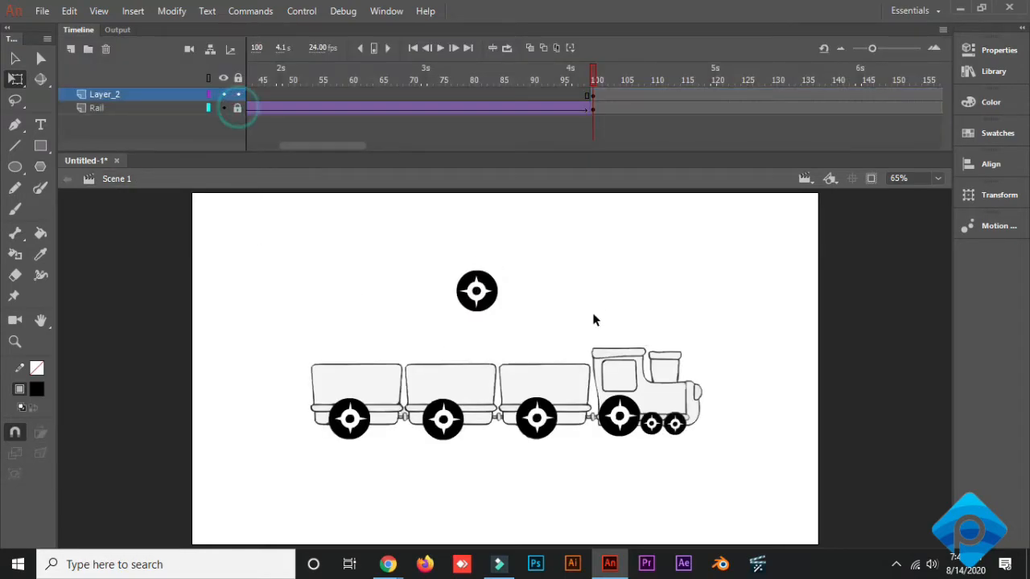
click(487, 298)
drag(486, 315, 372, 439)
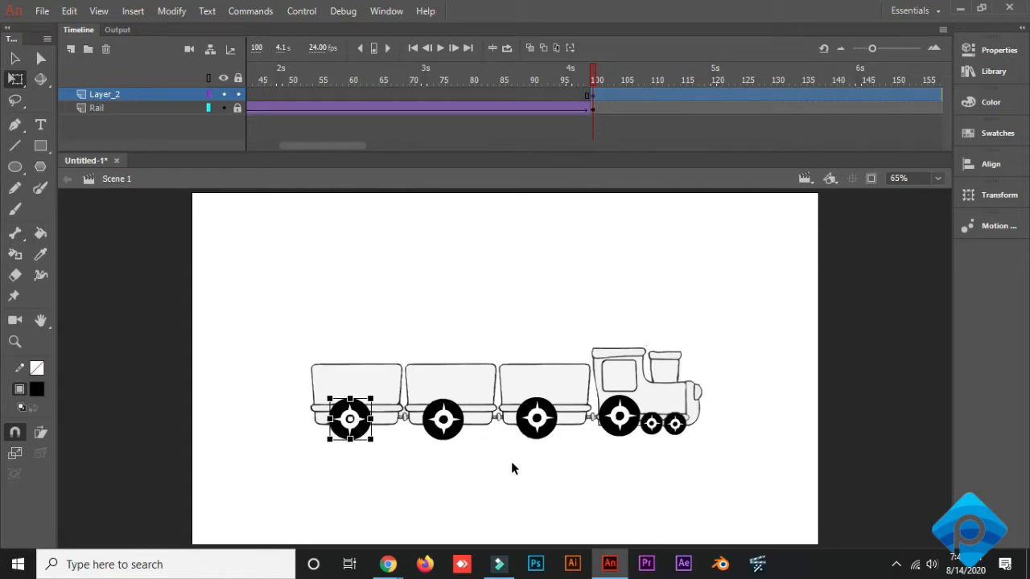
Move the wheel onto the third car's wheel and nudge its contents three steps left to align them.
click(547, 516)
click(357, 429)
drag(364, 422, 551, 424)
double_click(540, 419)
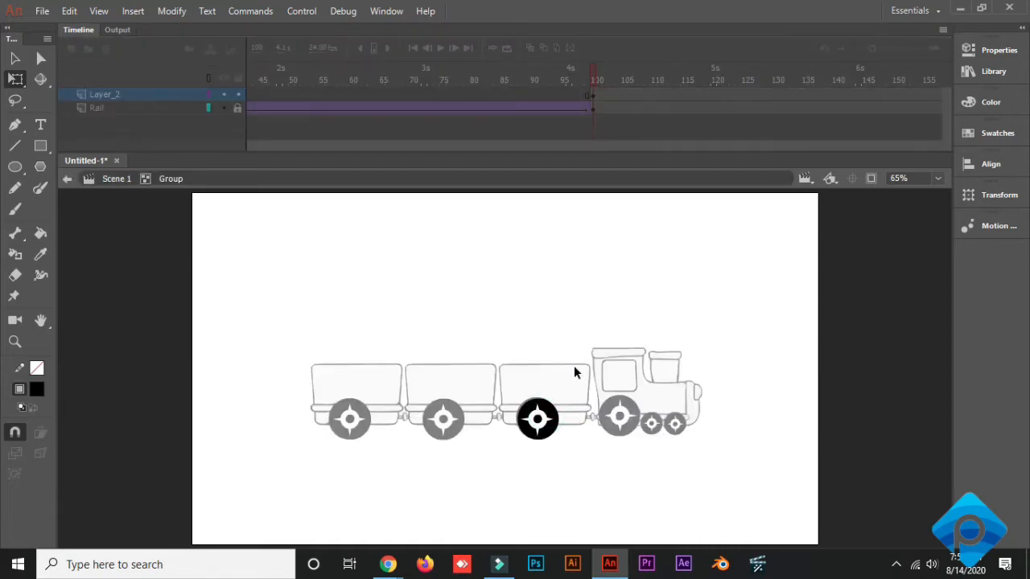
drag(594, 359, 514, 450)
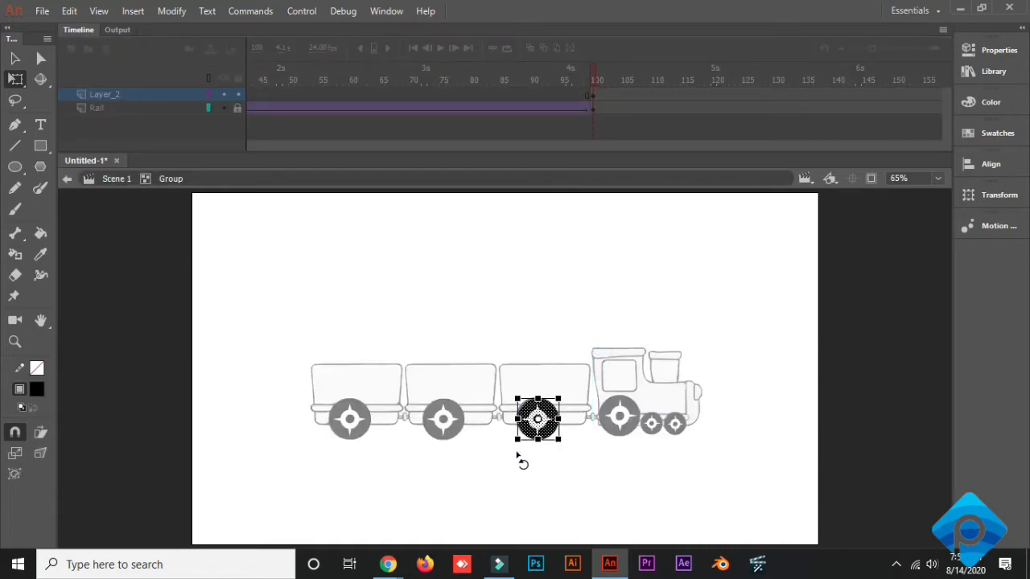
key(Left)
key(Left)
key(Left)
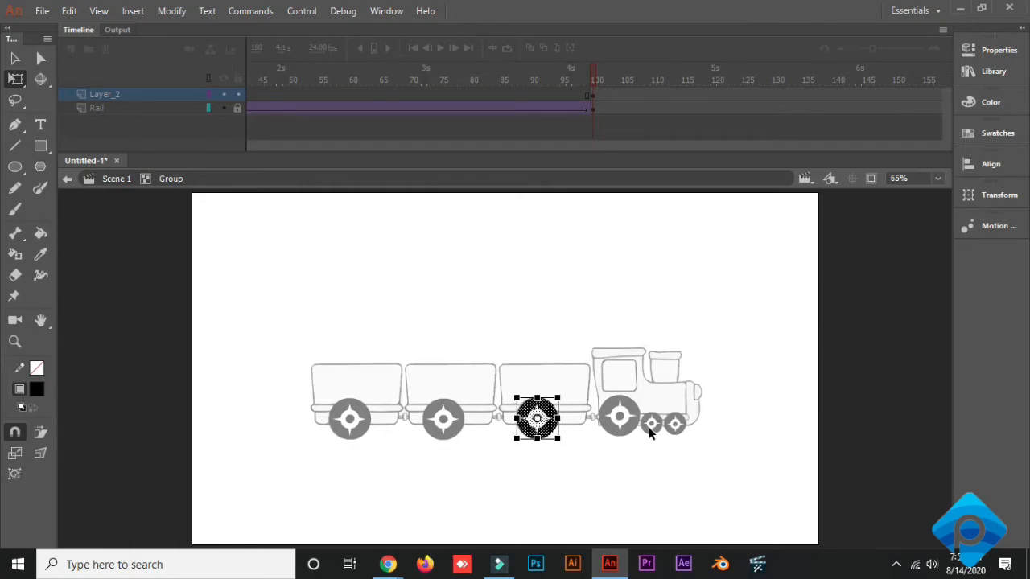
double_click(664, 342)
Try the wheel over the locomotive's large wheel, then park it beside the train to the right.
drag(541, 419, 620, 419)
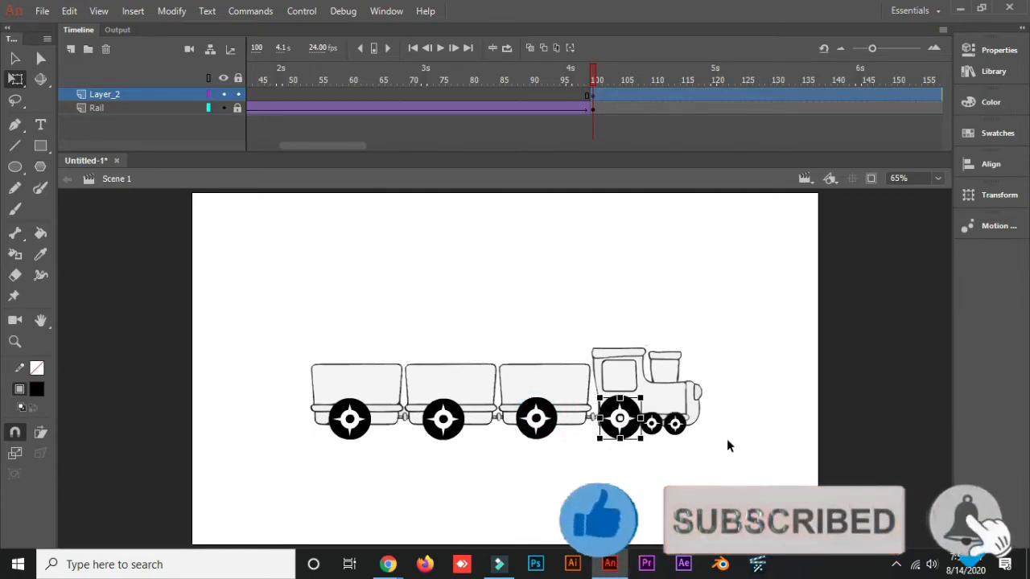
click(740, 483)
click(635, 412)
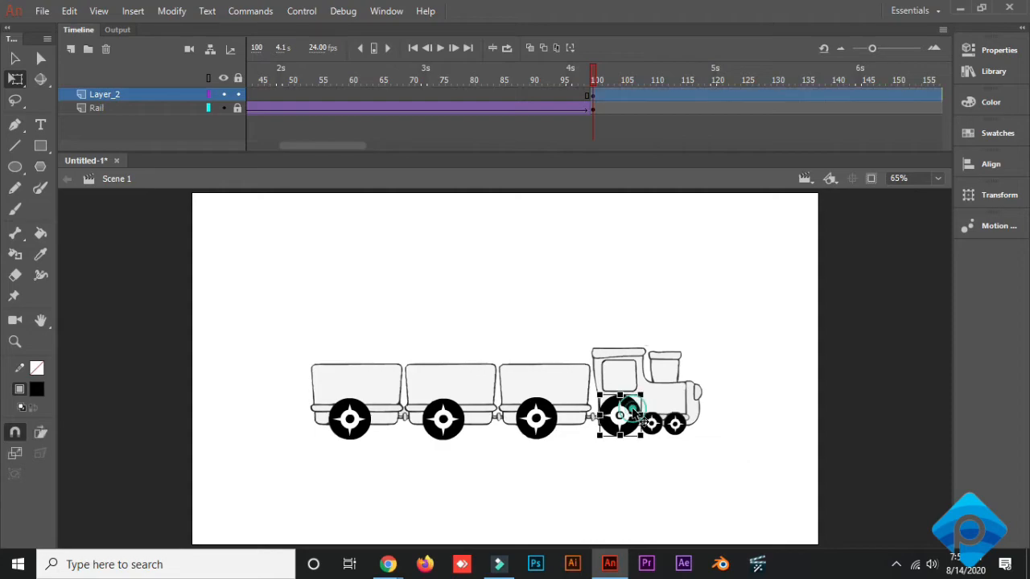
drag(638, 416, 812, 389)
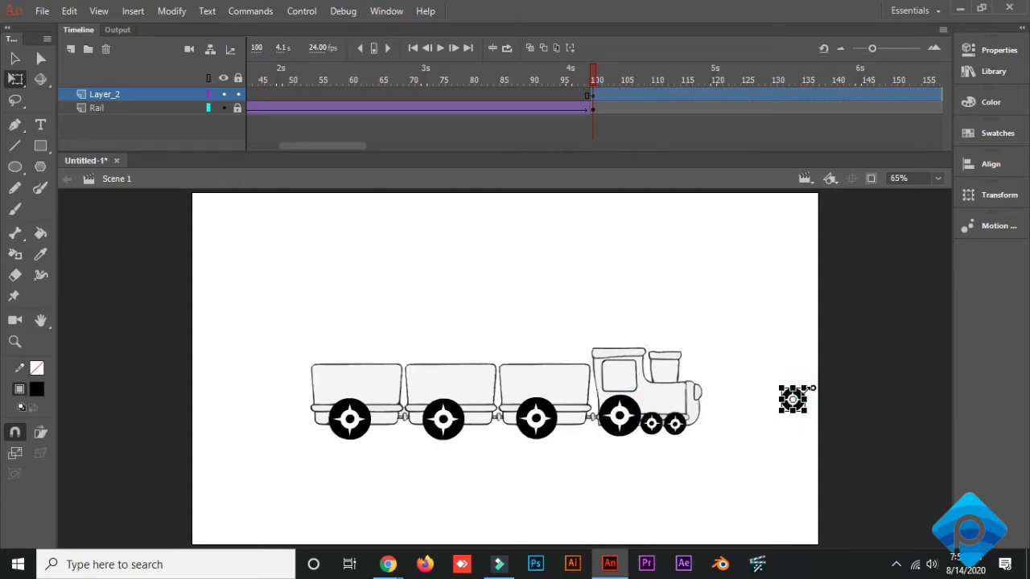
click(825, 466)
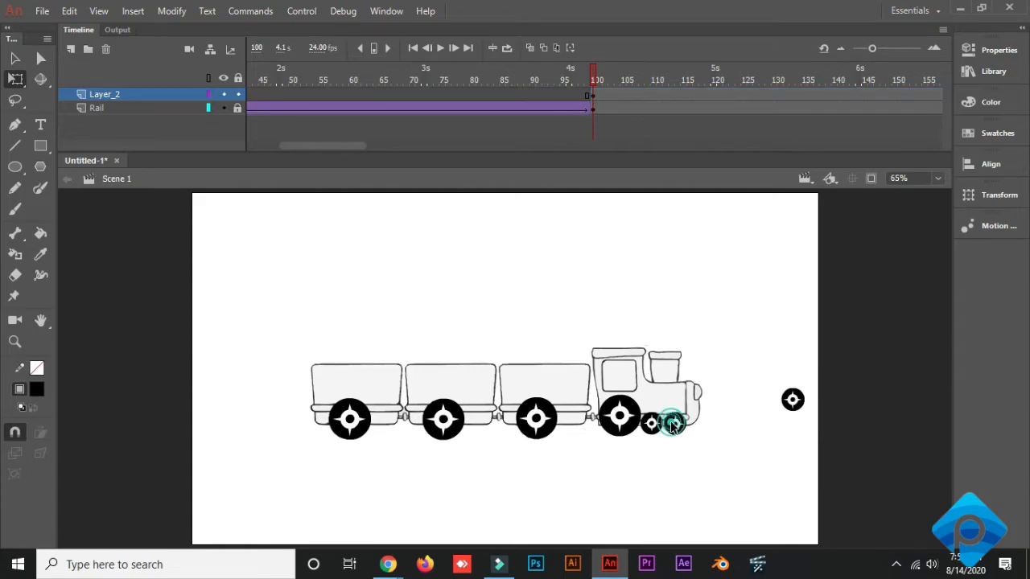
Unlock Rail and, inside the Rail symbol, resize the locomotive's first small wheel to 45 by 45.
click(237, 109)
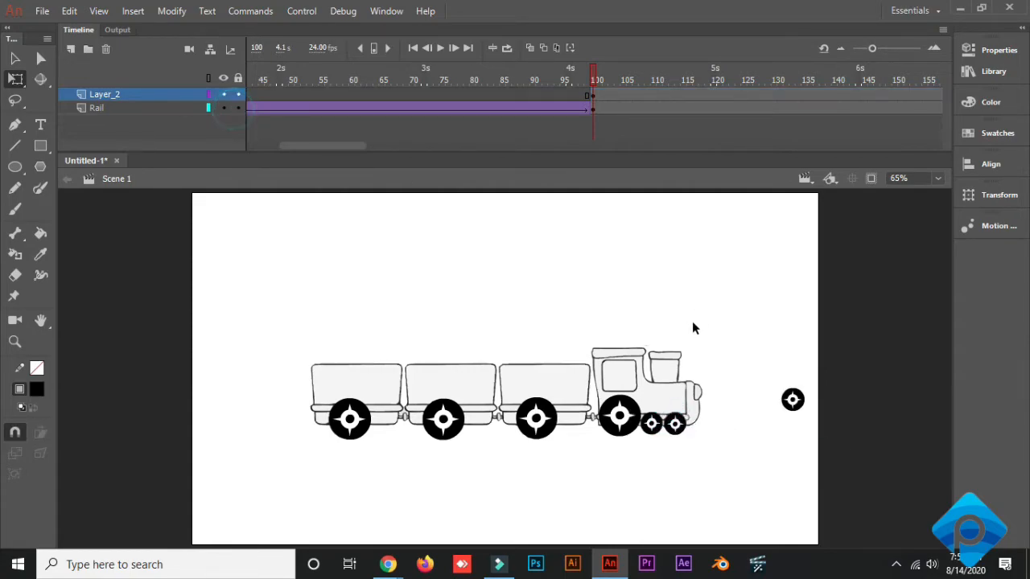
click(661, 422)
double_click(663, 432)
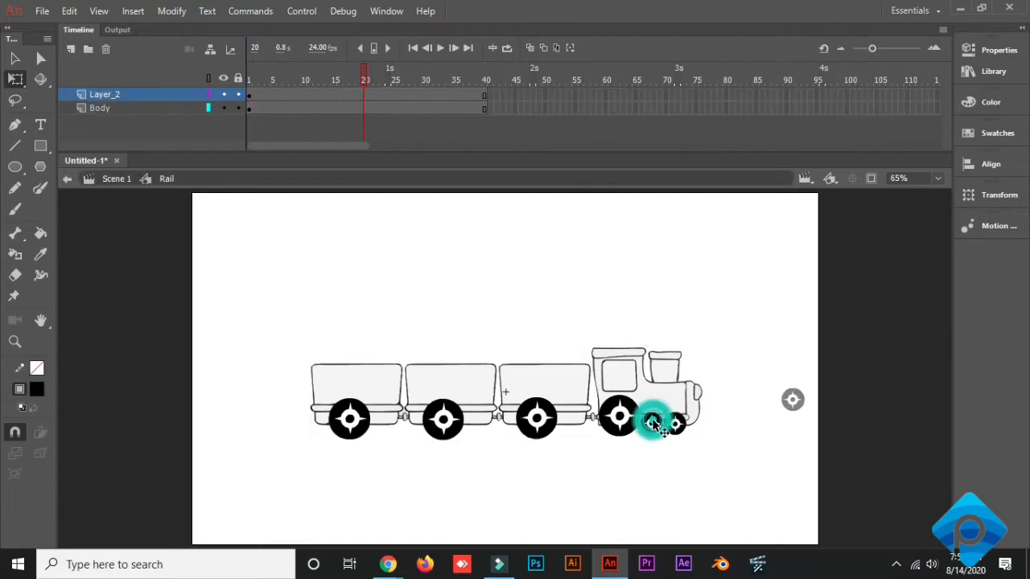
click(655, 425)
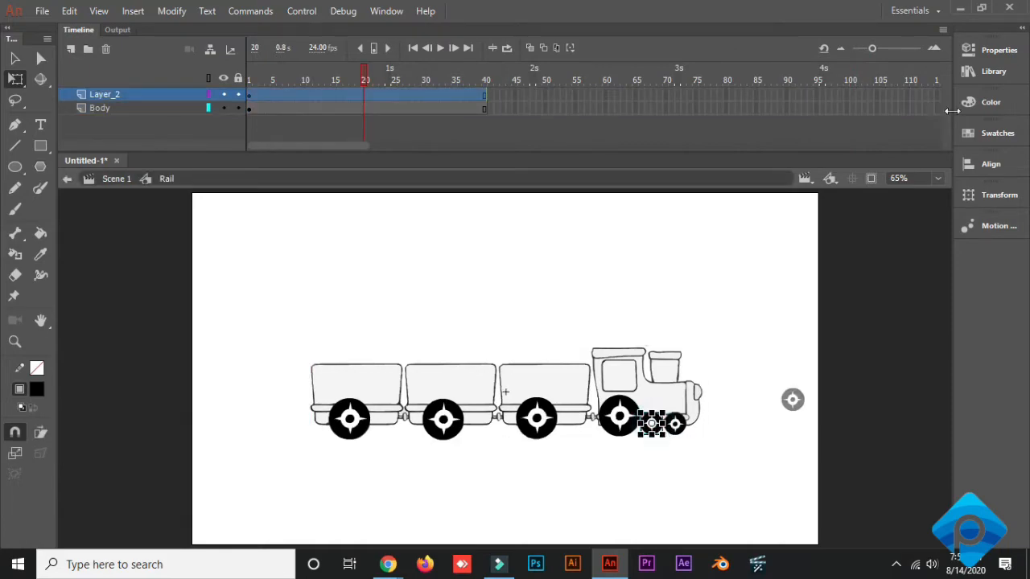
click(977, 50)
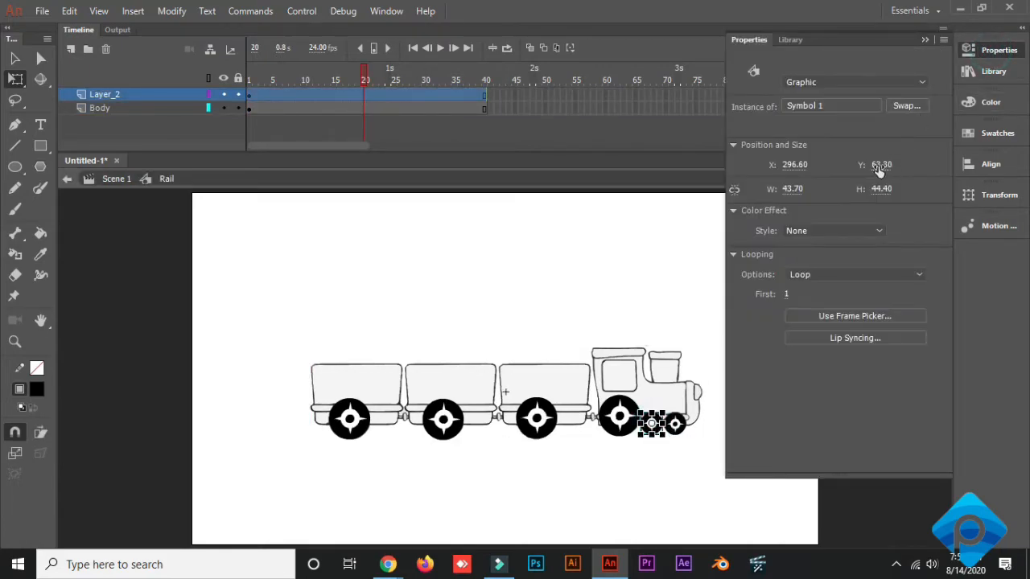
click(793, 190)
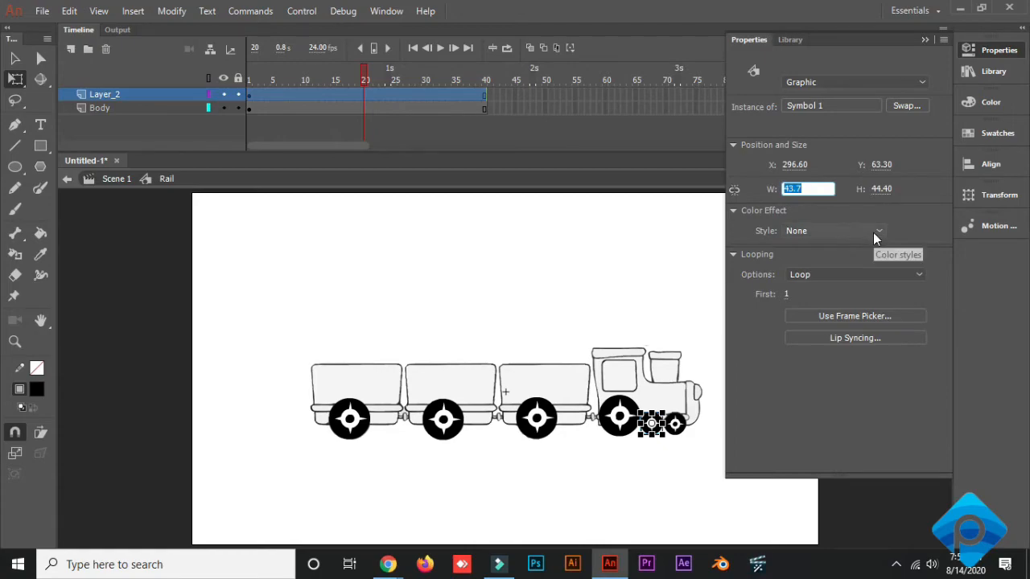
text(45)
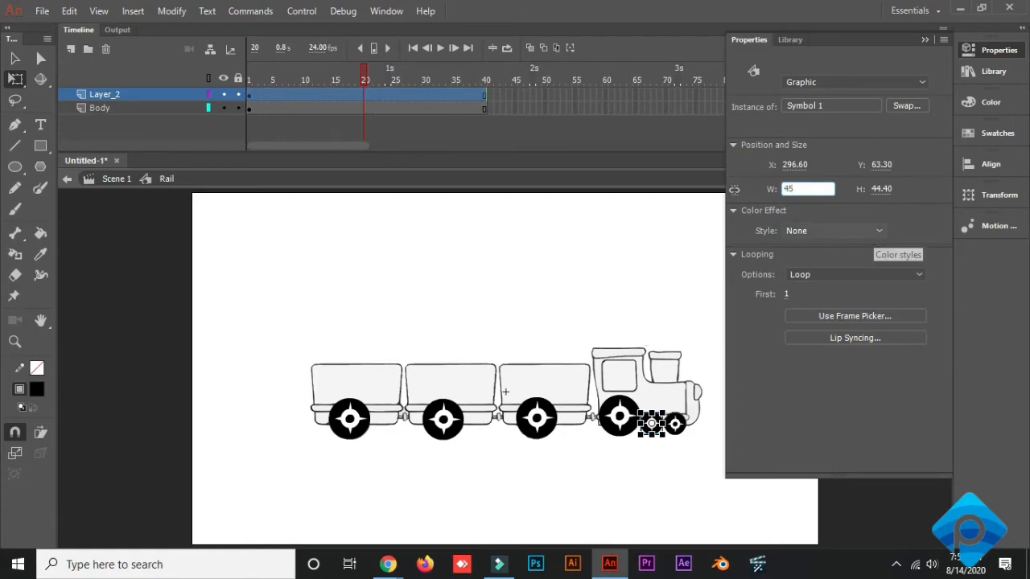
click(875, 190)
text(45)
key(Return)
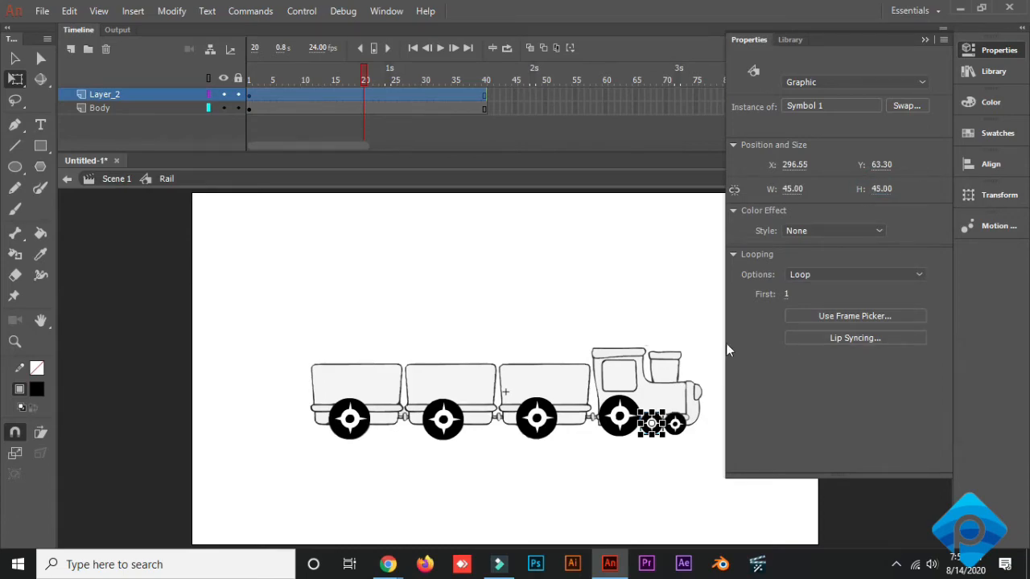
Resize the locomotive's second small wheel to 45 by 45 and return to the main scene.
click(683, 281)
drag(728, 459, 662, 412)
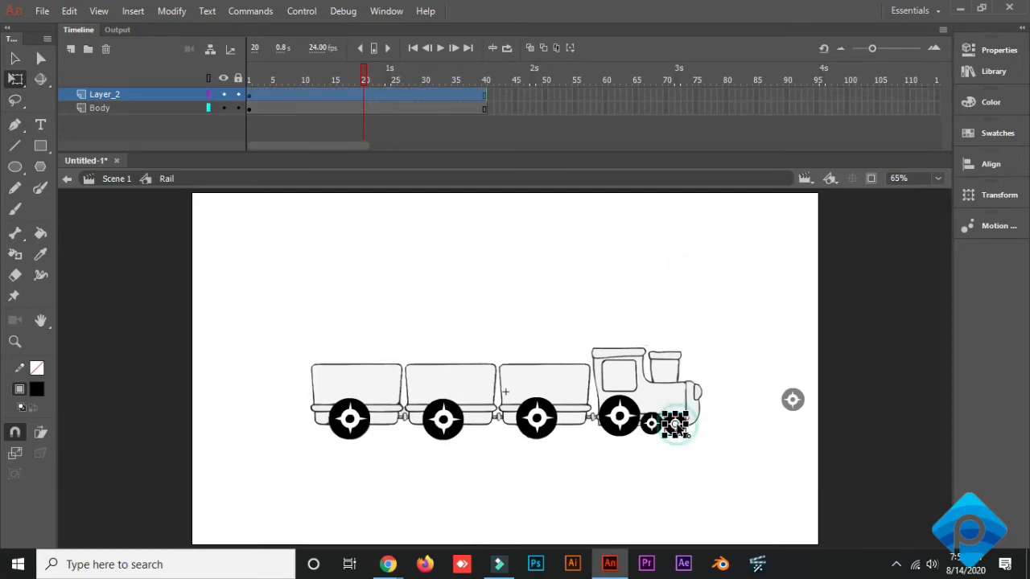
click(994, 71)
click(998, 54)
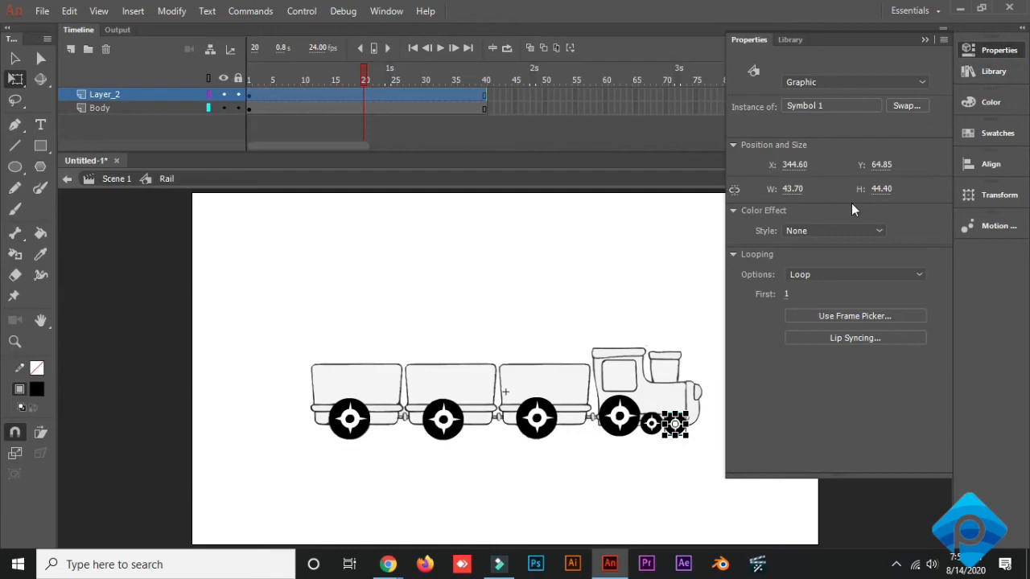
click(794, 190)
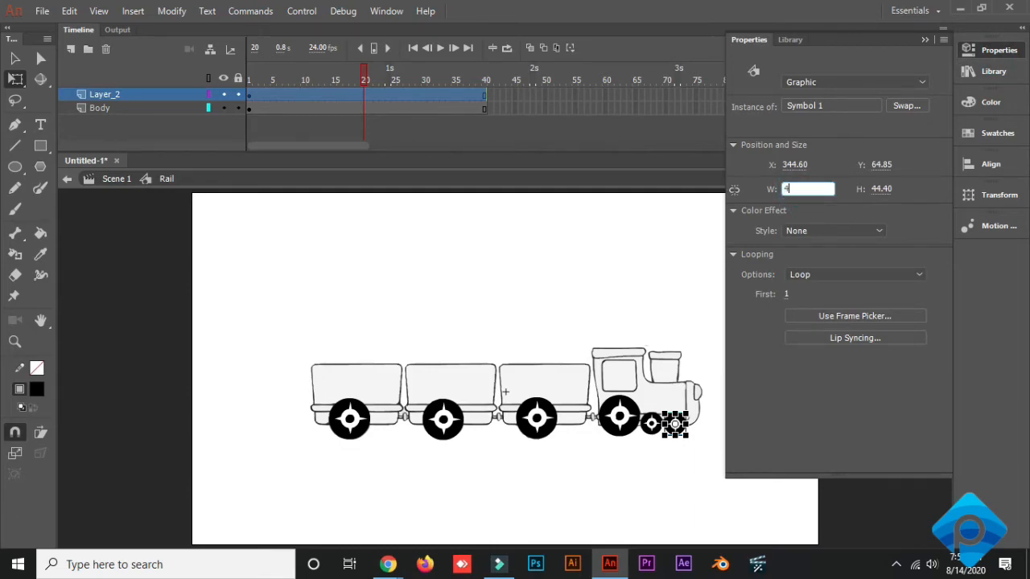
click(883, 188)
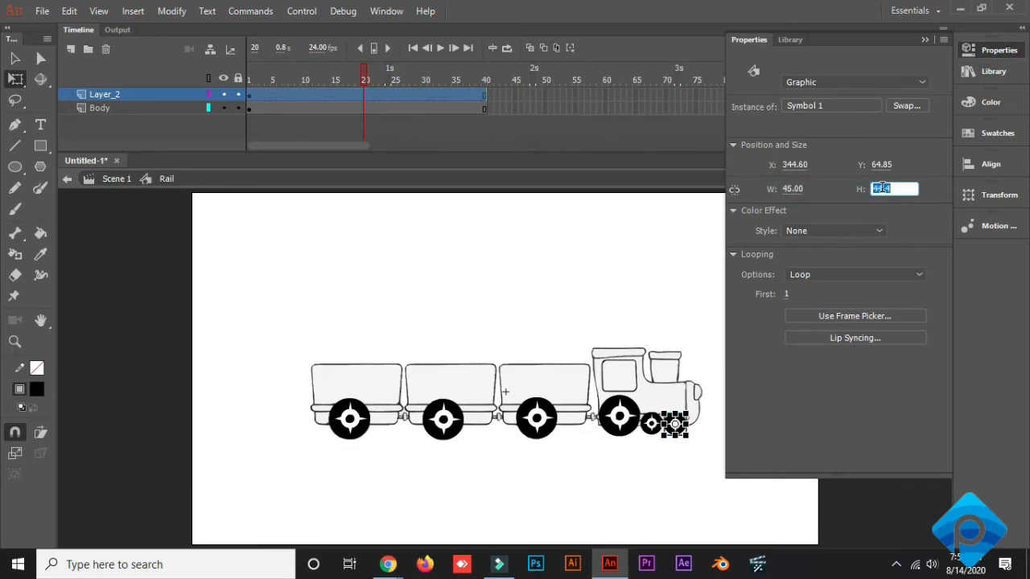
text(45)
key(Return)
double_click(618, 236)
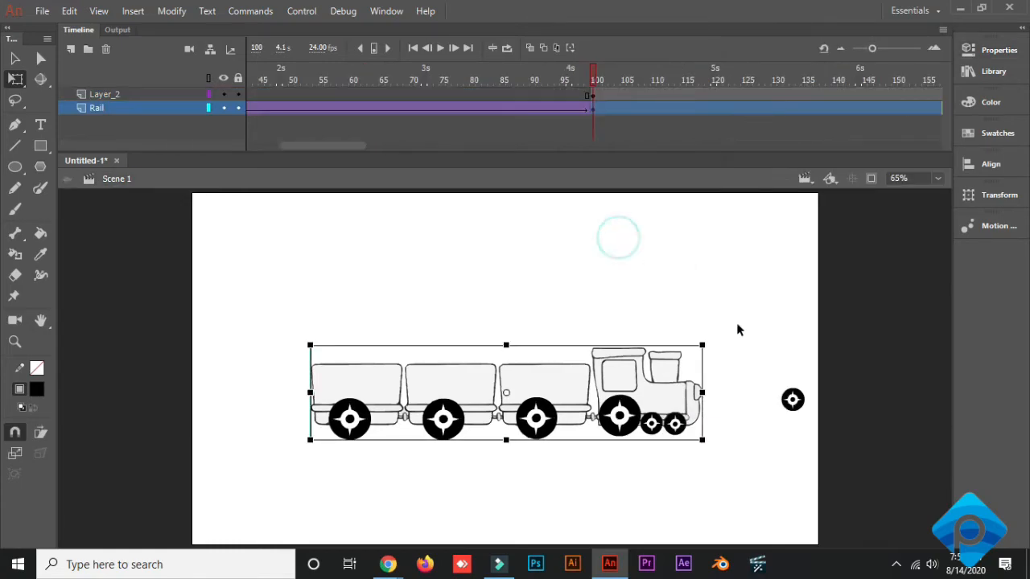
Resize the parked wheel on Layer_2 to 45 by 45.
click(795, 401)
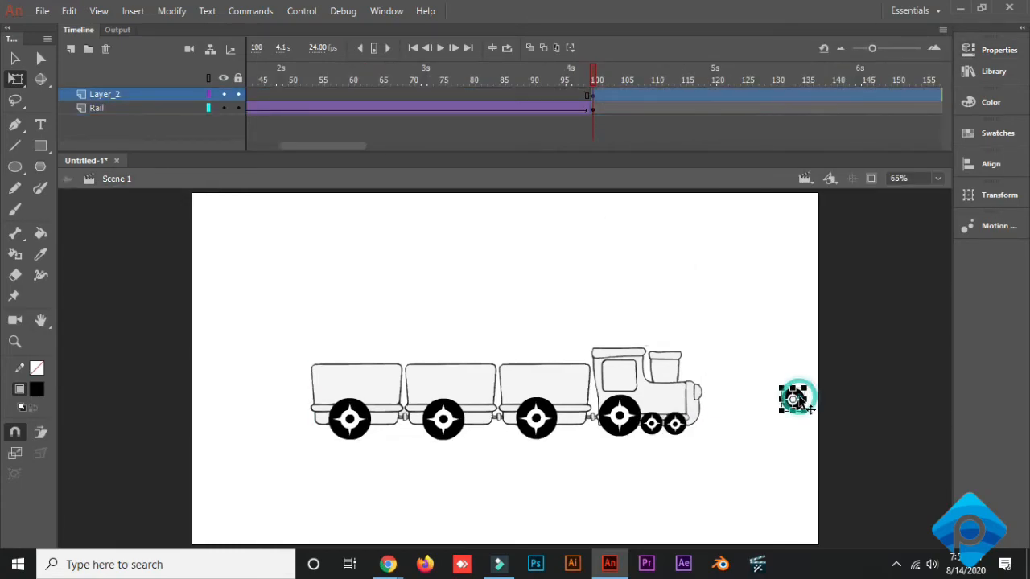
click(996, 53)
click(793, 145)
text(45)
click(878, 145)
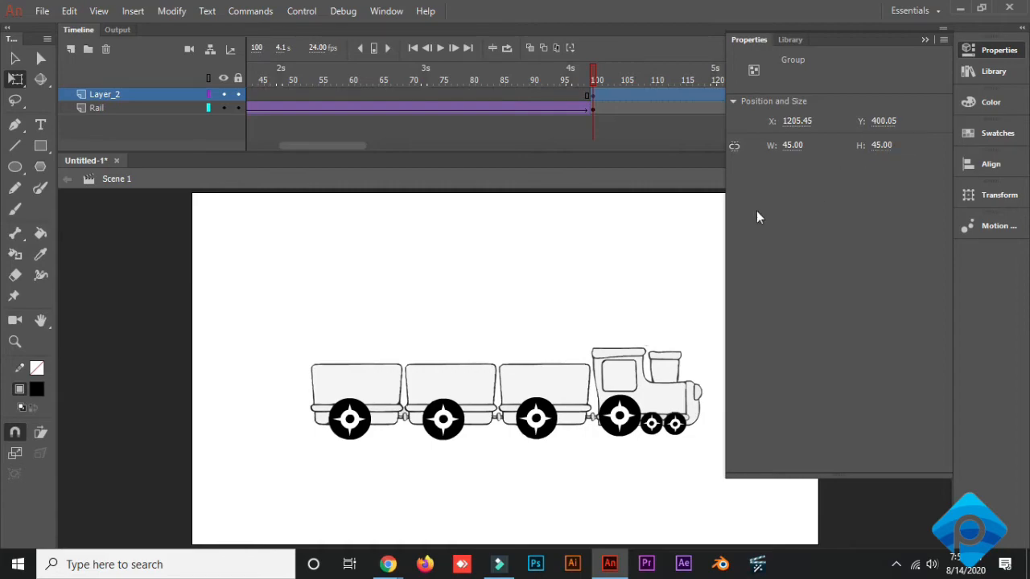
Place the resized wheel over the locomotive's frontmost small wheel.
click(685, 211)
drag(792, 398, 665, 433)
click(742, 442)
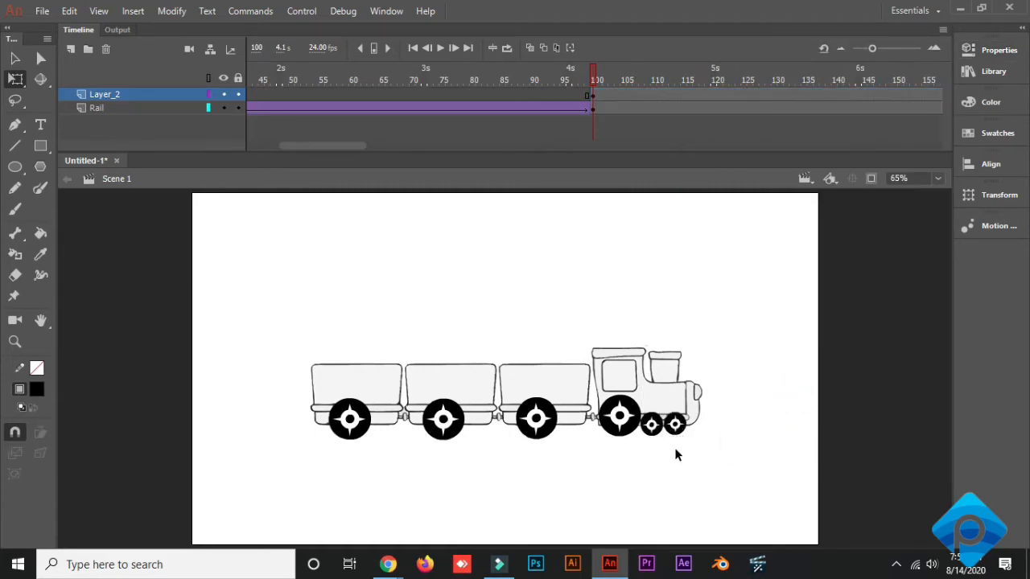
click(657, 425)
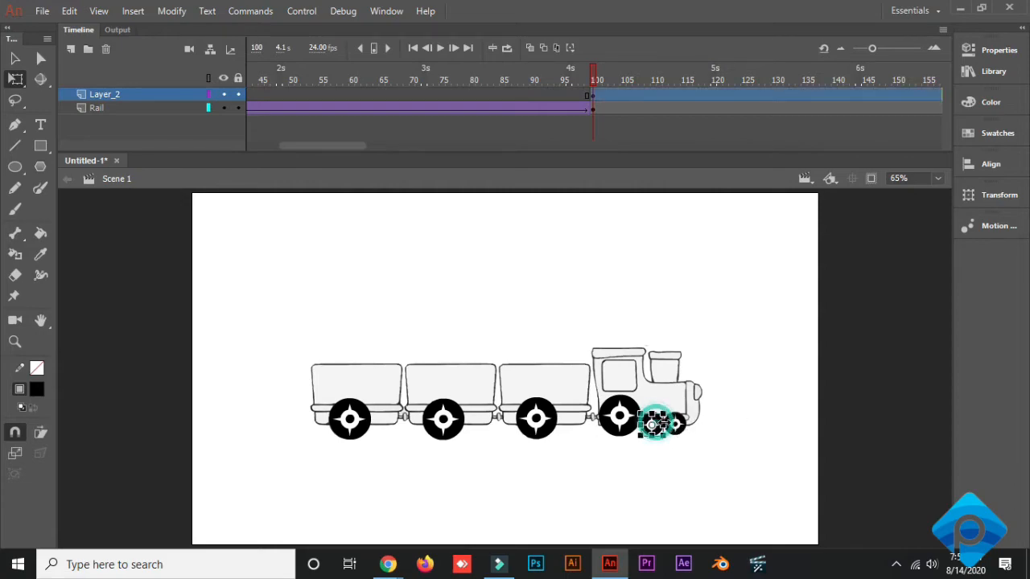
click(776, 425)
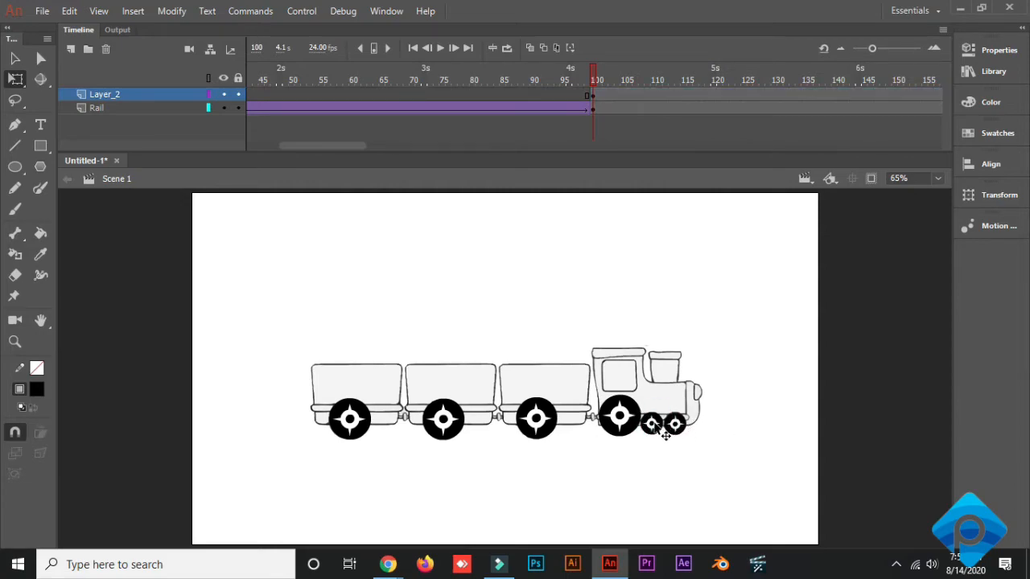
click(656, 428)
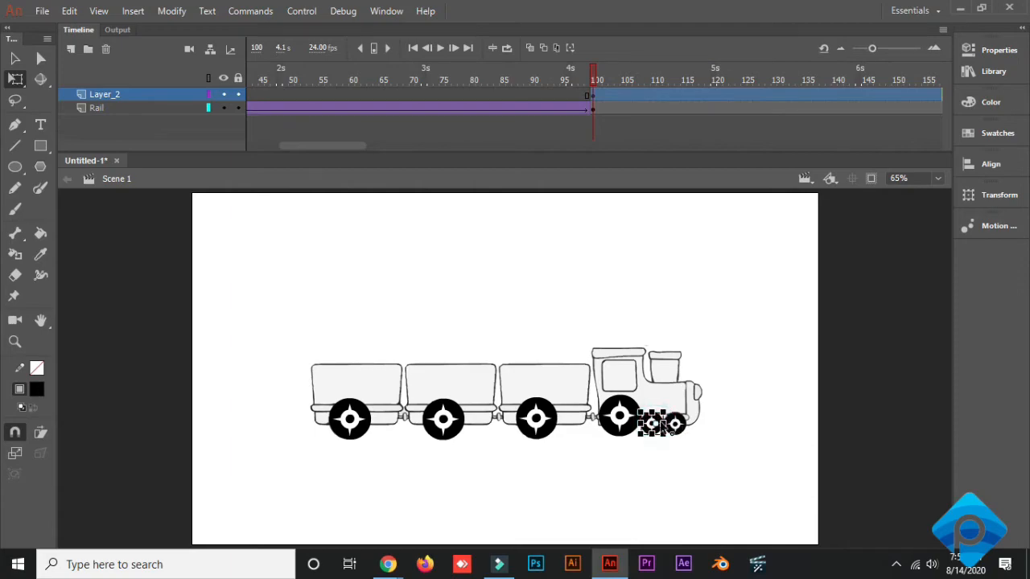
click(661, 427)
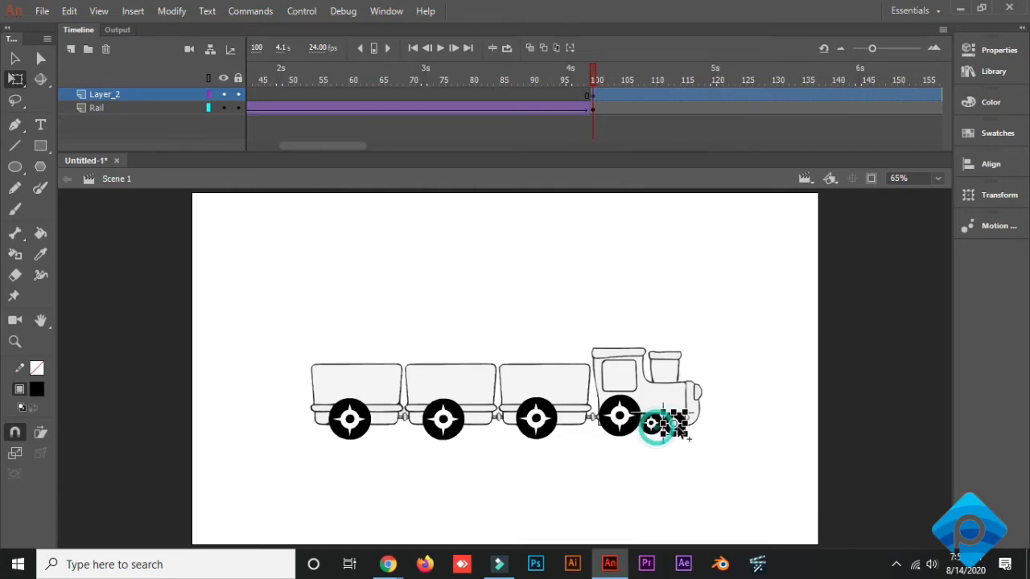
click(785, 431)
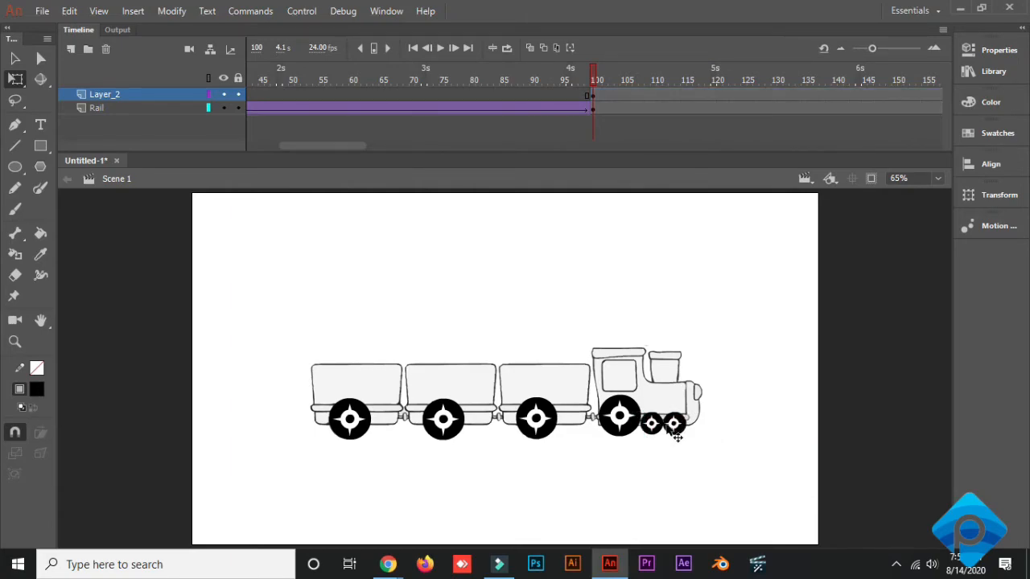
click(676, 426)
click(845, 417)
click(674, 427)
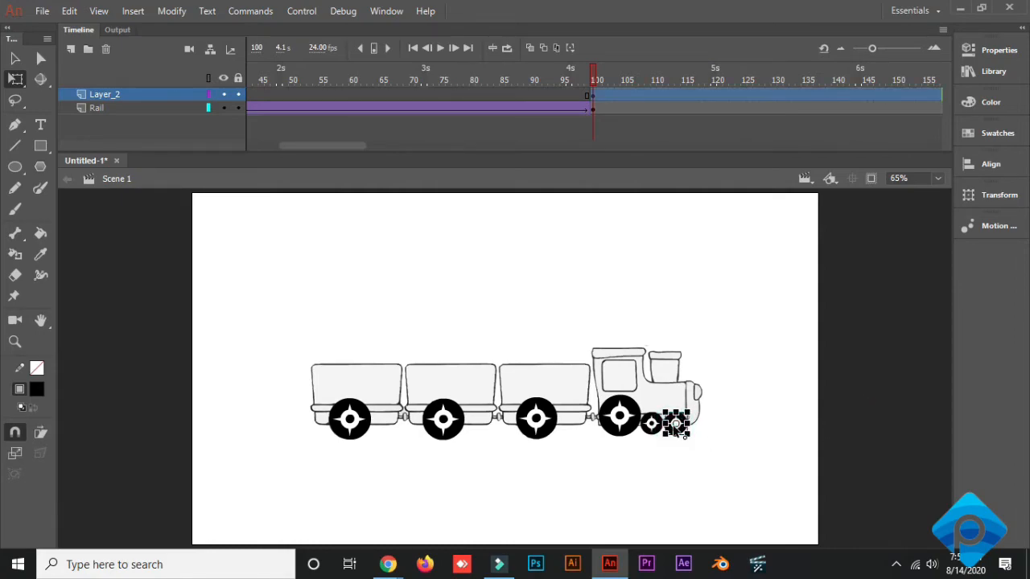
click(859, 412)
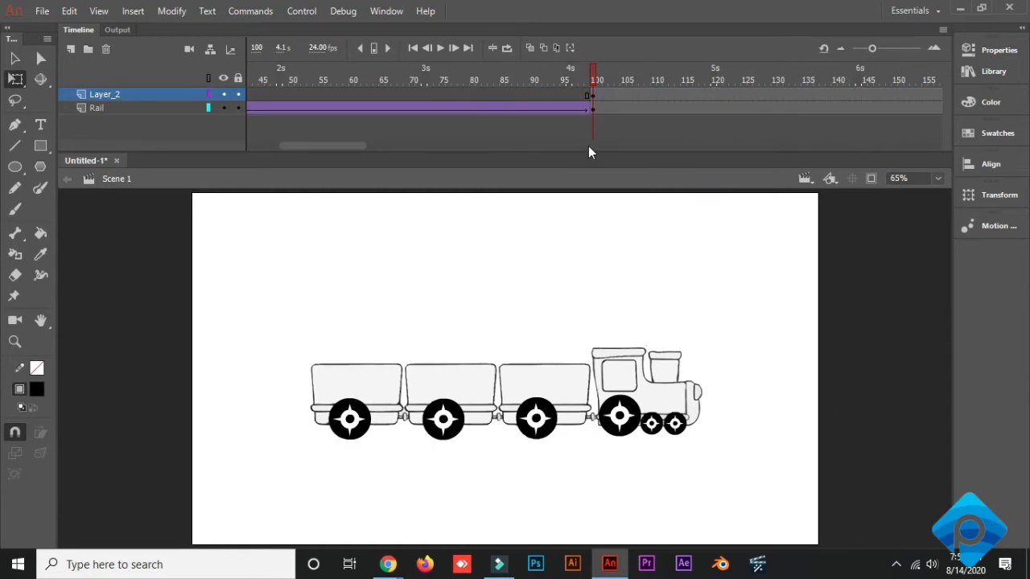
Remove Layer_2's extra frames from frame 201 to the end of the timeline.
drag(356, 147, 492, 151)
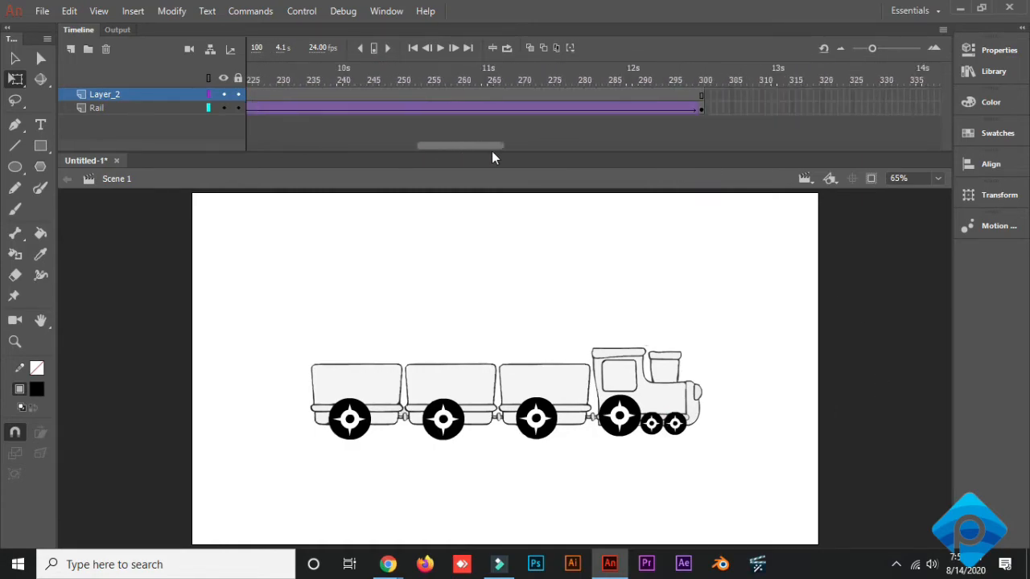
click(701, 94)
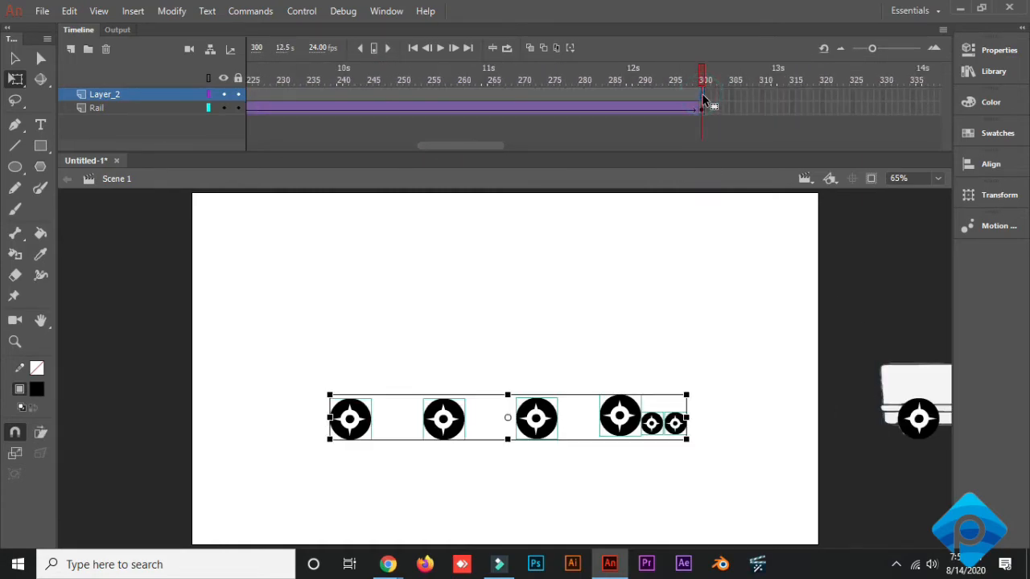
drag(308, 94, 369, 97)
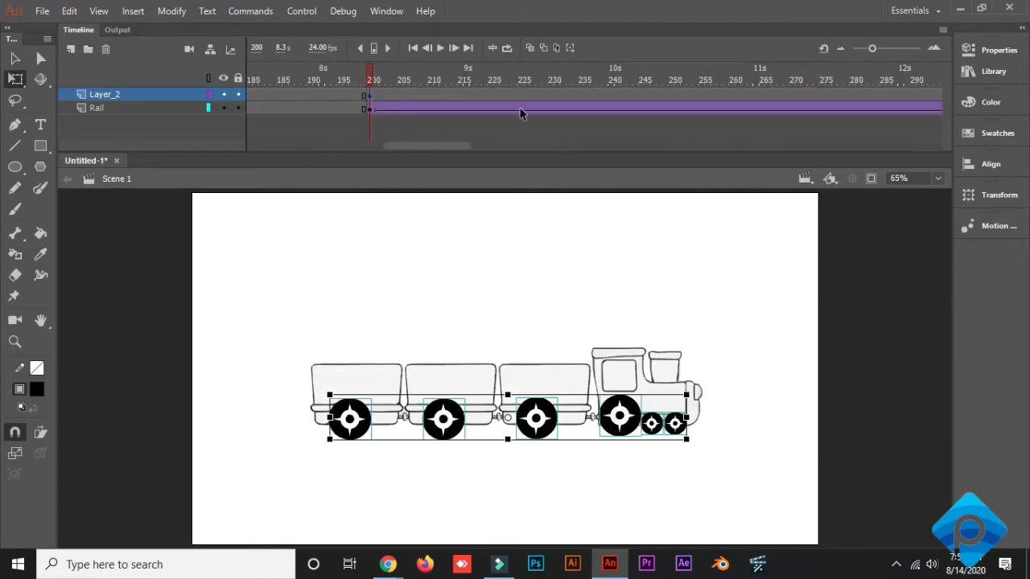
drag(467, 147, 523, 137)
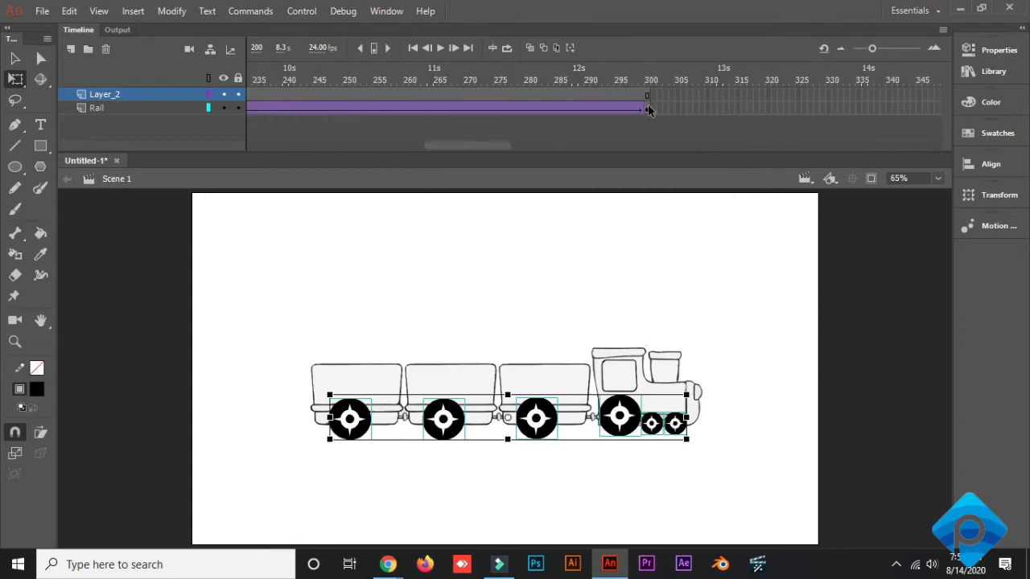
drag(675, 93, 412, 90)
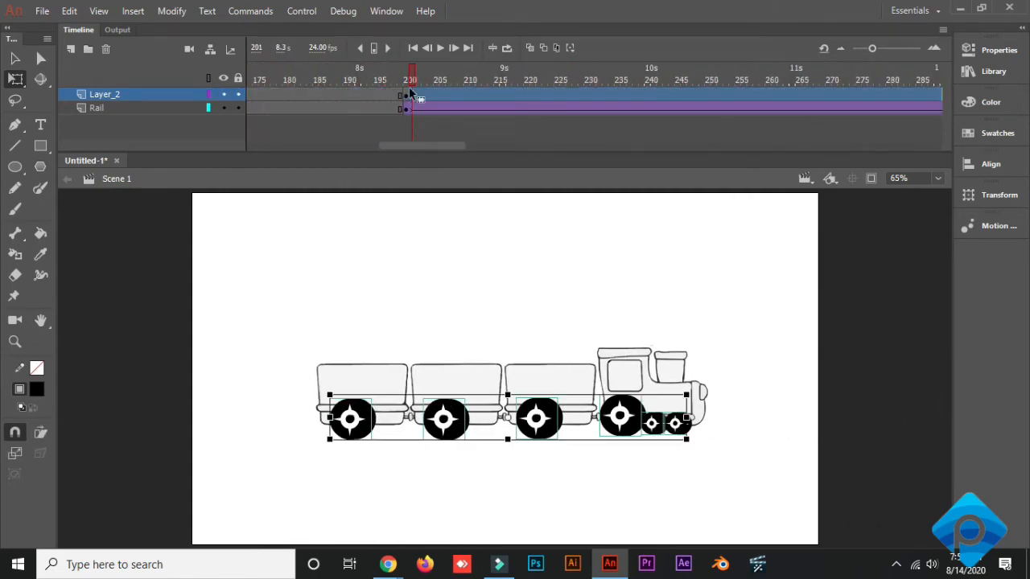
right_click(415, 92)
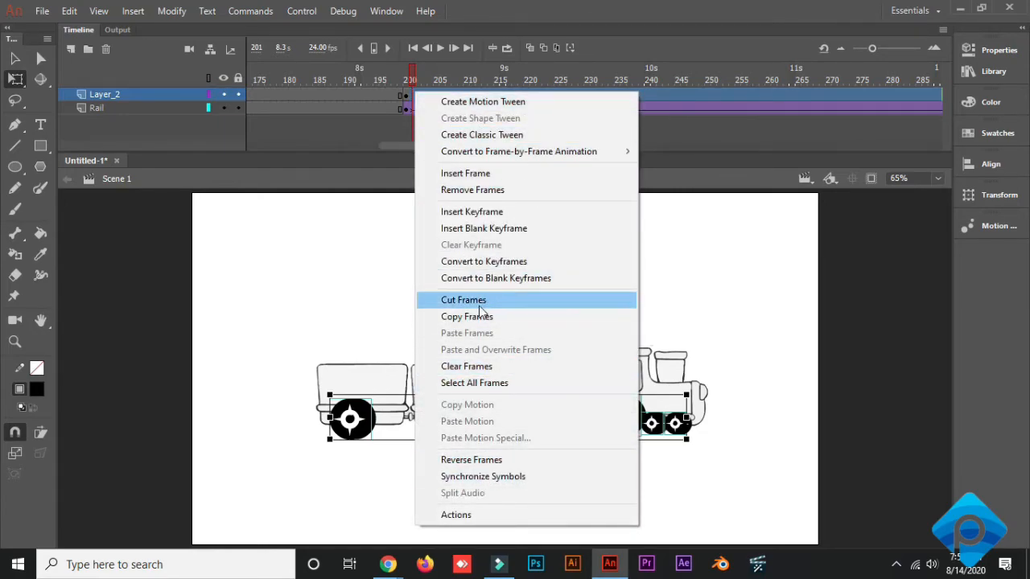
click(478, 189)
drag(444, 146, 297, 155)
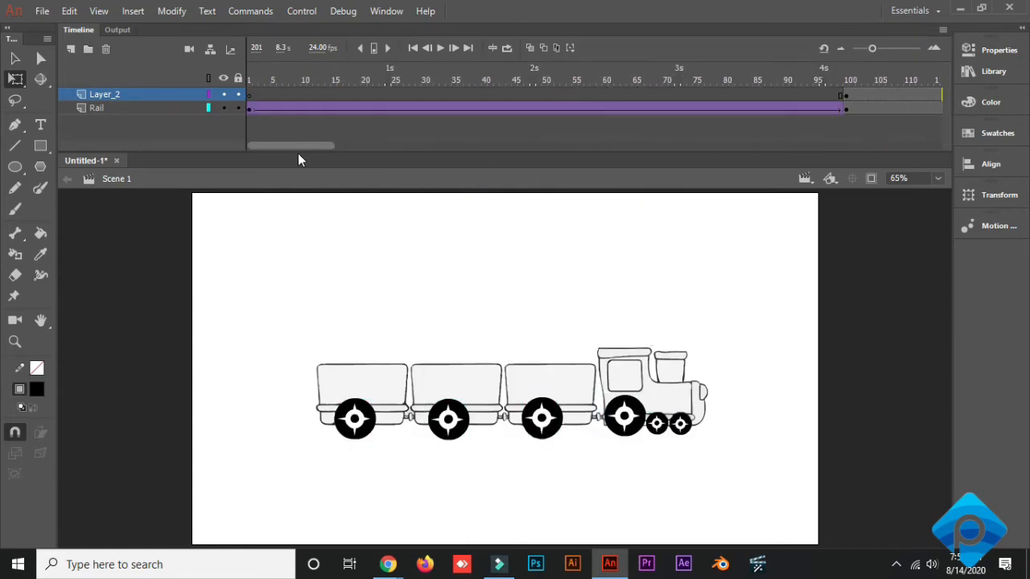
Test the movie and close the preview window.
key(ctrl+Return)
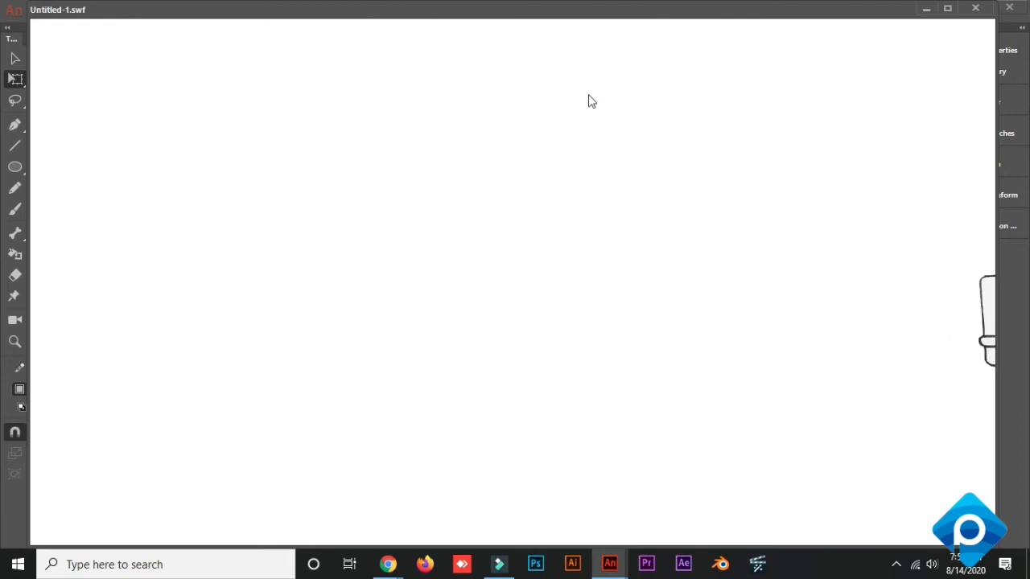
click(976, 8)
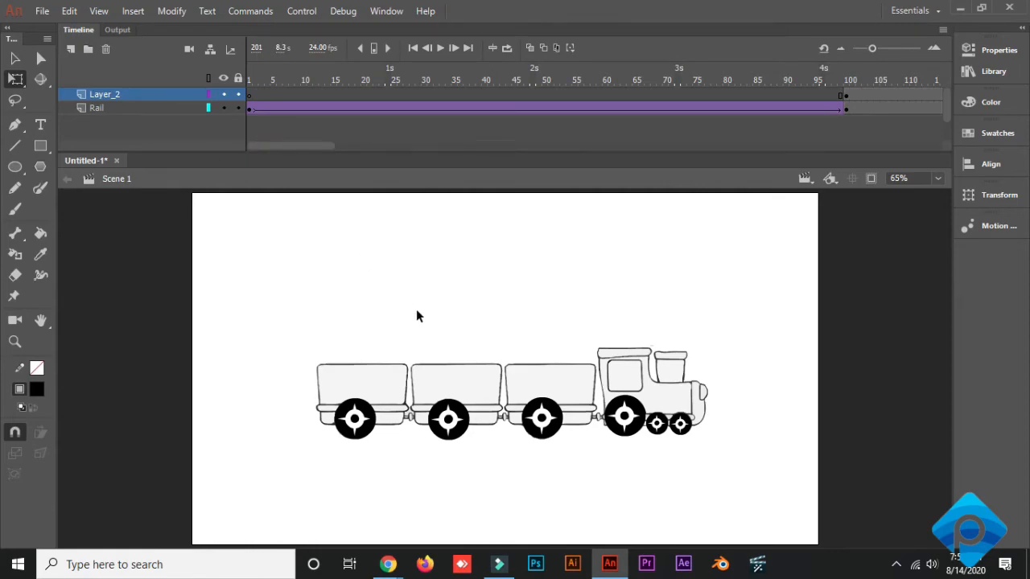
Save the document as Rail on the Desktop.
click(42, 12)
click(81, 144)
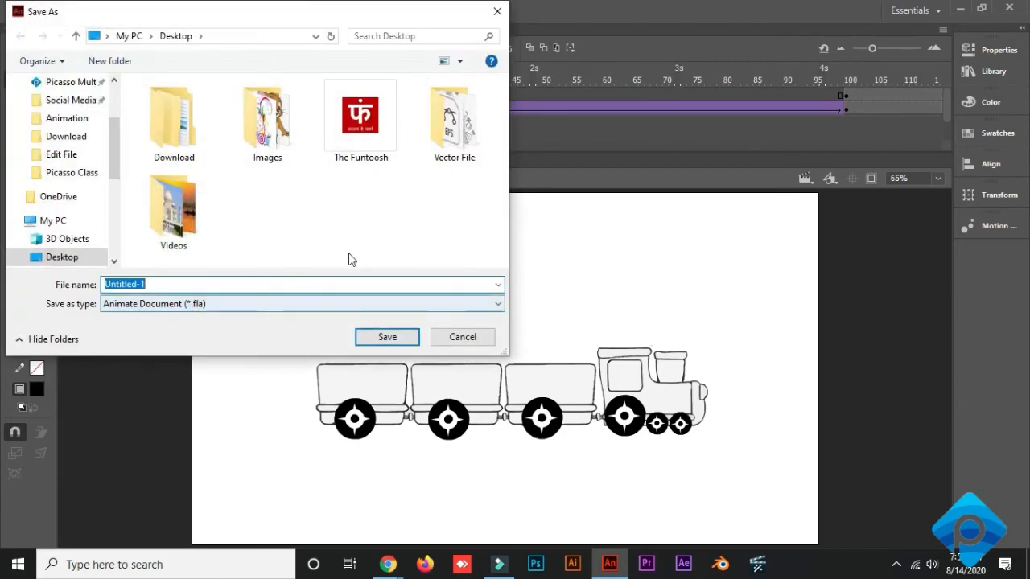
text(R)
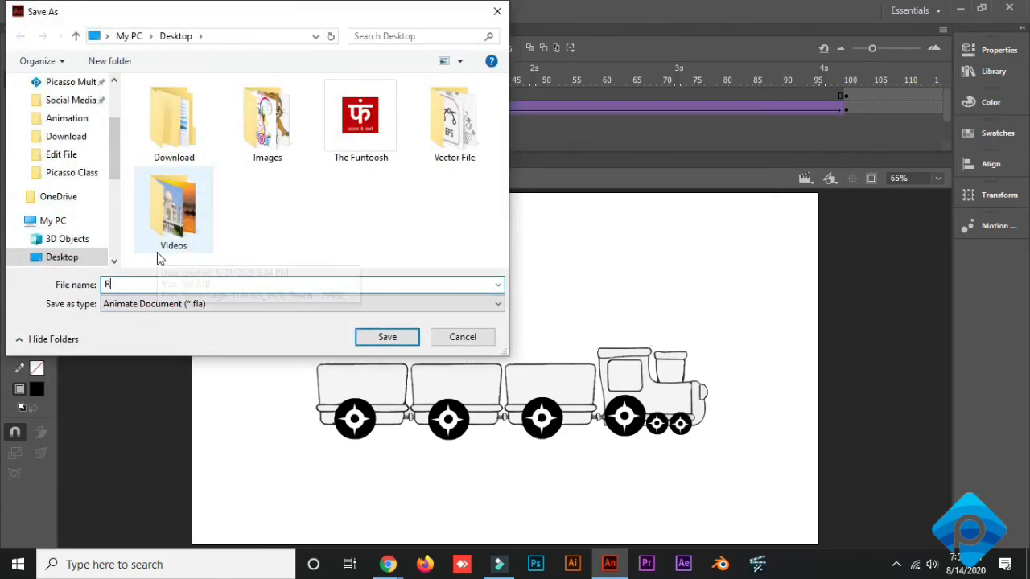
text(ail)
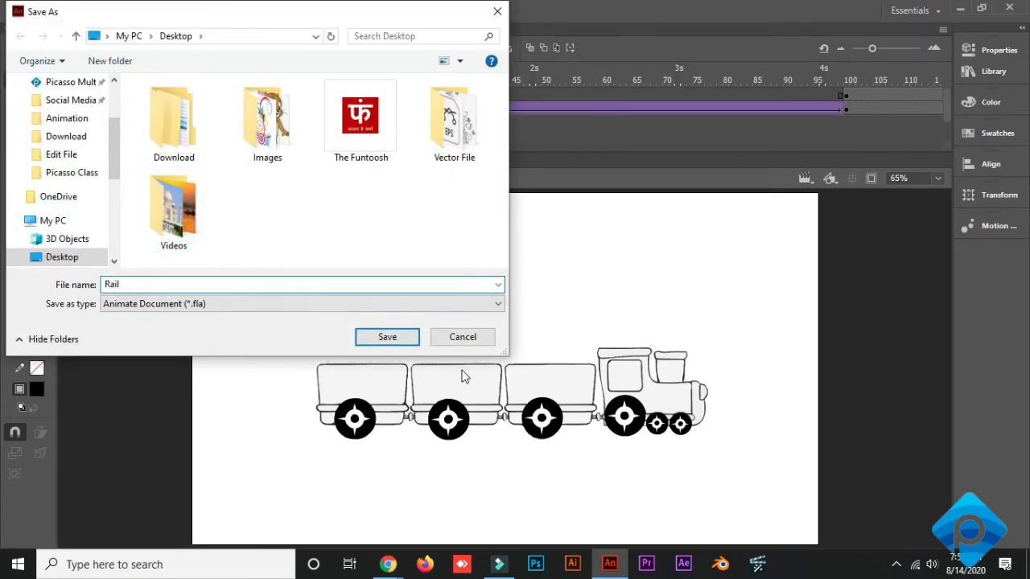
click(405, 337)
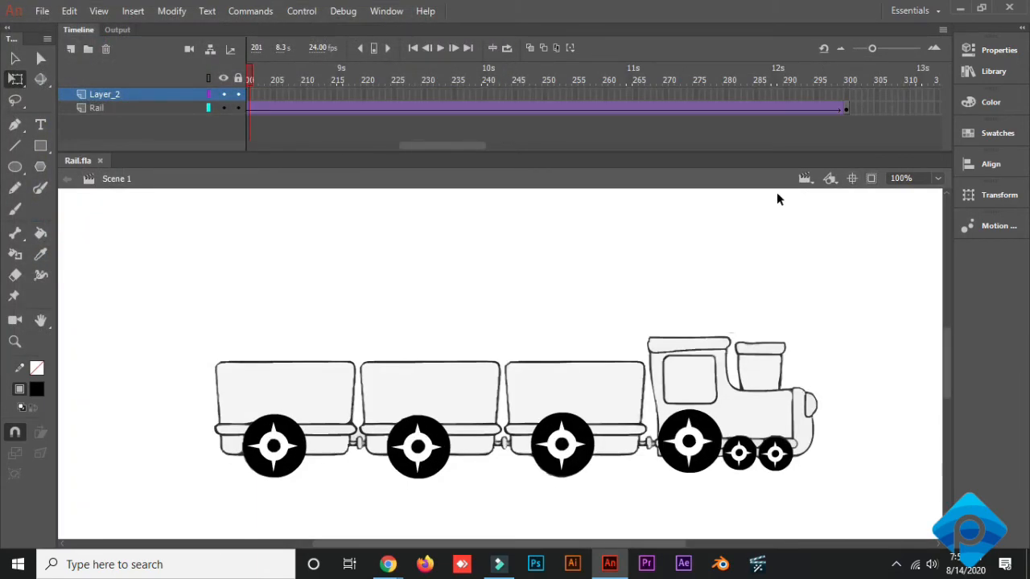
click(43, 11)
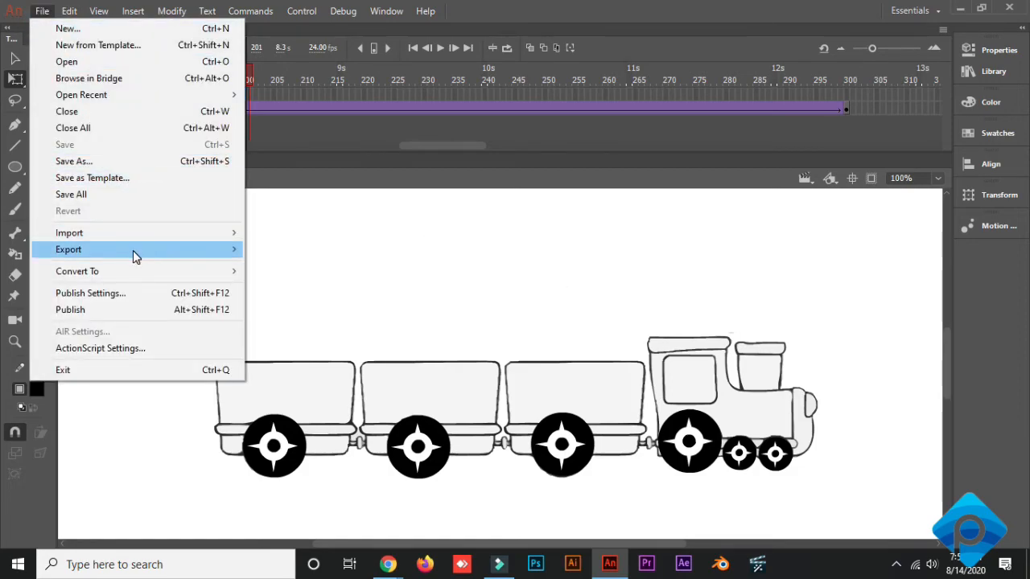
mouse_move(134, 255)
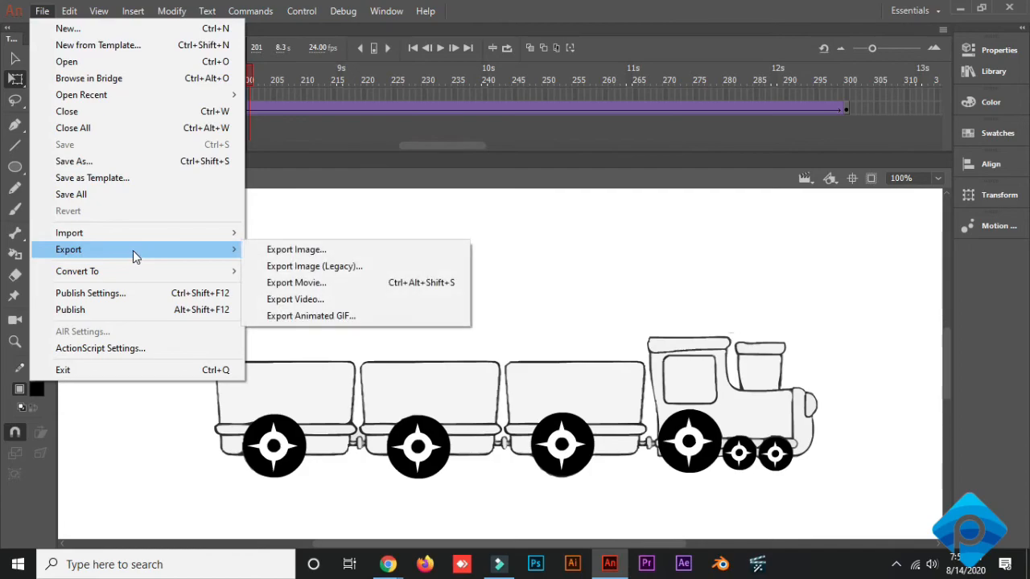
click(342, 285)
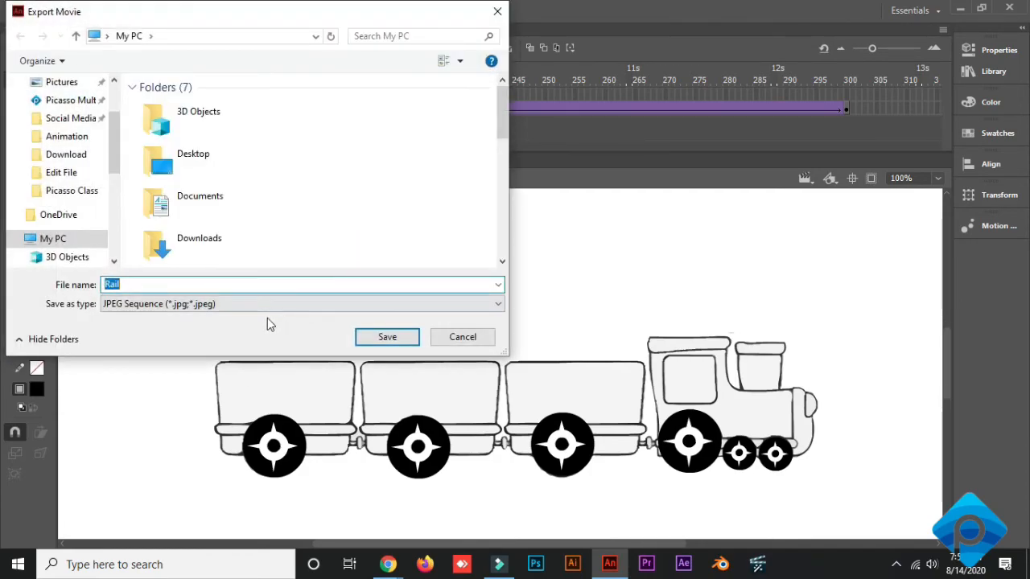
click(241, 307)
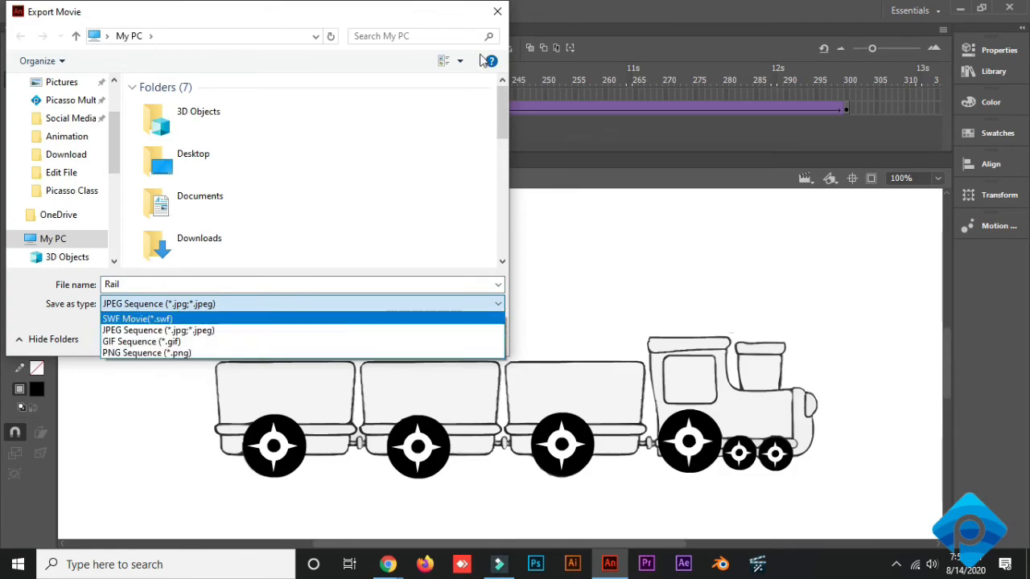
click(497, 11)
click(498, 11)
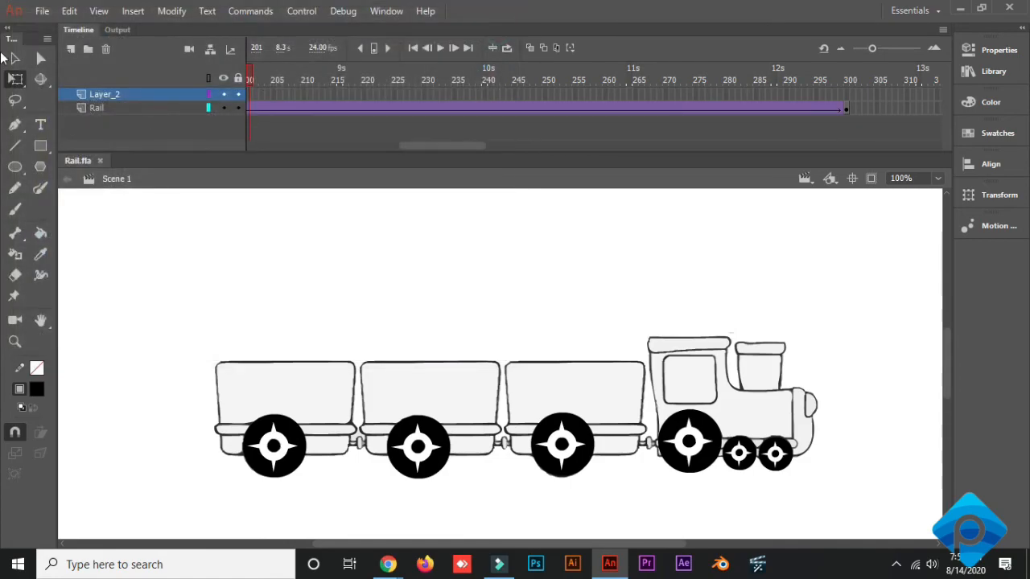
Export the animation as a video, Rail.mov, to the Desktop with the default settings.
click(41, 10)
mouse_move(90, 256)
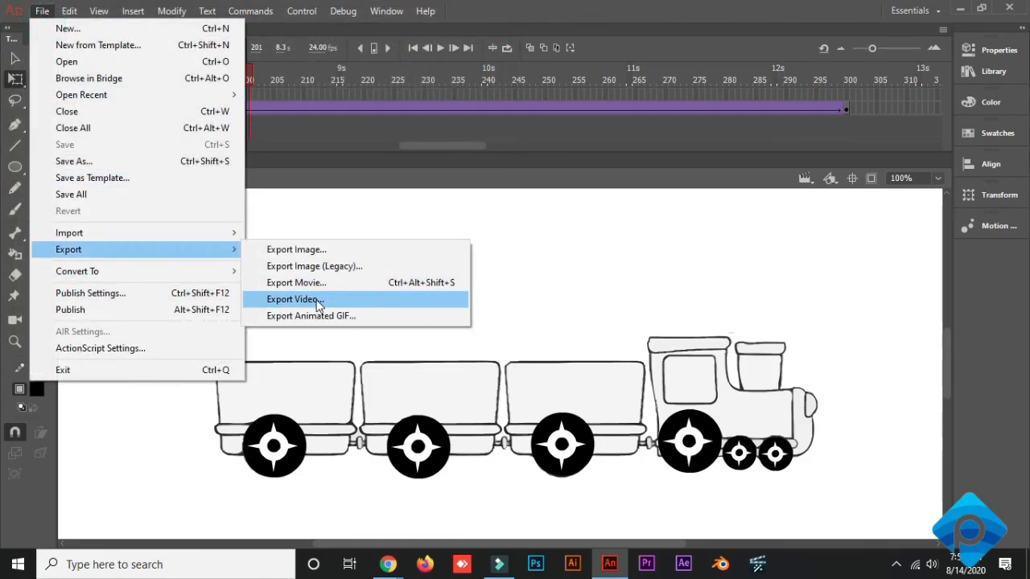
click(317, 300)
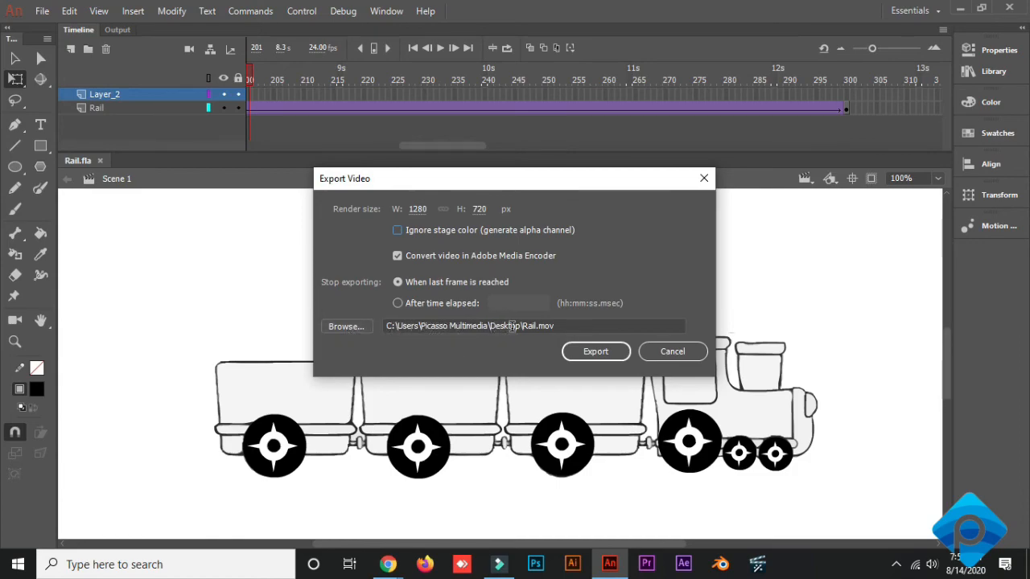
click(595, 353)
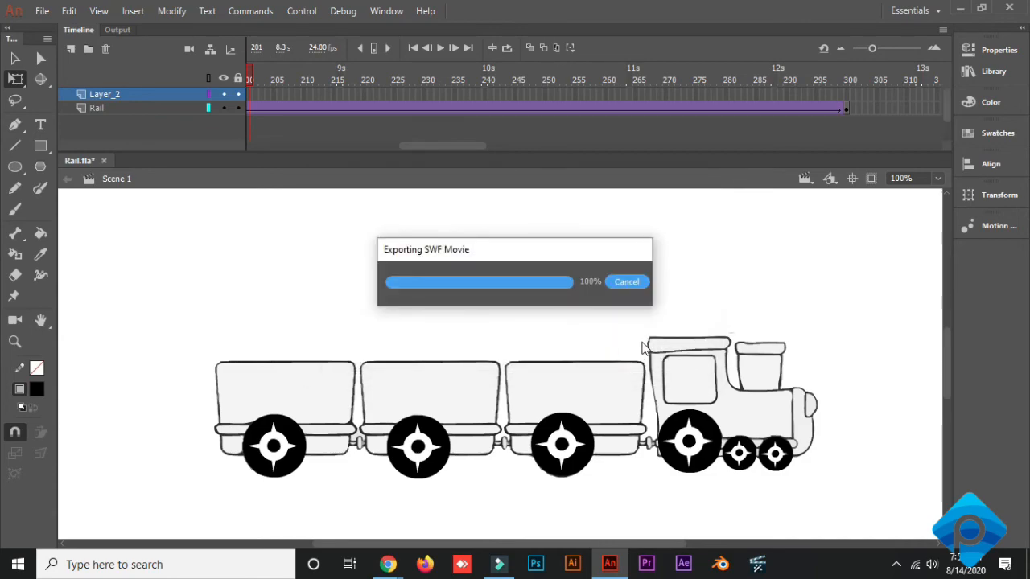
Minimize Animate and open the exported Rail video from the desktop with VLC media player.
click(966, 10)
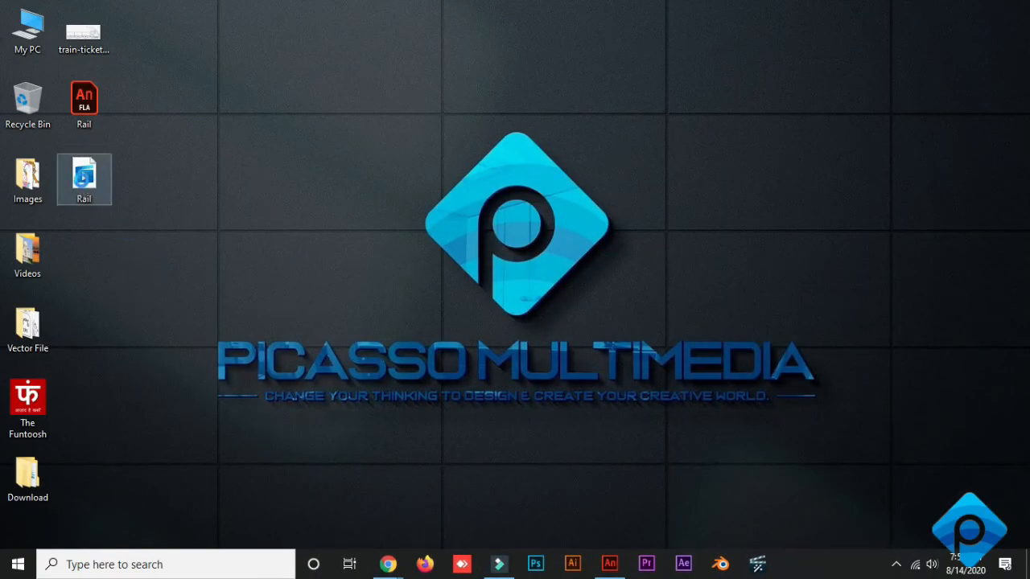
right_click(83, 180)
click(139, 193)
right_click(100, 187)
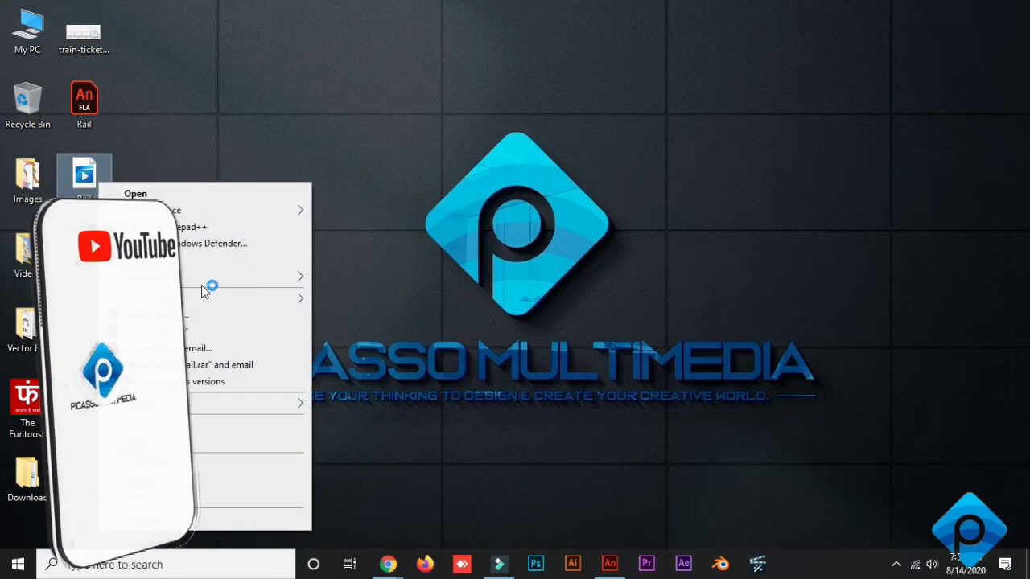
mouse_move(207, 278)
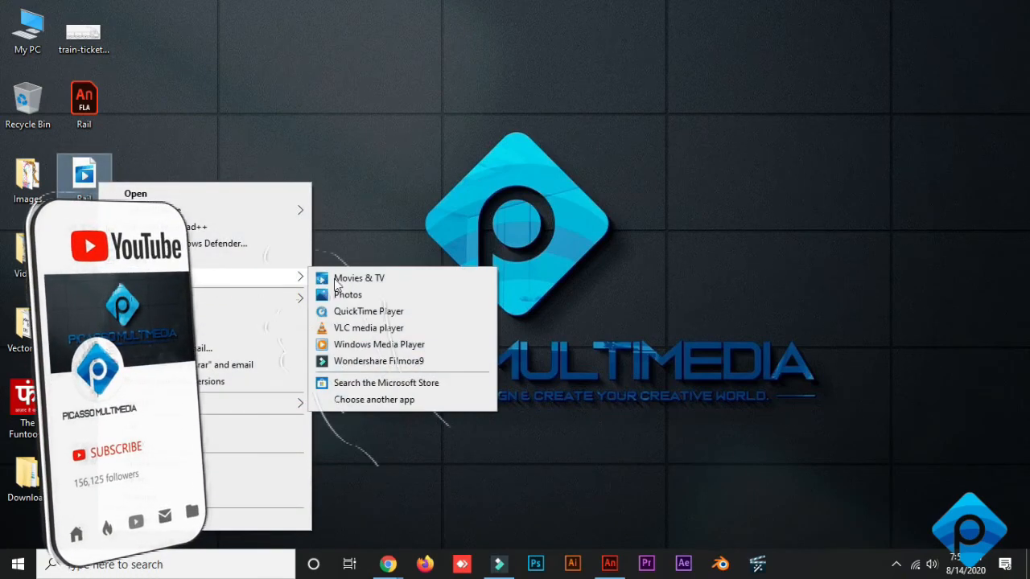
click(382, 328)
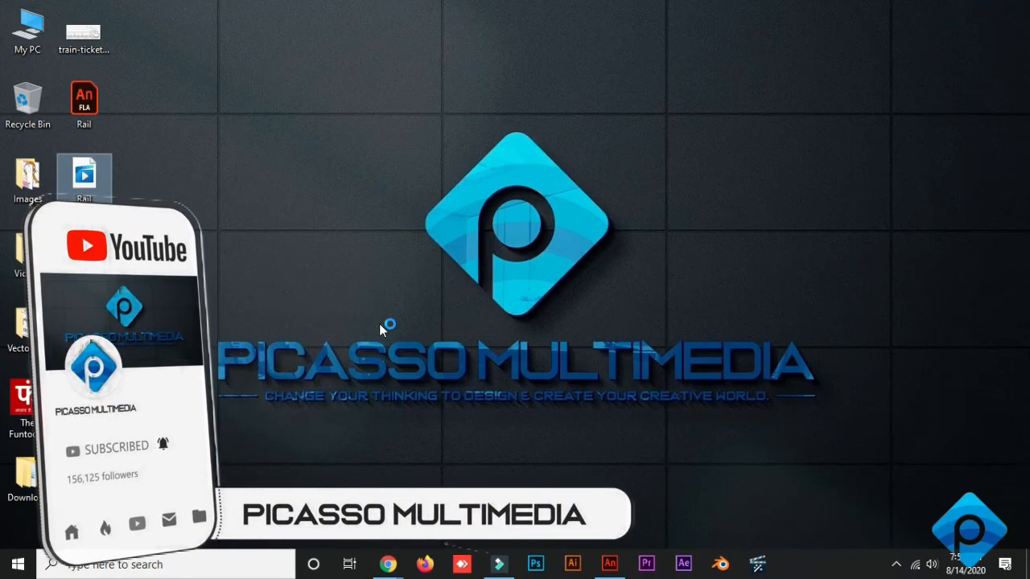